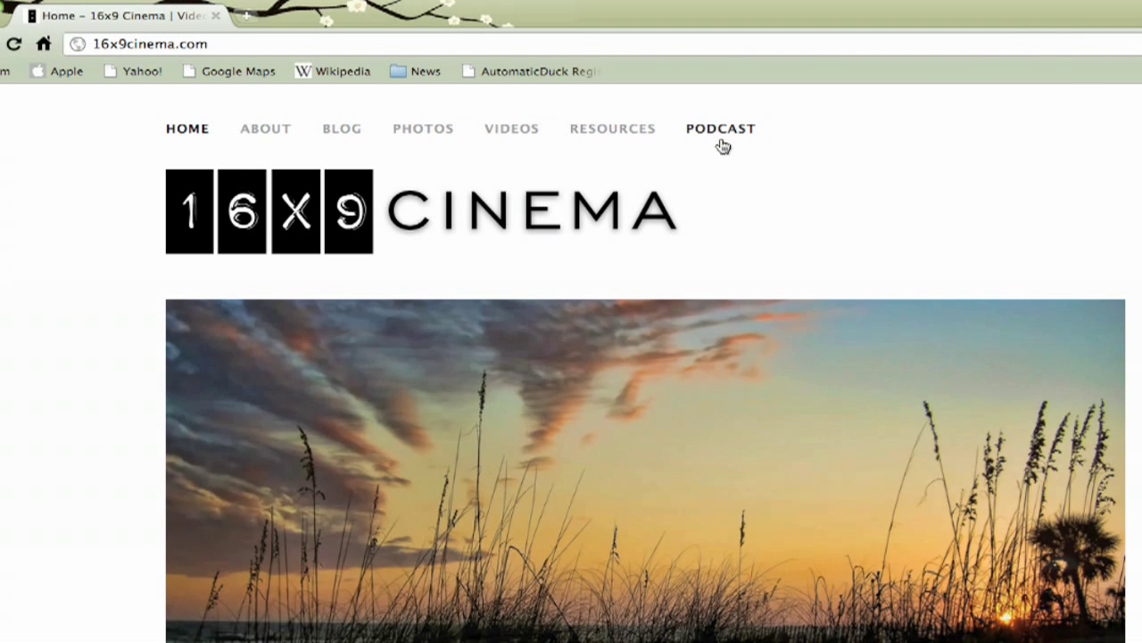
# Switch from Chrome to Final Cut Pro and its Tomax_Confined_Conformed_v002 sequence
pyautogui.press('super+Tab')
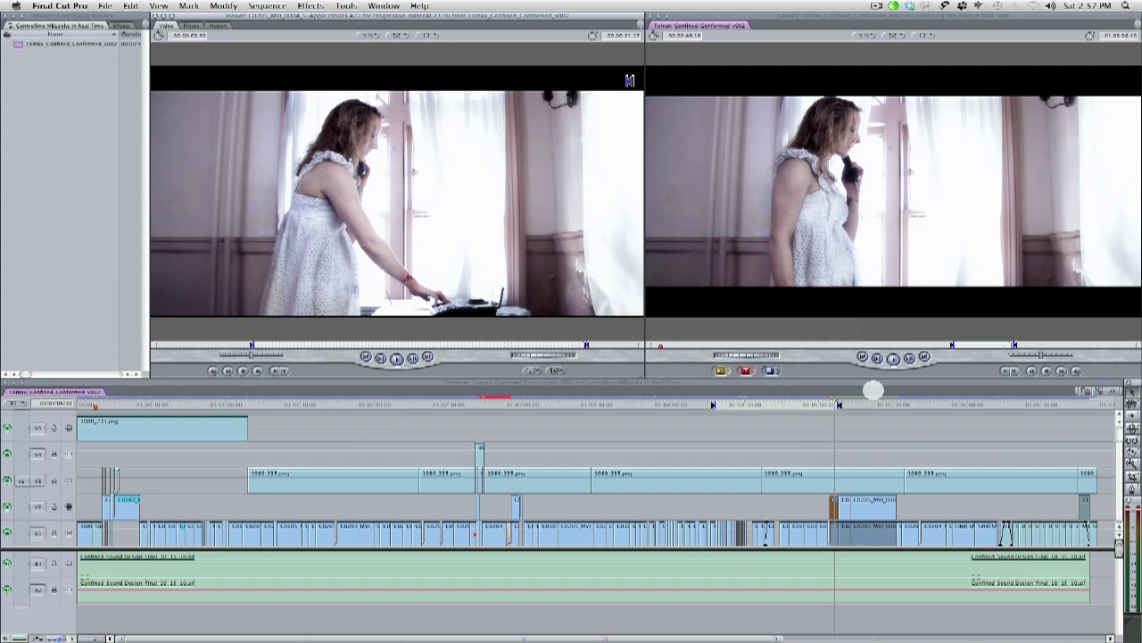
# Activate the timeline and scrub the playhead, then switch back to the 16x9 Cinema website
pyautogui.click(830, 409)
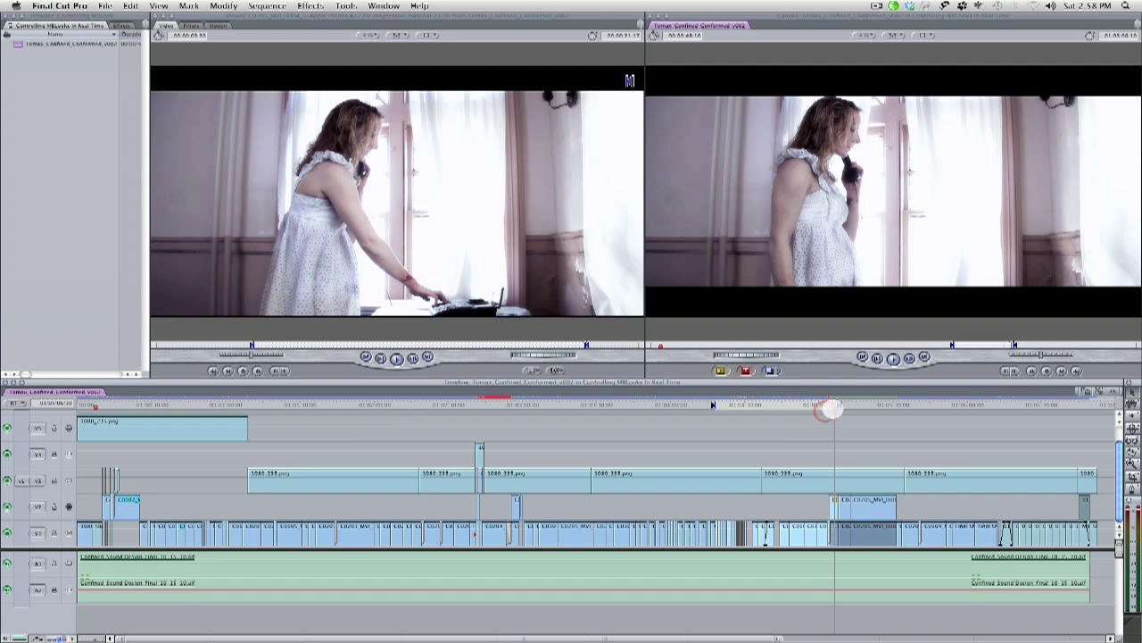
pyautogui.moveTo(834, 404); pyautogui.dragTo(835, 404)
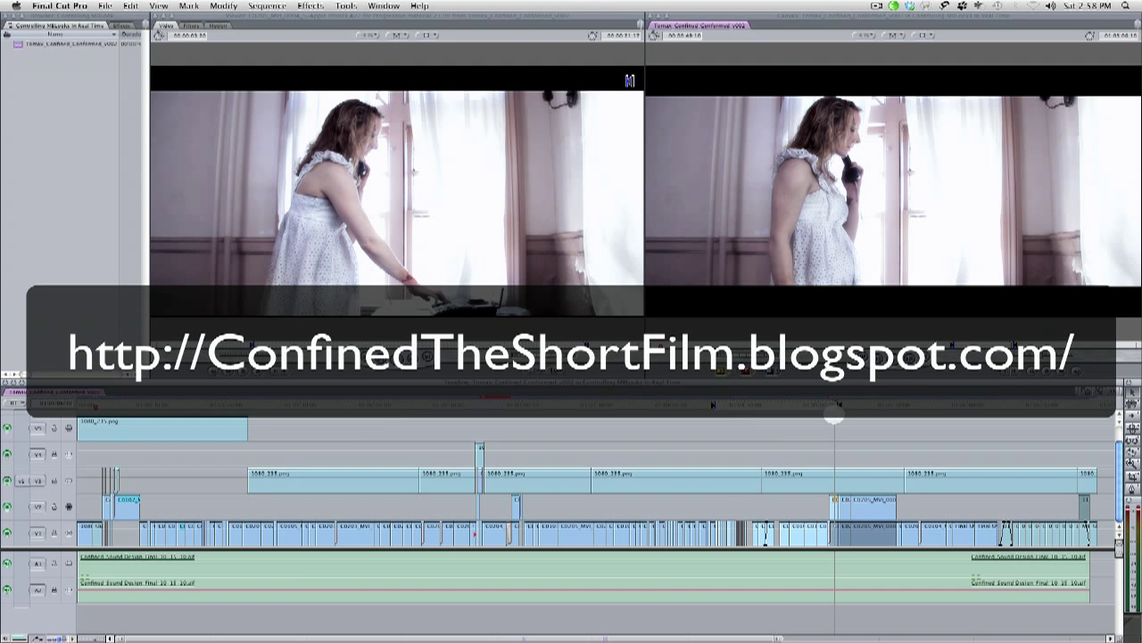
pyautogui.press('super+Tab')
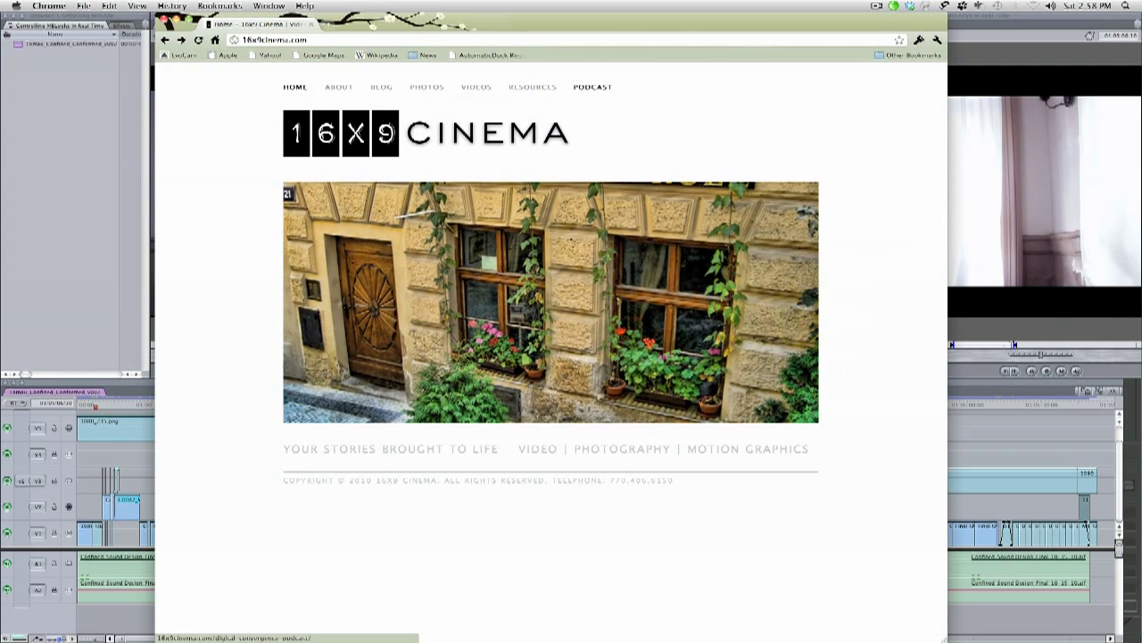
pyautogui.press('super+Tab')
pyautogui.press('super+Tab')
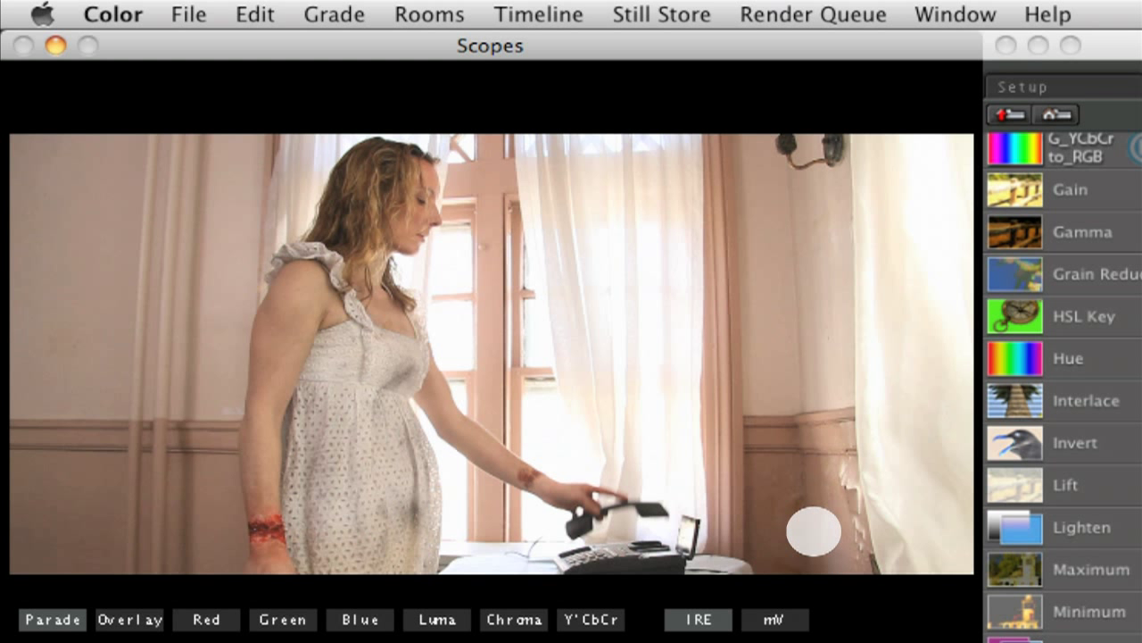
# Switch from Color back to Final Cut Pro
pyautogui.press('super+Tab')
pyautogui.press('super+Tab')
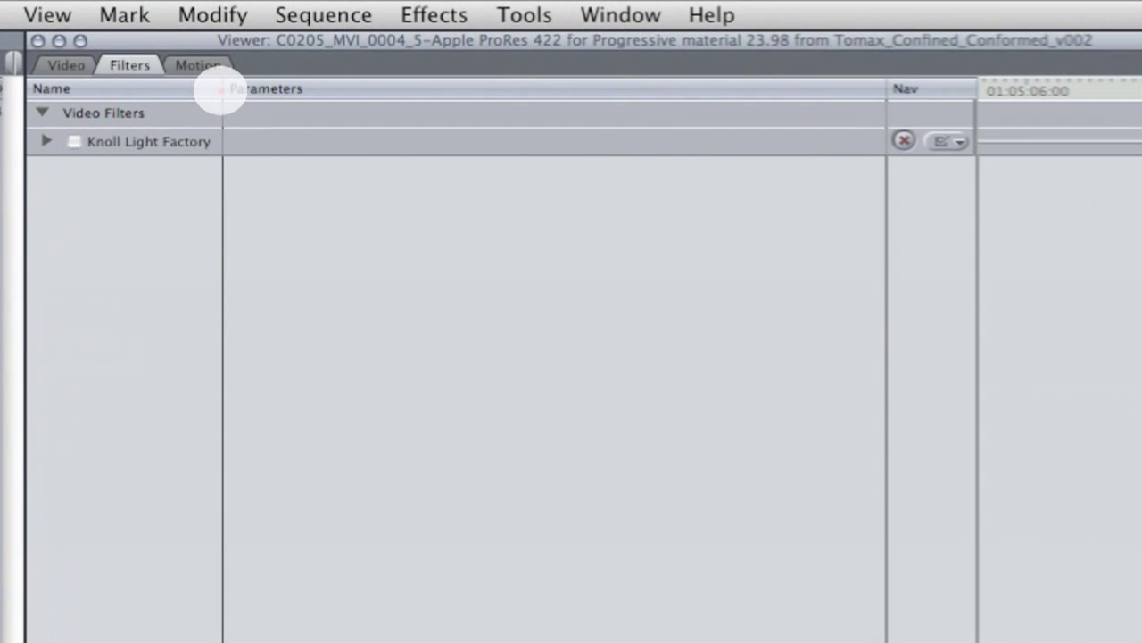
# Widen the filter Name column and apply Magic Bullet Looks from Effects > Video Filters
pyautogui.moveTo(226, 56); pyautogui.dragTo(244, 55)
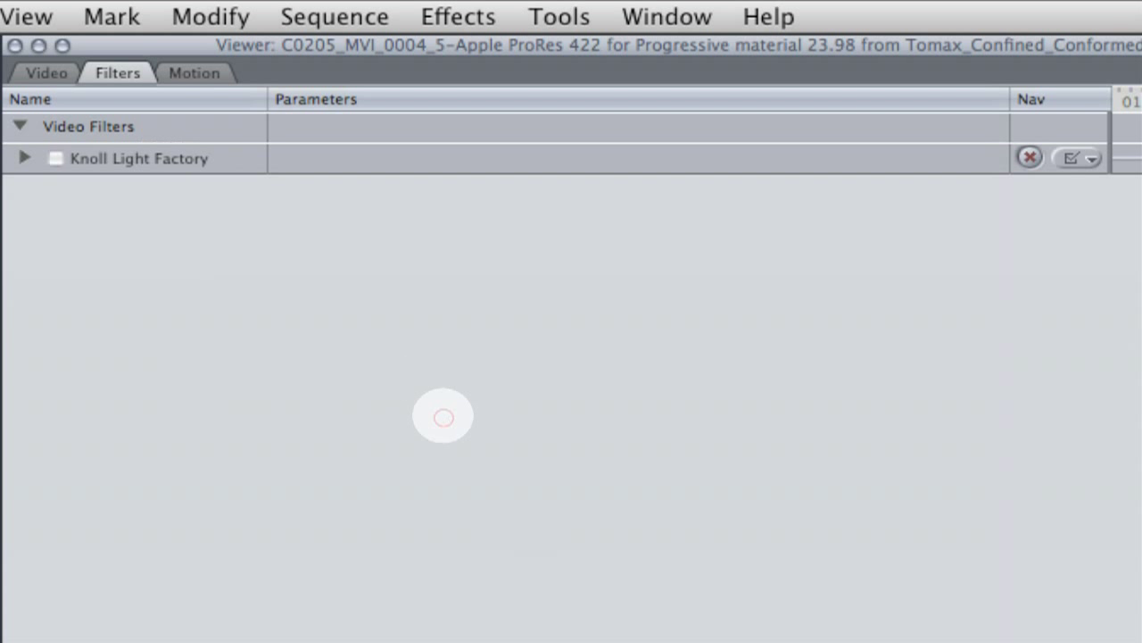
pyautogui.click(559, 14)
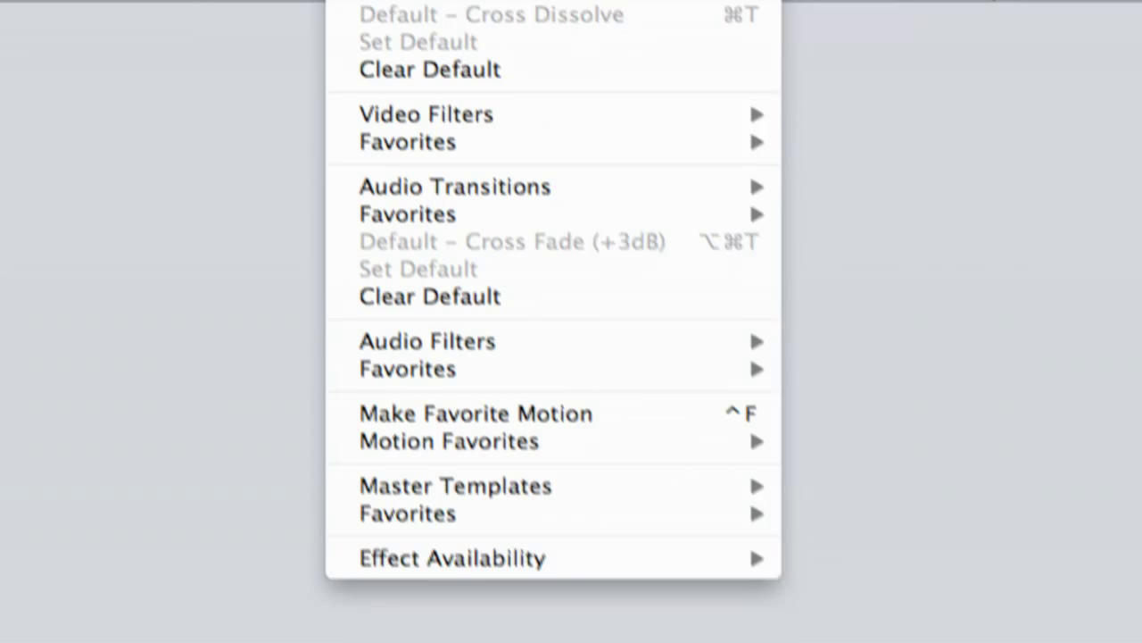
pyautogui.moveTo(500, 216)
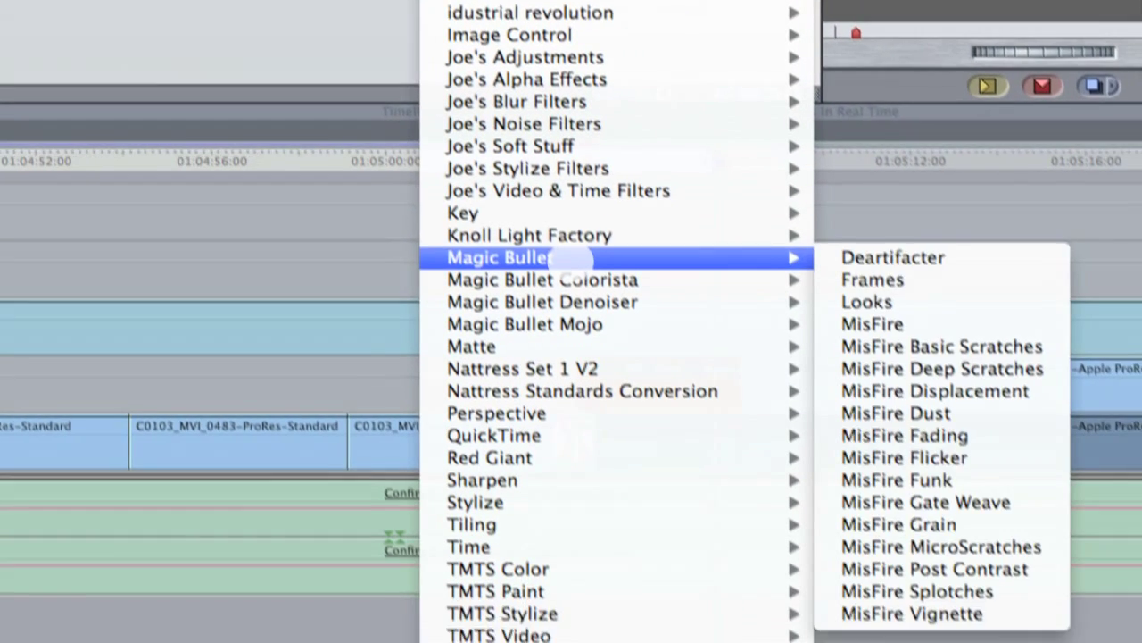
pyautogui.moveTo(760, 599)
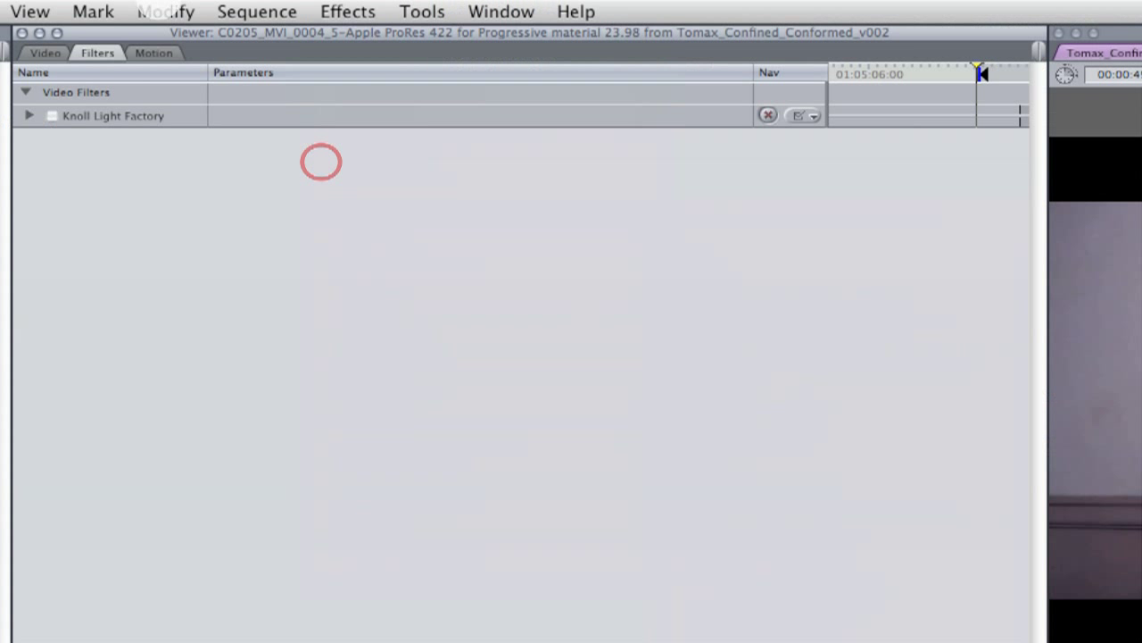
pyautogui.click(241, 199)
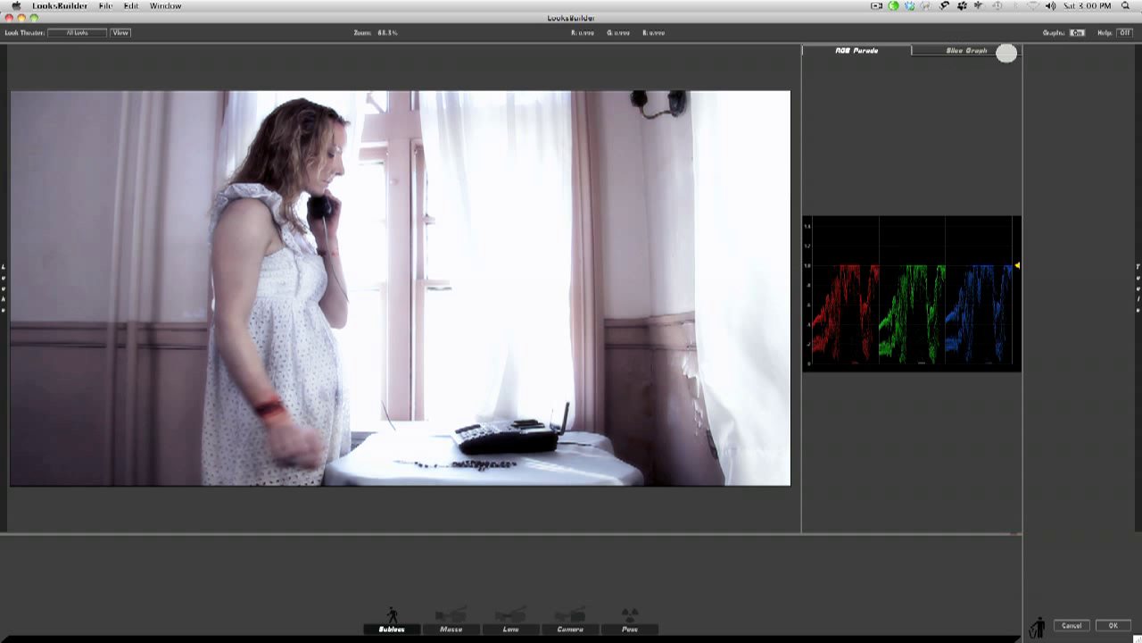
# Hide the RGB Parade graph, apply the Basic Warm look and accept it with OK
pyautogui.click(1077, 32)
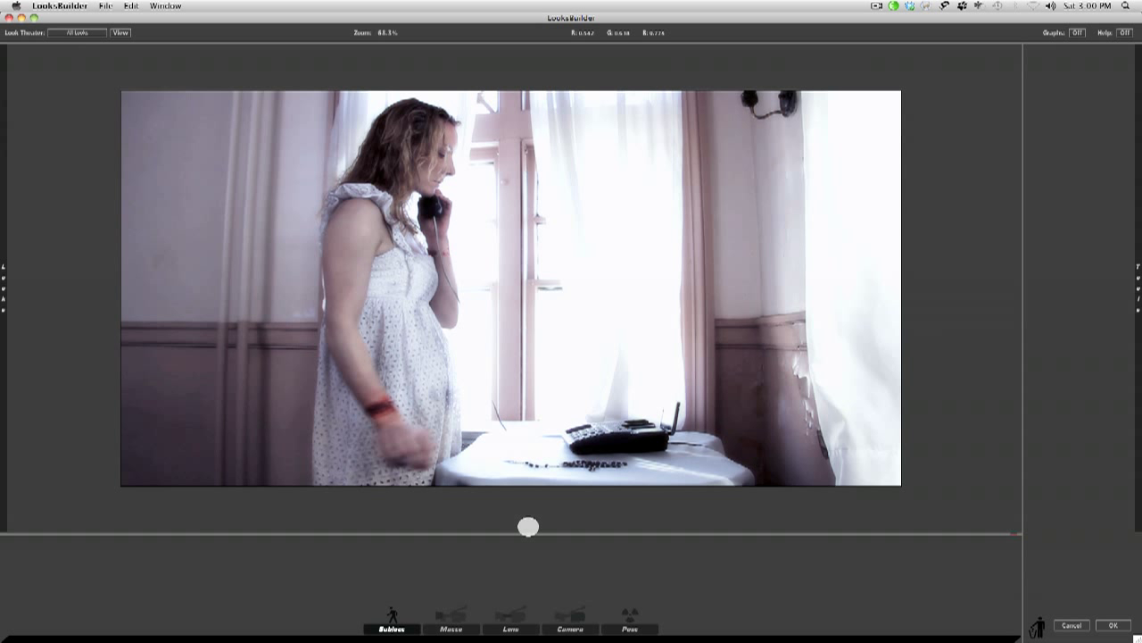
pyautogui.moveTo(6, 282)
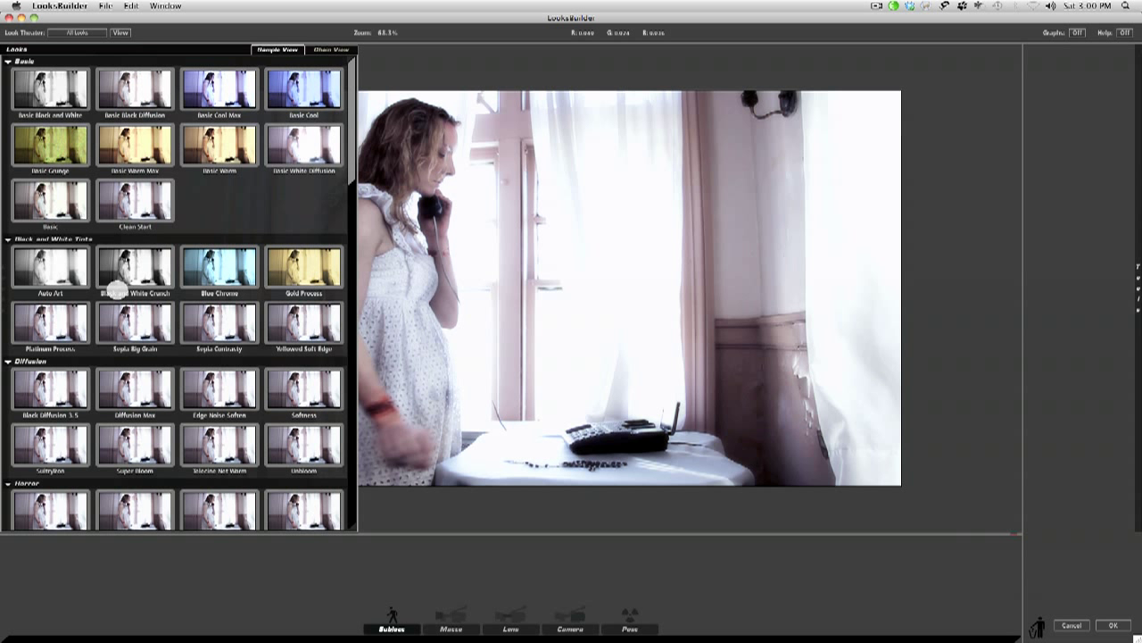
pyautogui.click(238, 143)
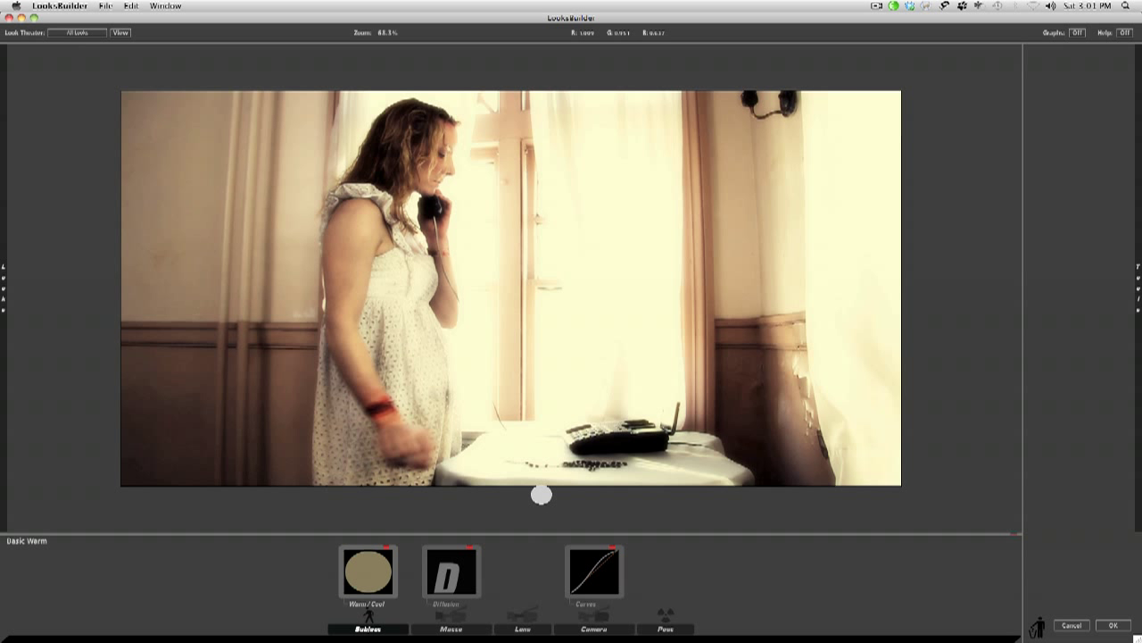
pyautogui.click(1113, 625)
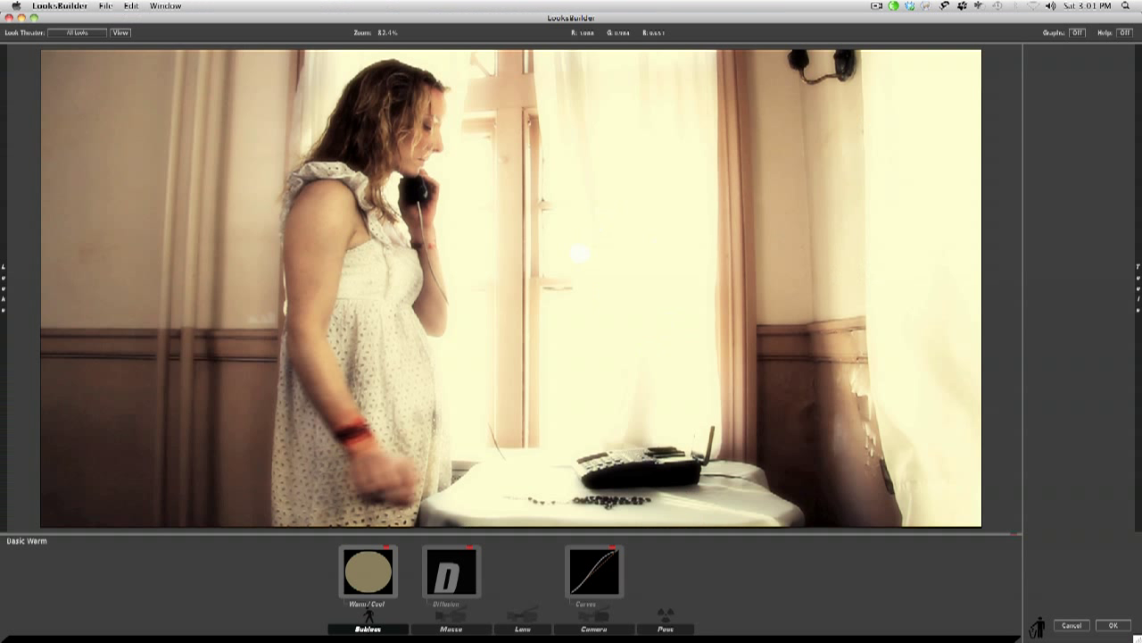
# Drag the Curves highlight point lower, accept, then reopen and adjust it again to soften highlights
pyautogui.click(608, 568)
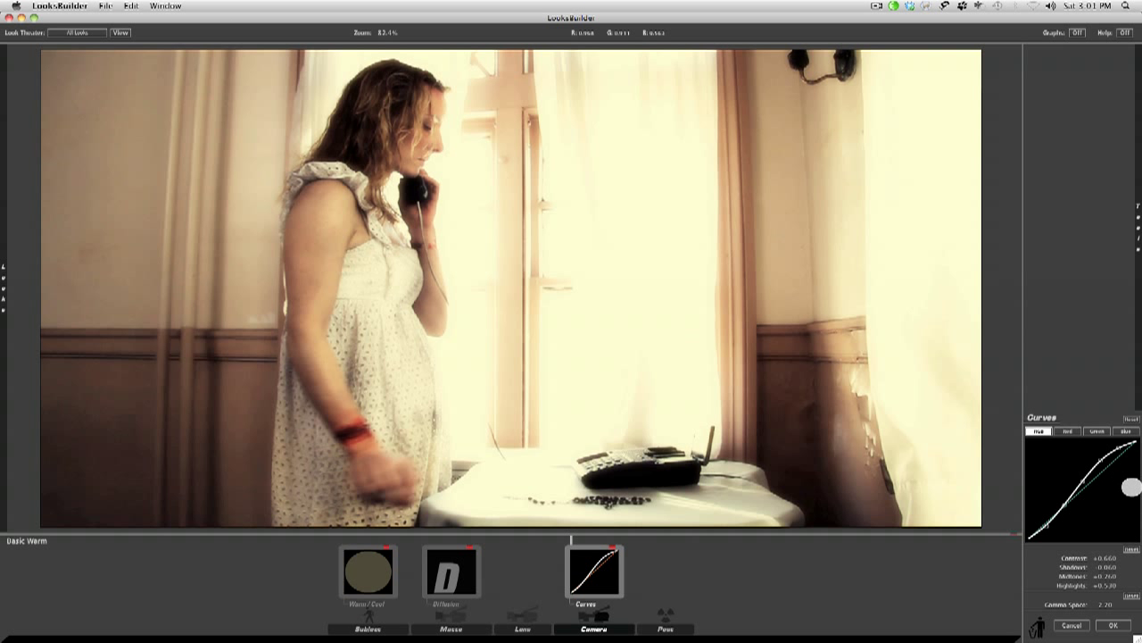
pyautogui.moveTo(1116, 445); pyautogui.dragTo(1086, 476)
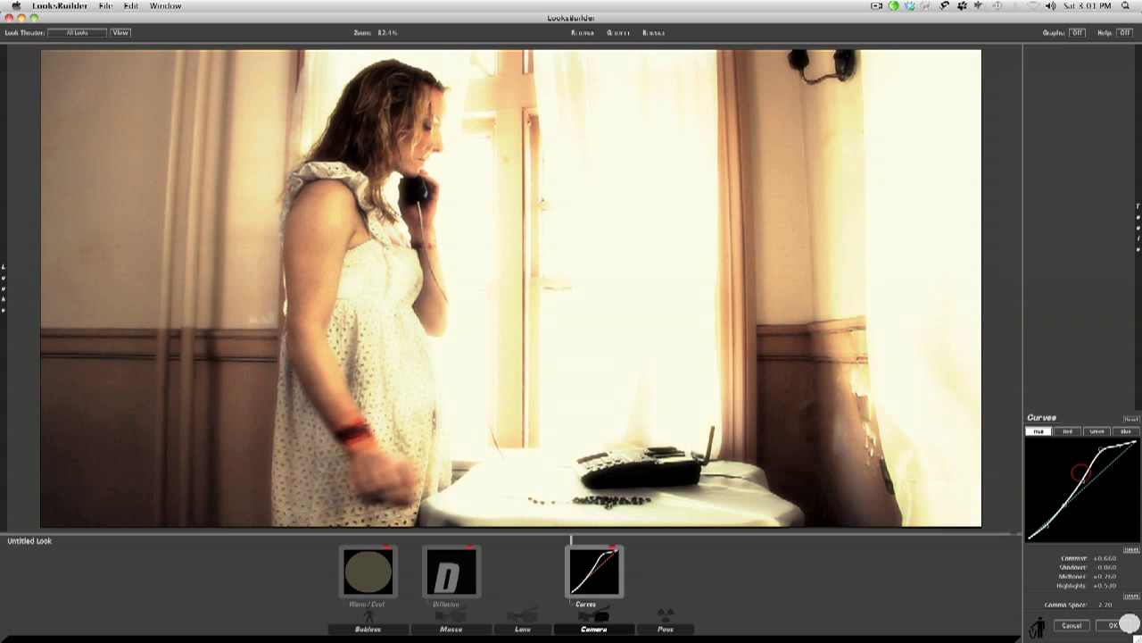
pyautogui.click(1117, 626)
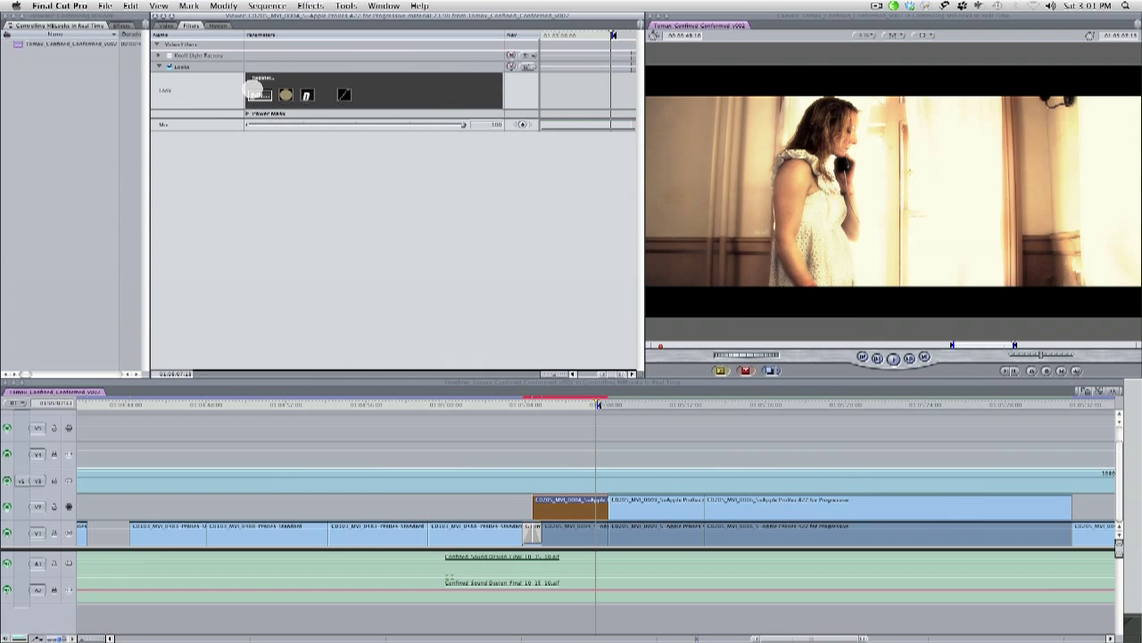
pyautogui.click(258, 95)
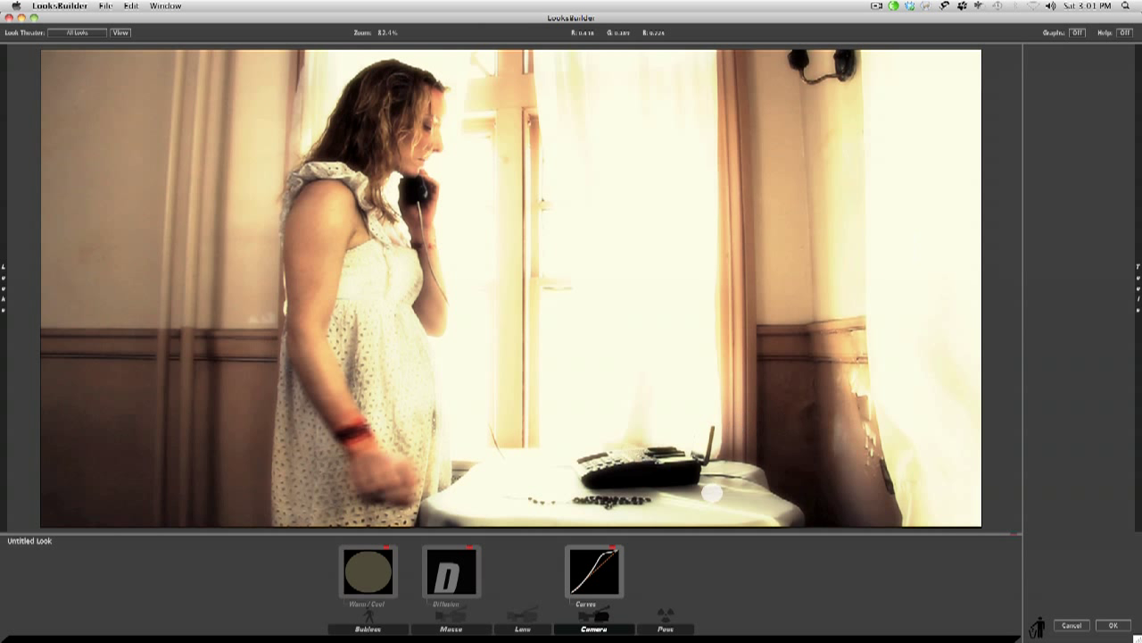
pyautogui.click(582, 560)
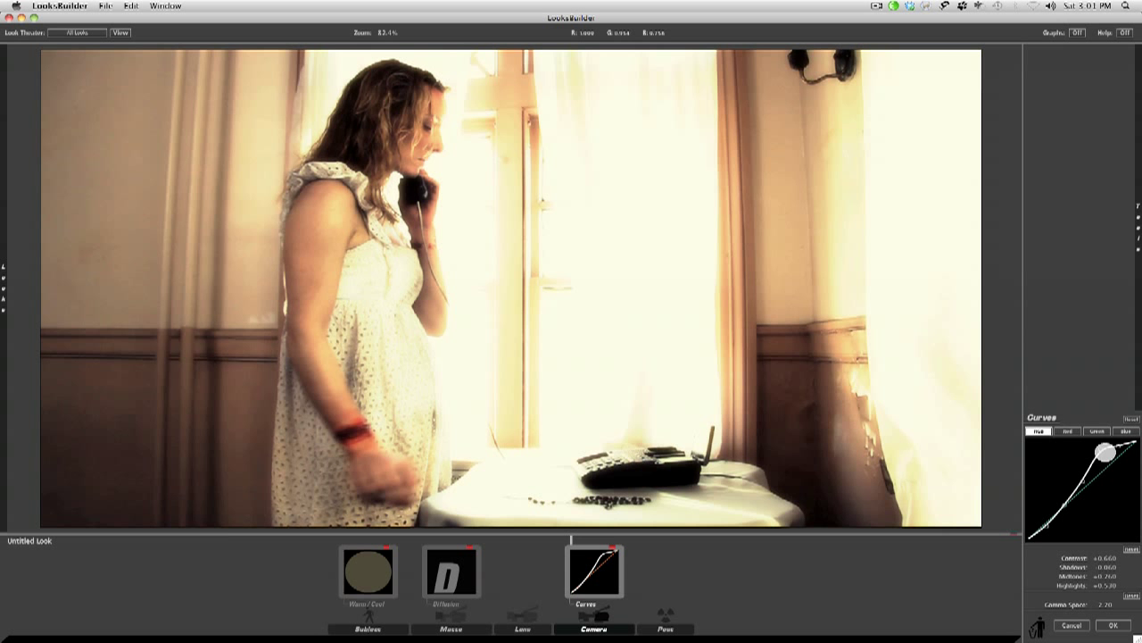
pyautogui.moveTo(1101, 450); pyautogui.dragTo(1117, 447)
# Collapse every category in the Looks browser, from Basic through Tints
pyautogui.moveTo(4, 340)
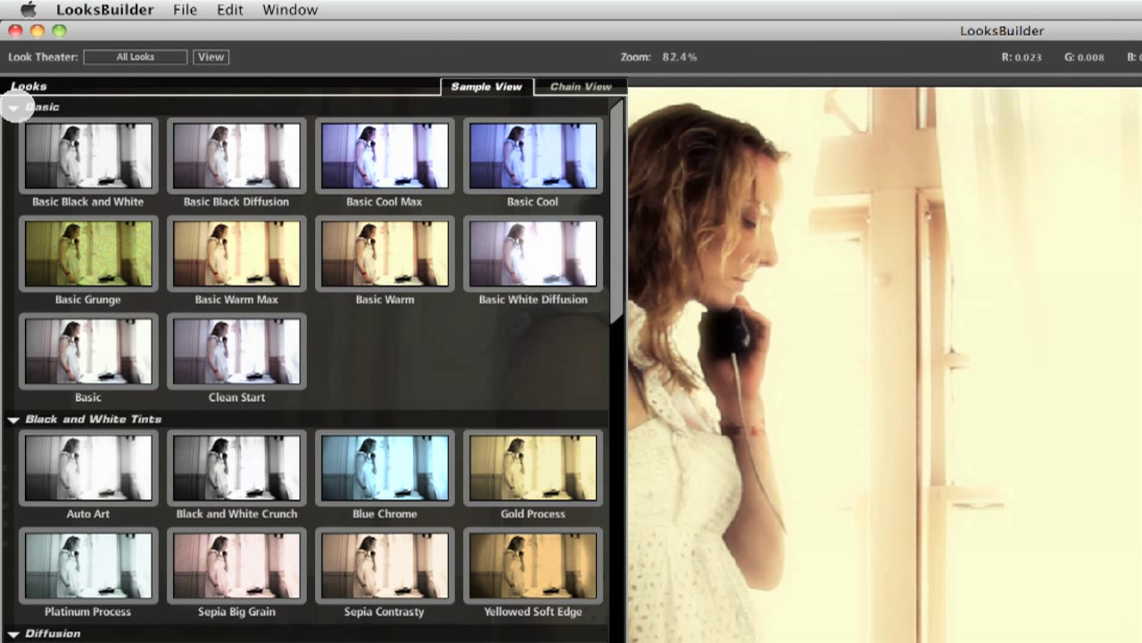
pyautogui.click(16, 107)
pyautogui.click(14, 125)
pyautogui.click(15, 144)
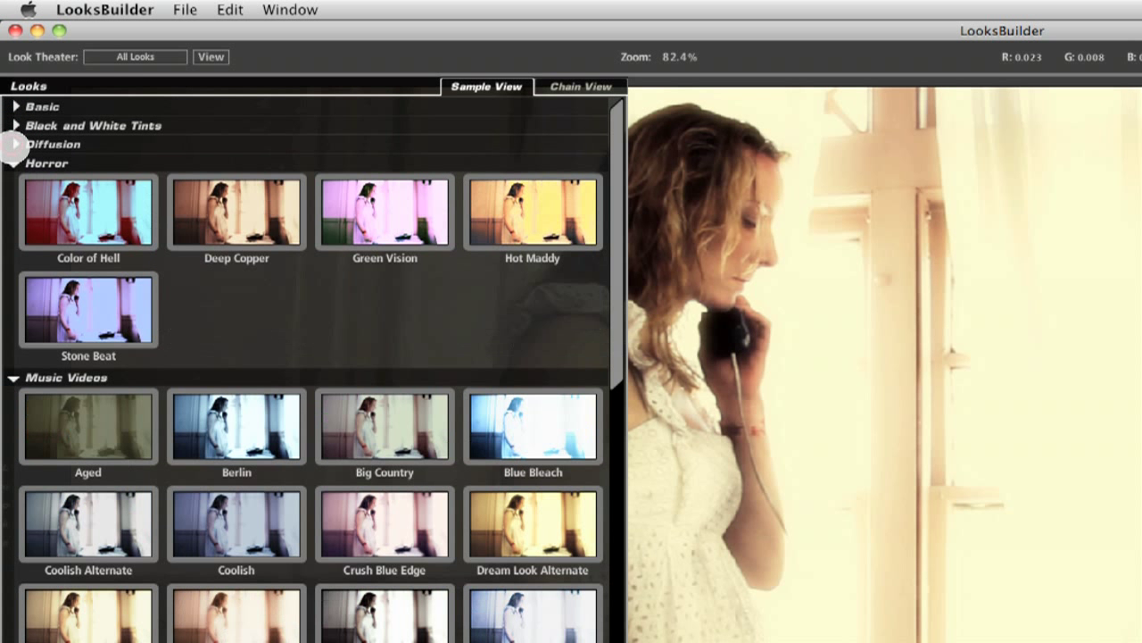
pyautogui.click(14, 162)
pyautogui.click(14, 181)
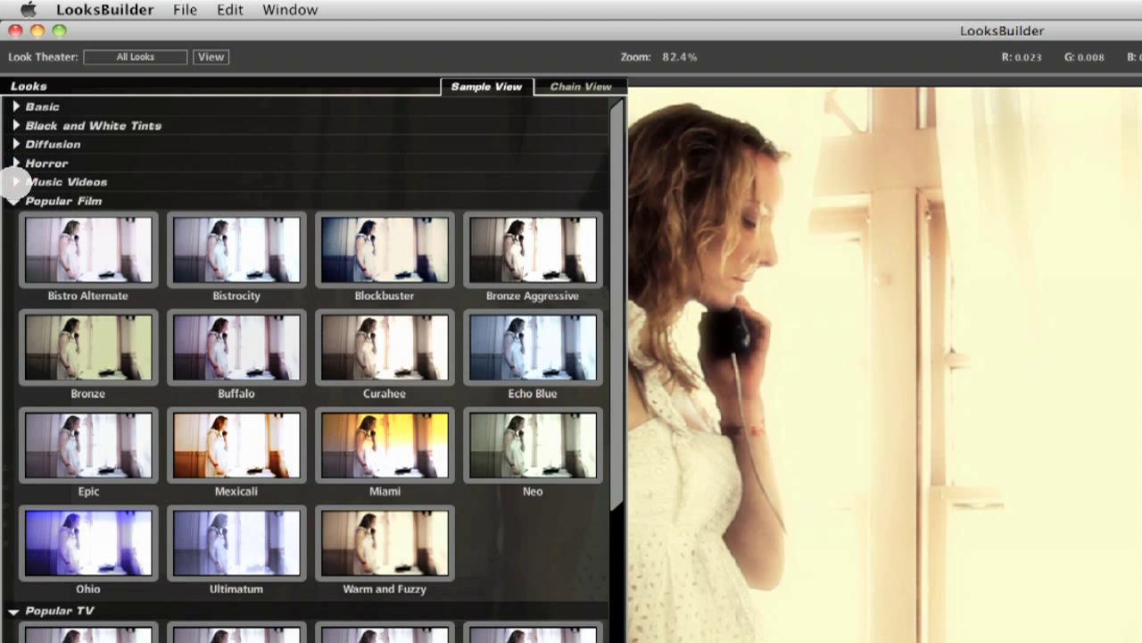
pyautogui.click(14, 201)
pyautogui.click(13, 219)
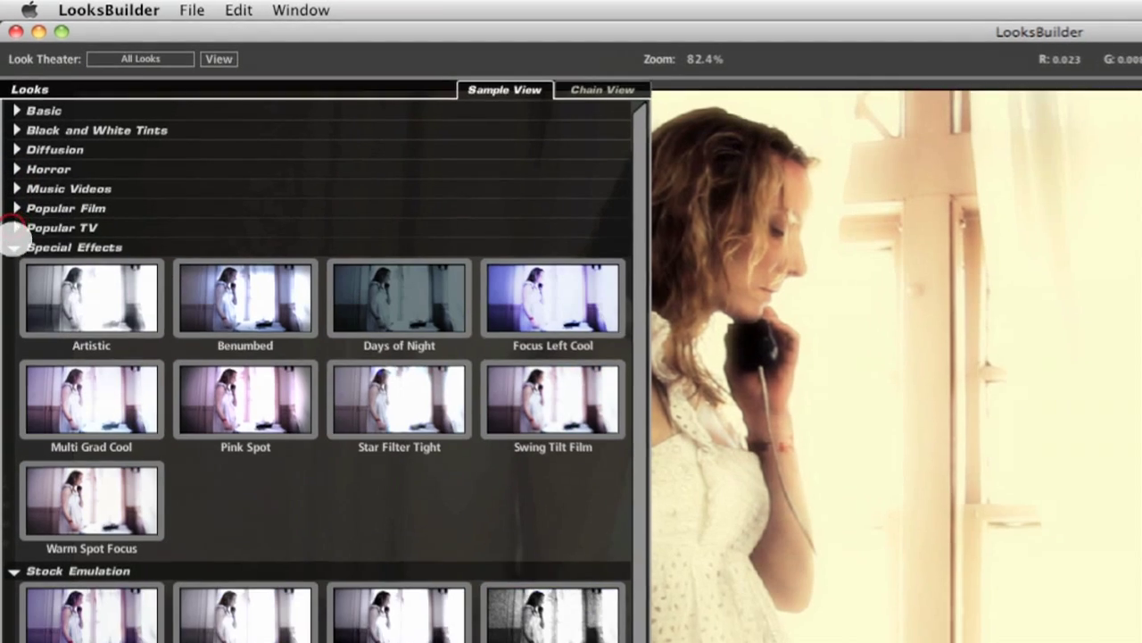
pyautogui.click(14, 238)
pyautogui.click(15, 256)
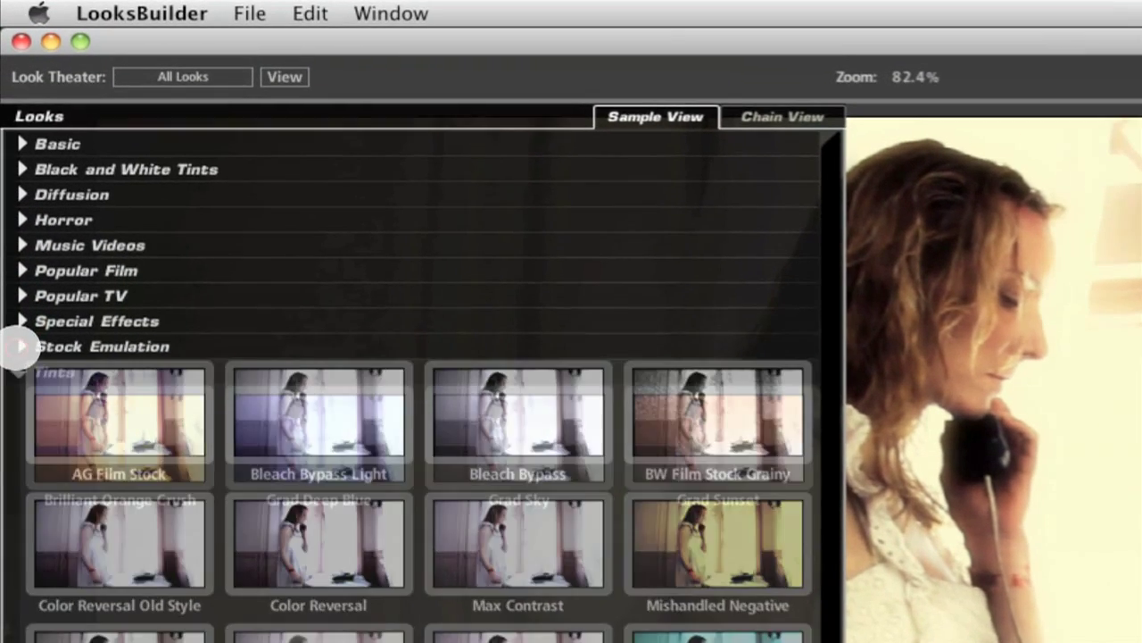
pyautogui.click(18, 372)
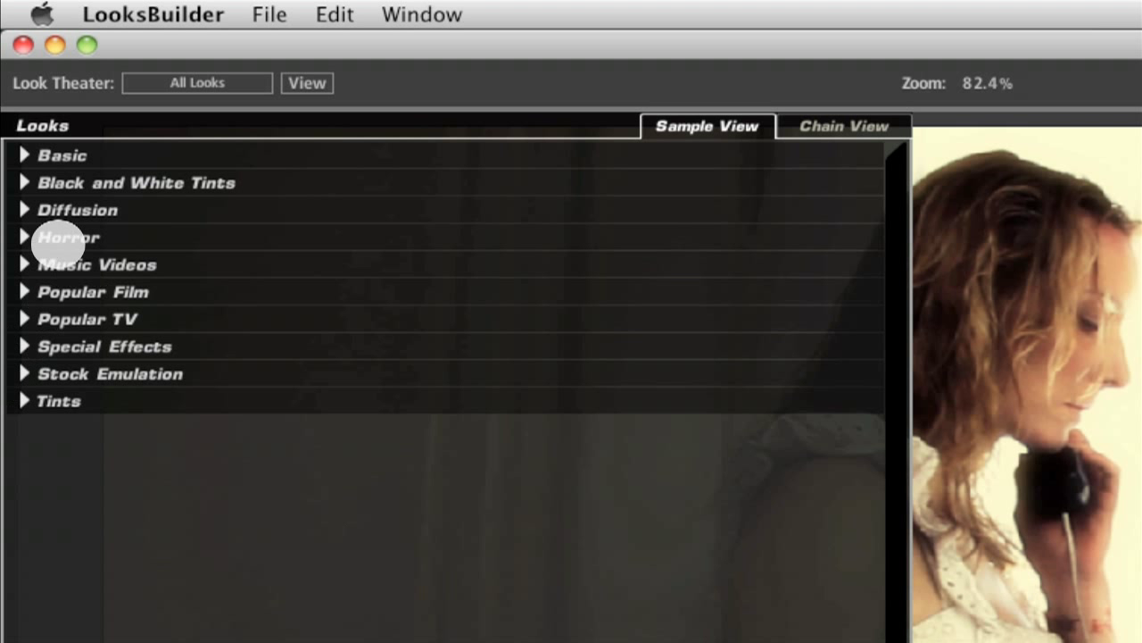
# Try the Horror category's Deep Copper look, then apply Diffusion Max from Diffusion
pyautogui.click(22, 237)
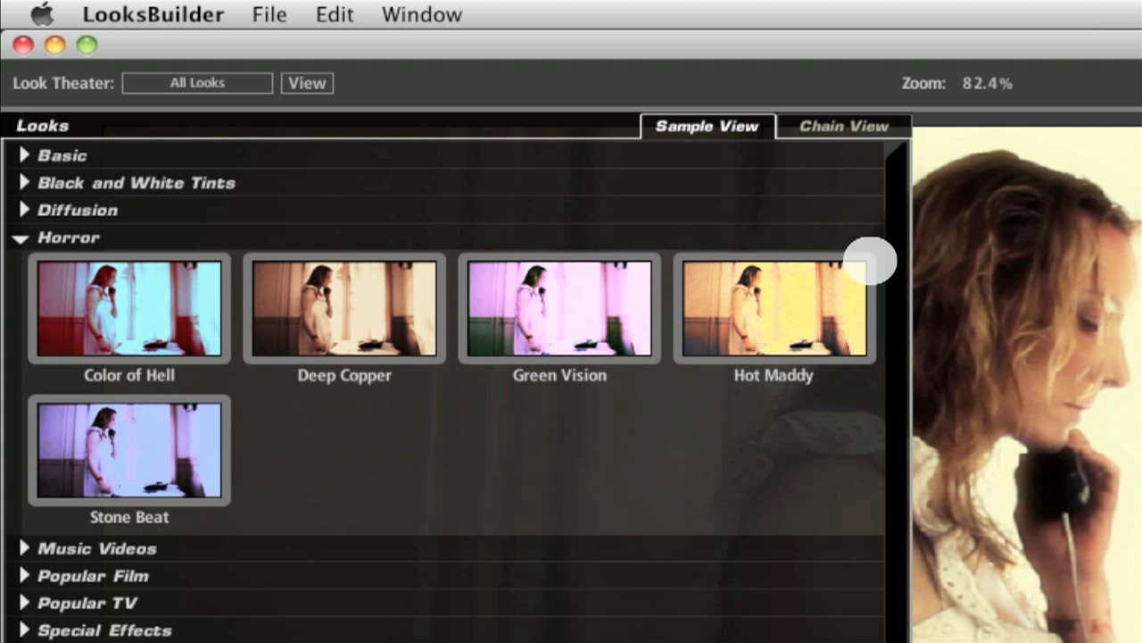
pyautogui.click(956, 415)
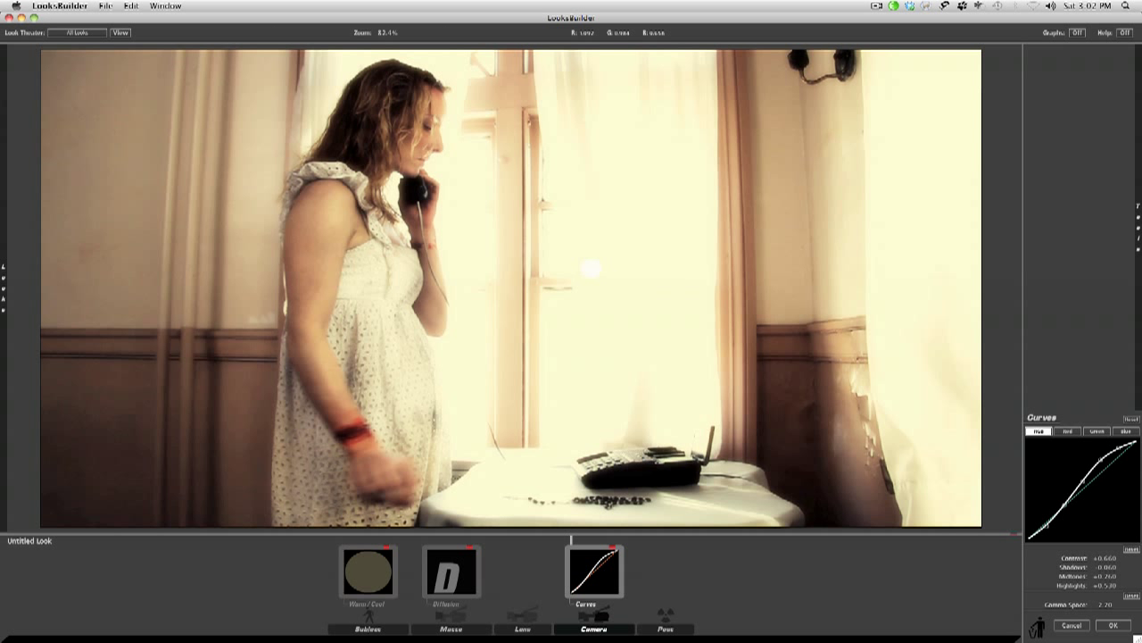
pyautogui.moveTo(4, 238)
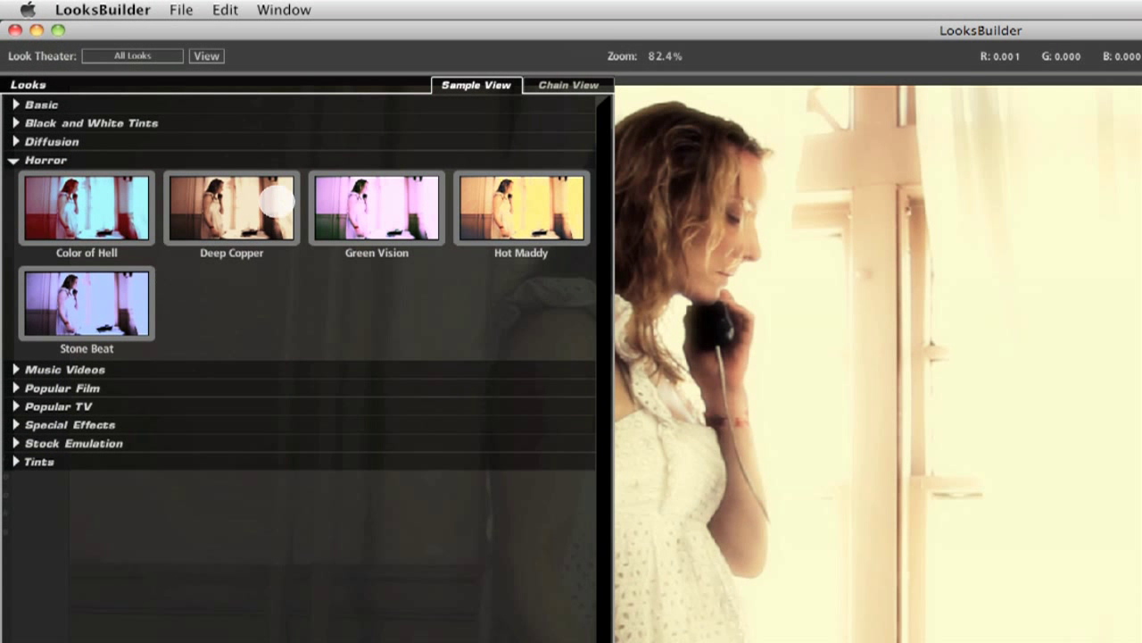
pyautogui.click(236, 216)
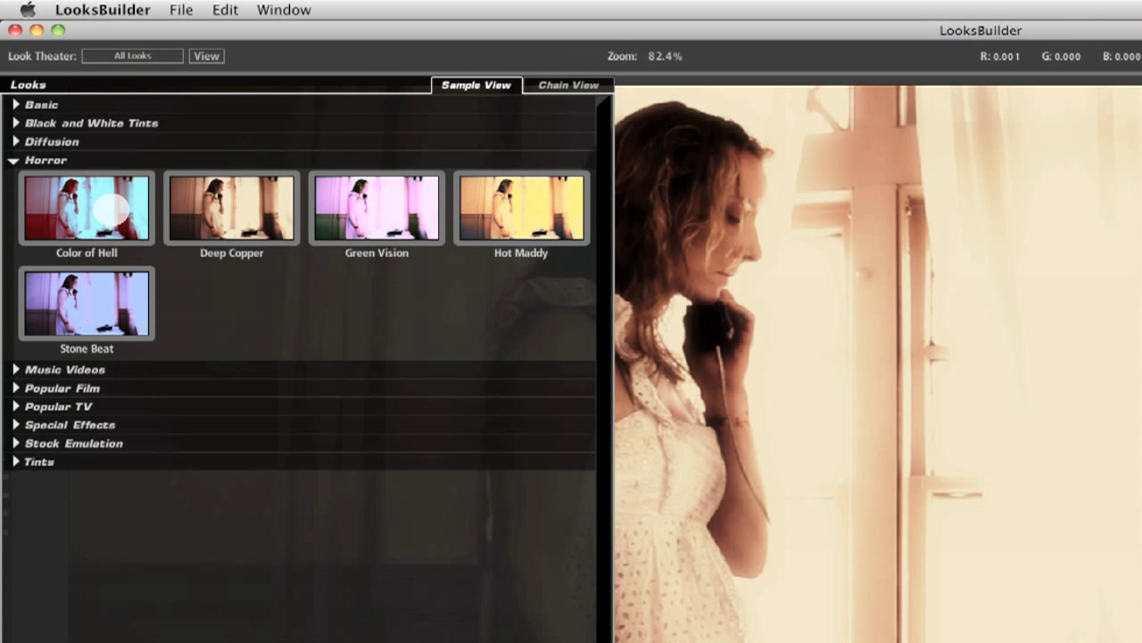
pyautogui.click(16, 160)
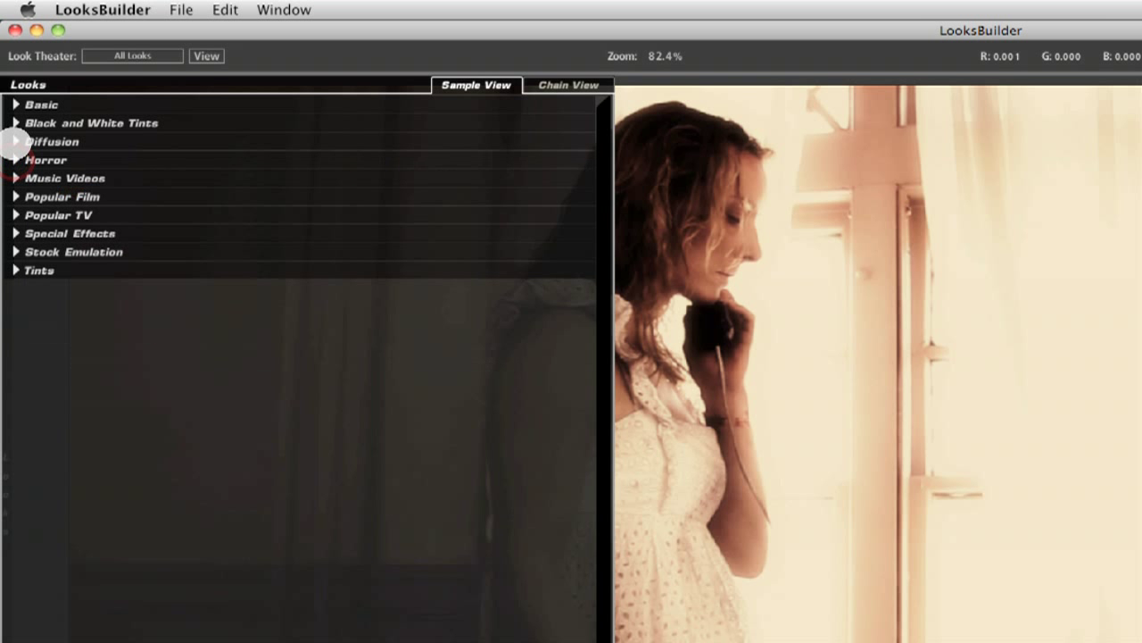
pyautogui.click(15, 141)
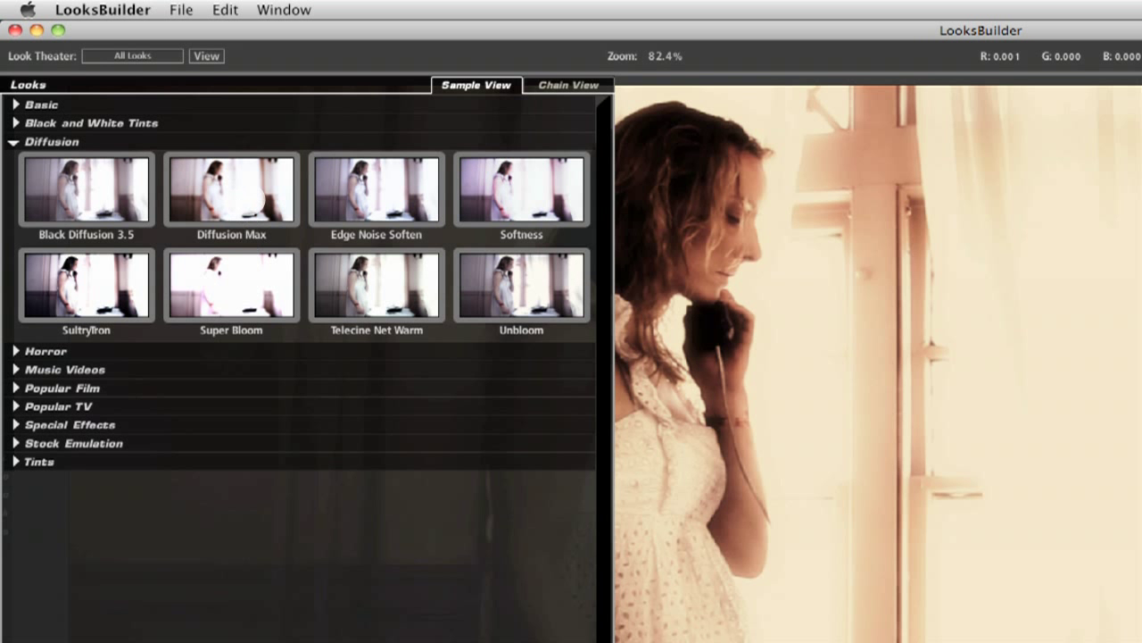
pyautogui.click(249, 200)
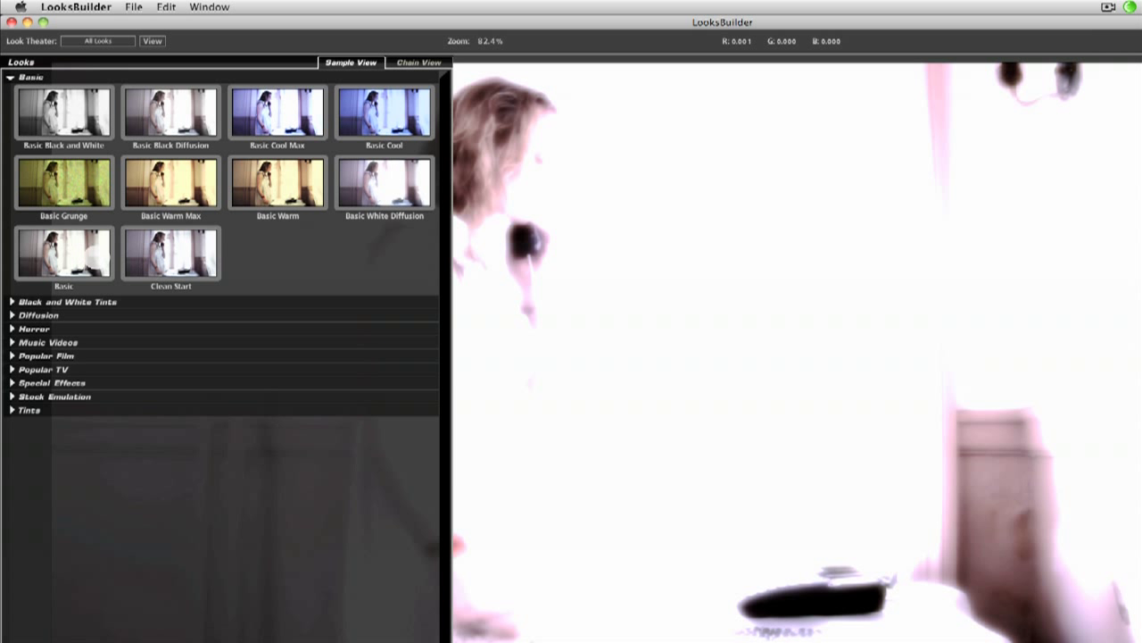
# Try the Basic White Diffusion, Coolish Alternate and Blue Bleach looks on the shot
pyautogui.click(406, 192)
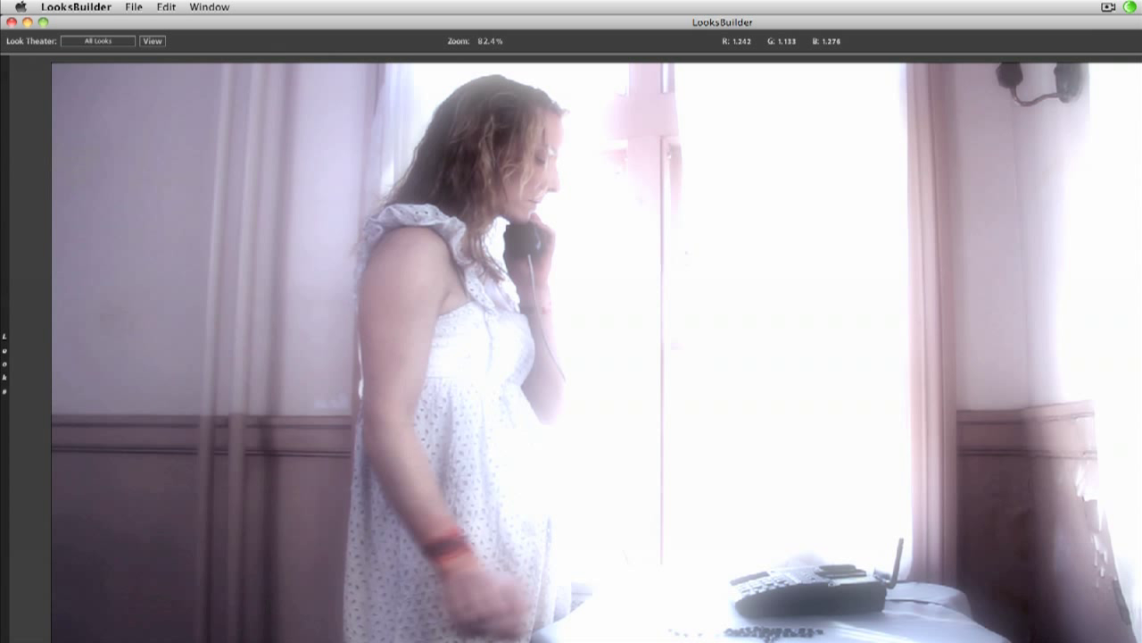
pyautogui.moveTo(9, 232)
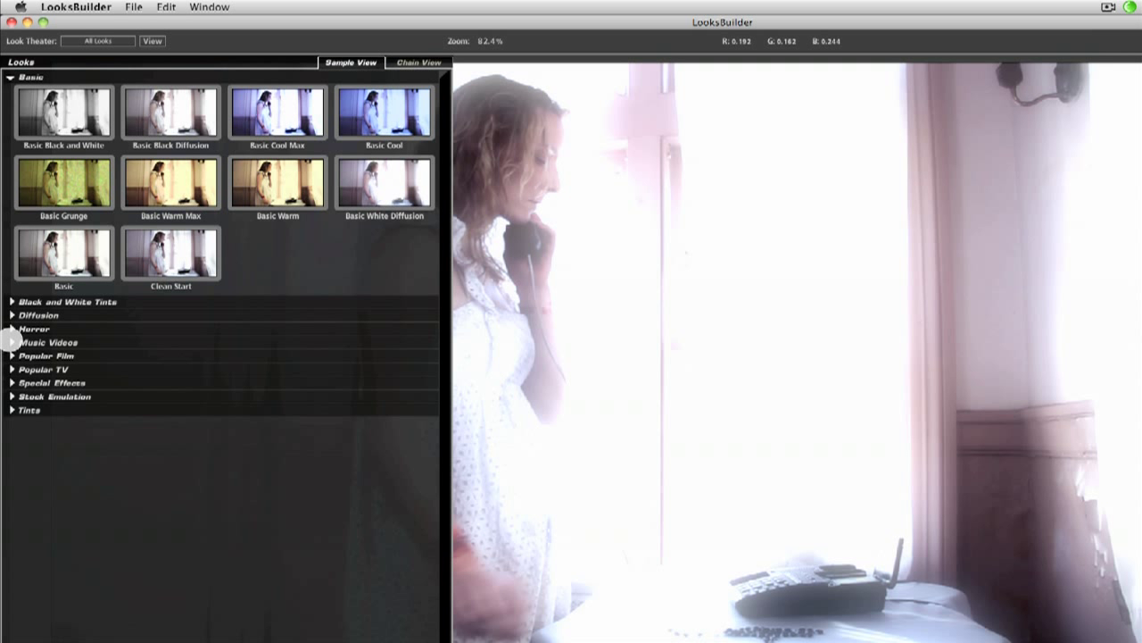
pyautogui.click(10, 342)
pyautogui.scroll(-3, 170, 354)
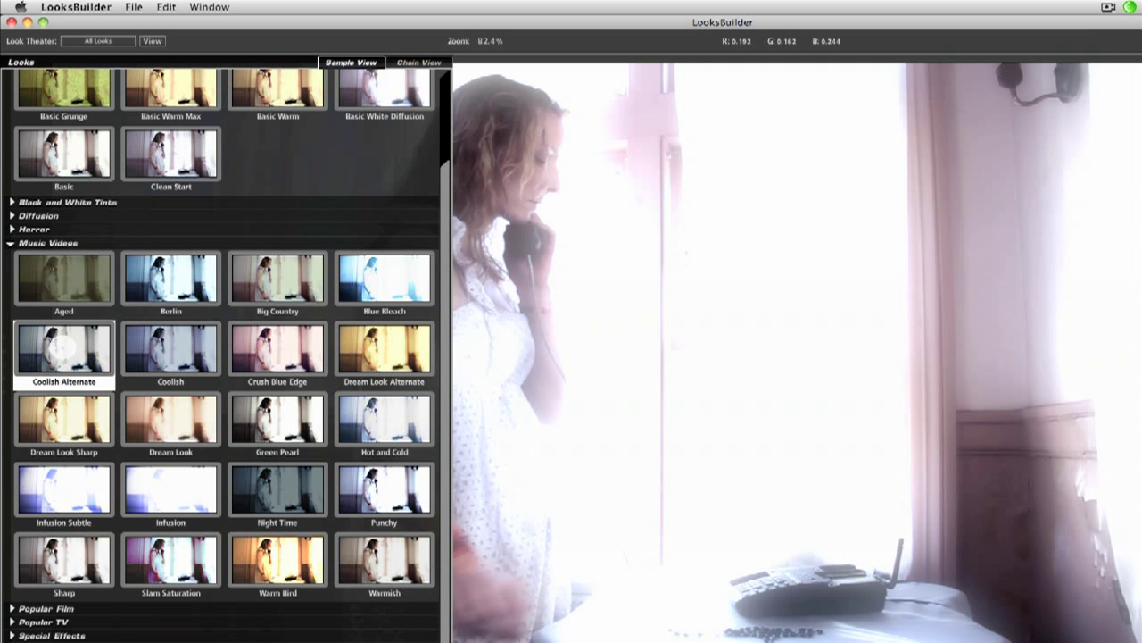
pyautogui.click(62, 348)
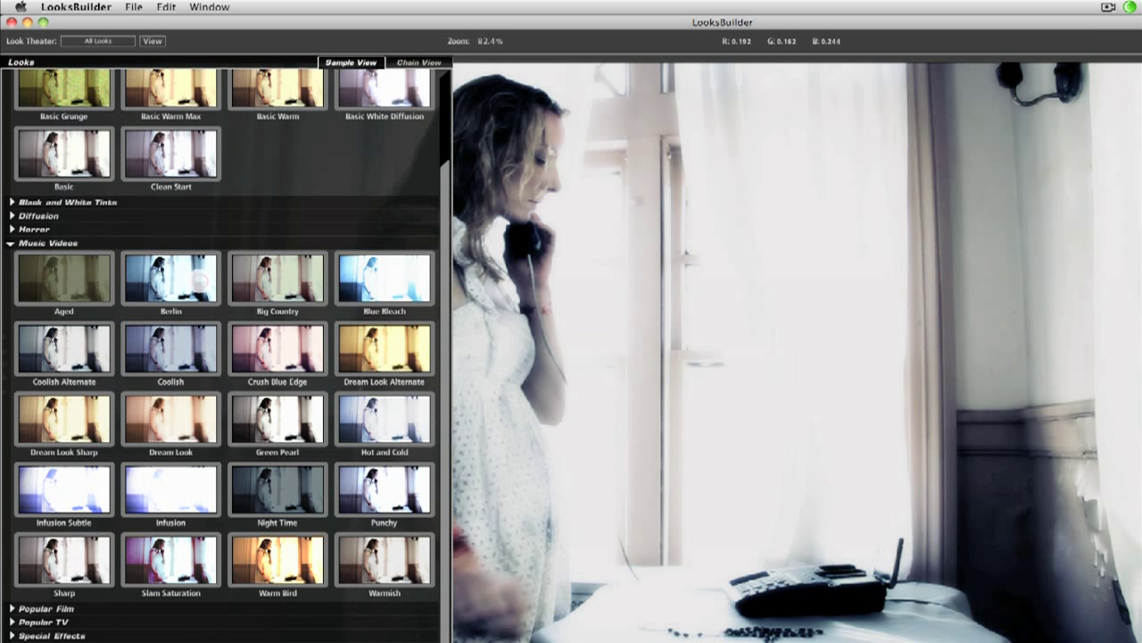
pyautogui.click(338, 273)
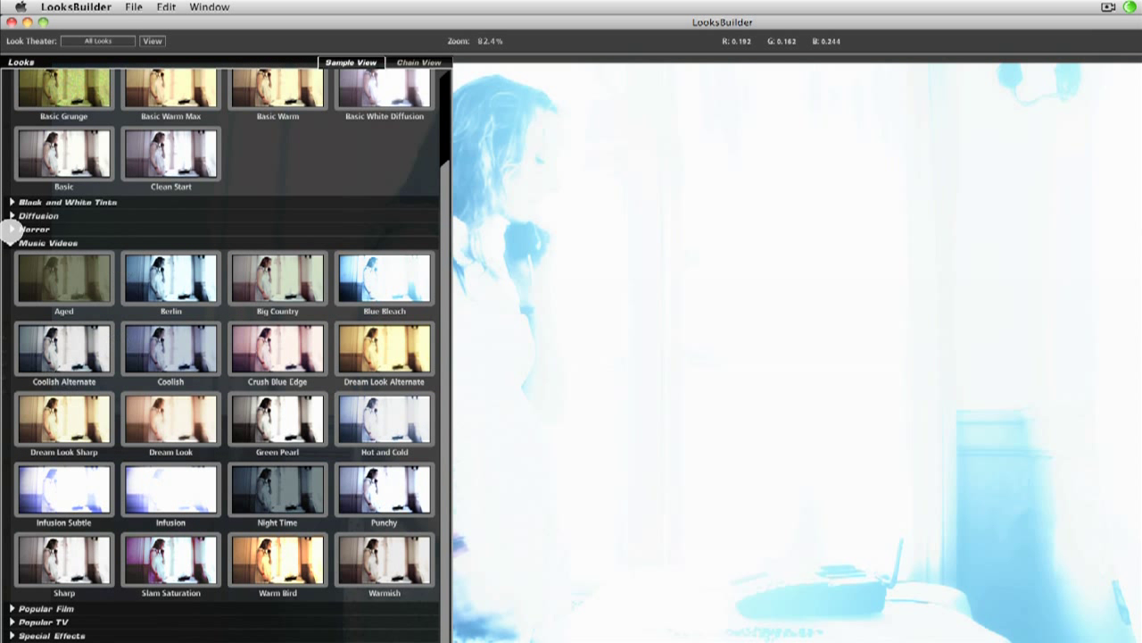
# Expand the remaining look categories, browse them, and apply Echo Blue from Popular Film
pyautogui.click(10, 243)
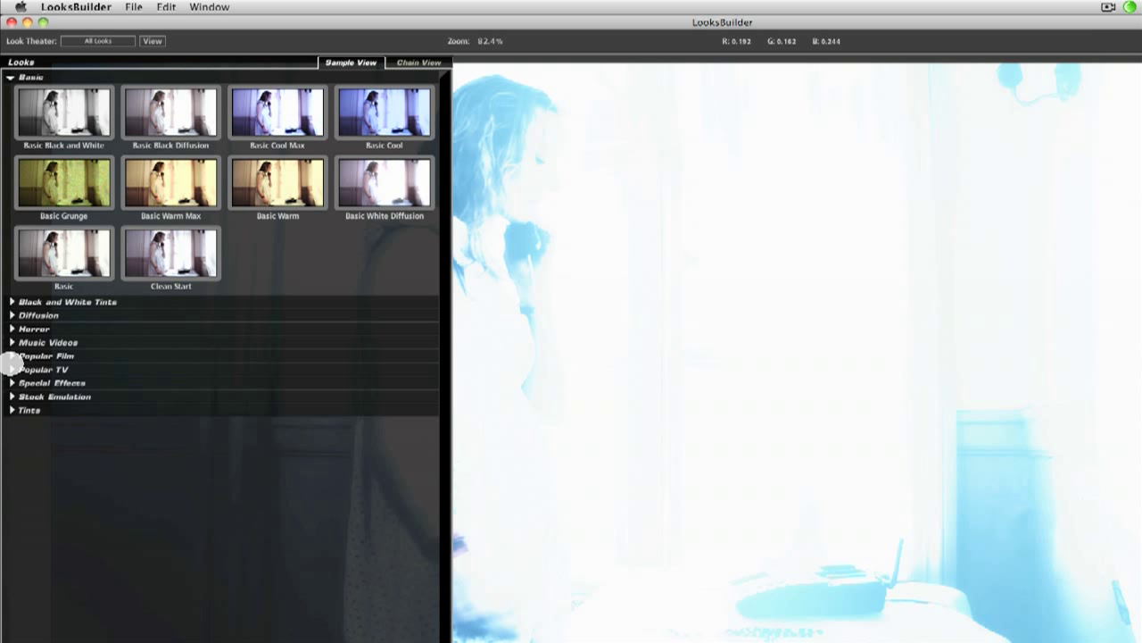
pyautogui.click(11, 382)
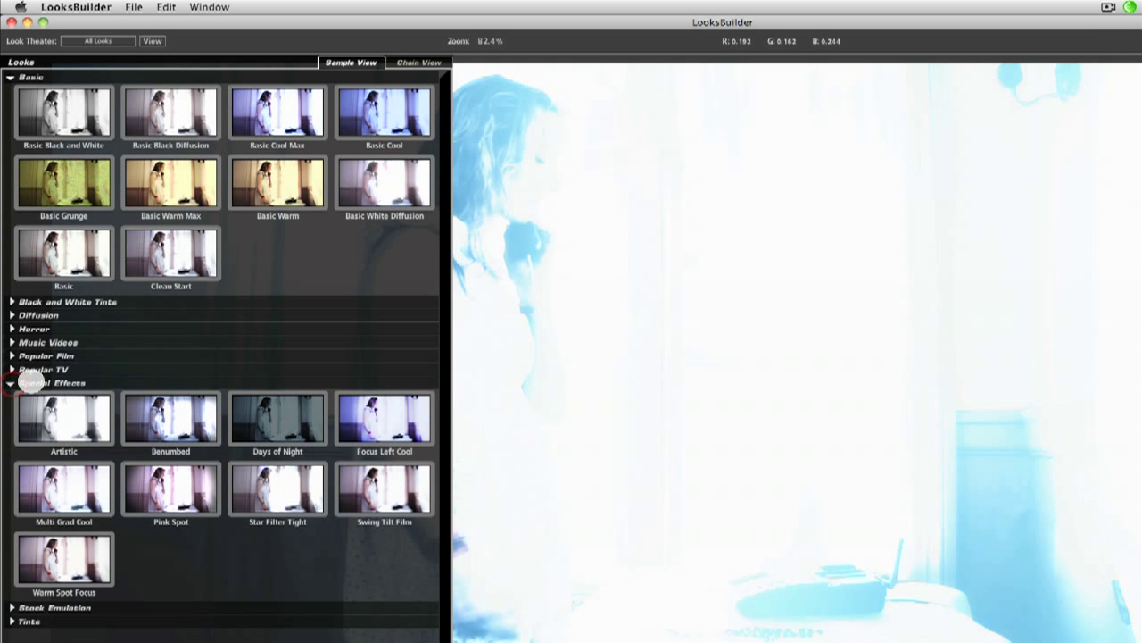
pyautogui.click(11, 302)
pyautogui.click(11, 509)
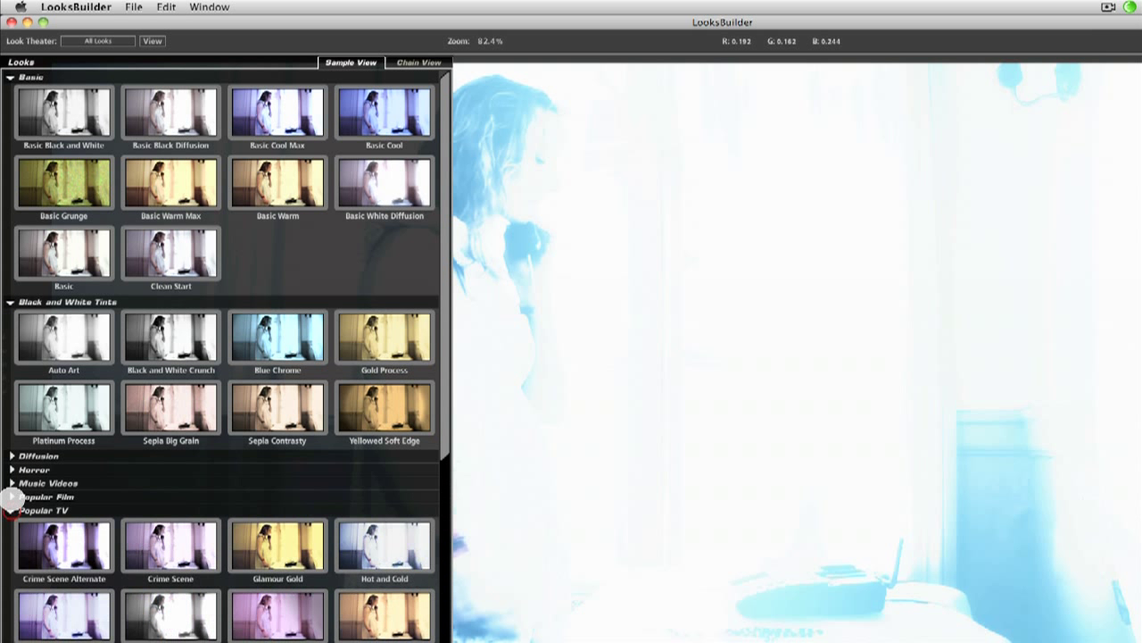
pyautogui.click(10, 496)
pyautogui.click(11, 483)
pyautogui.click(11, 470)
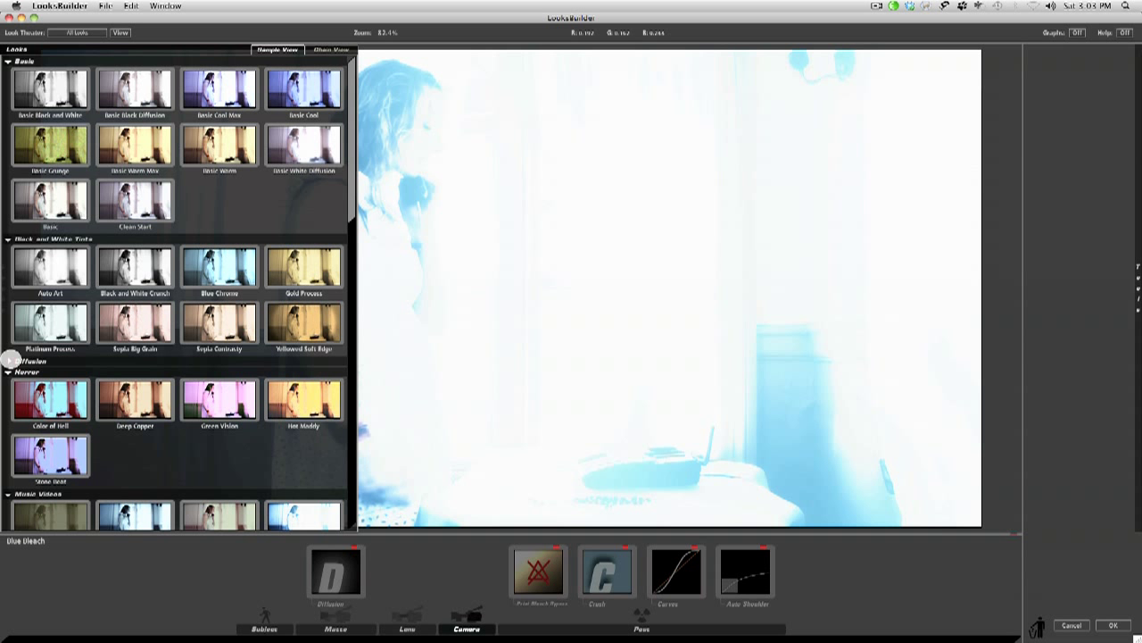
pyautogui.click(10, 361)
pyautogui.scroll(-10, 165, 283)
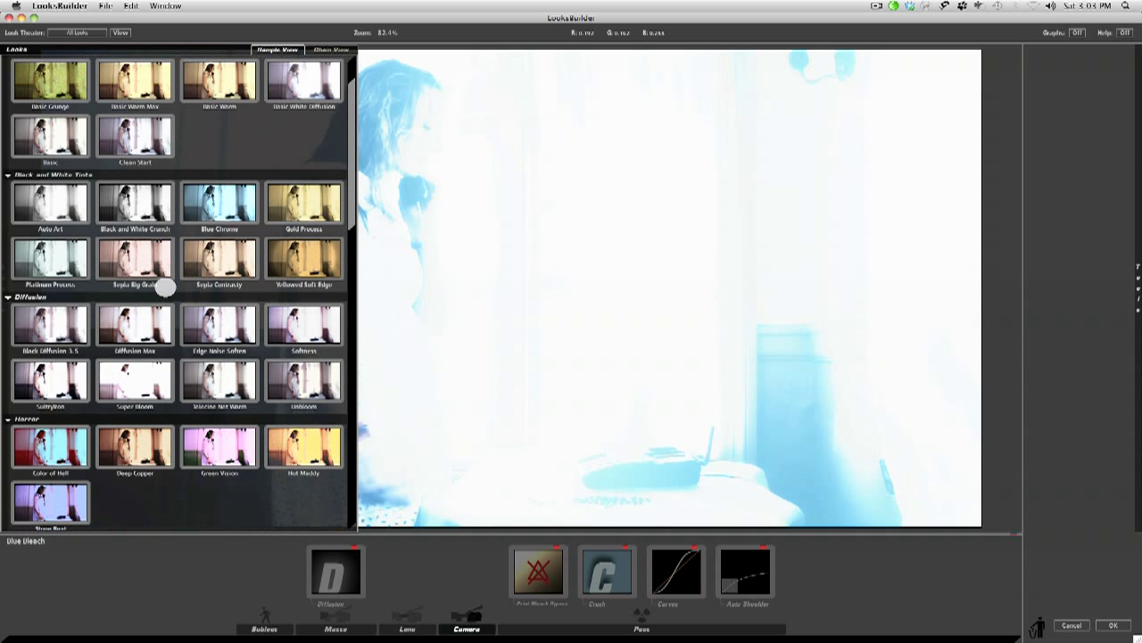
pyautogui.scroll(-11, 165, 287)
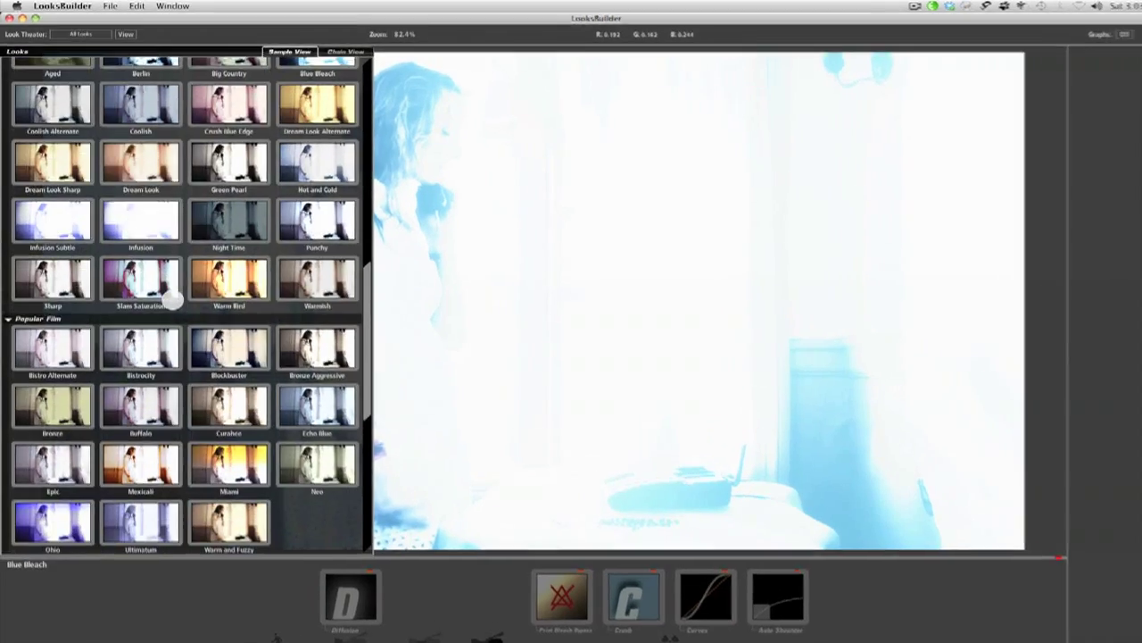
pyautogui.scroll(-7, 170, 300)
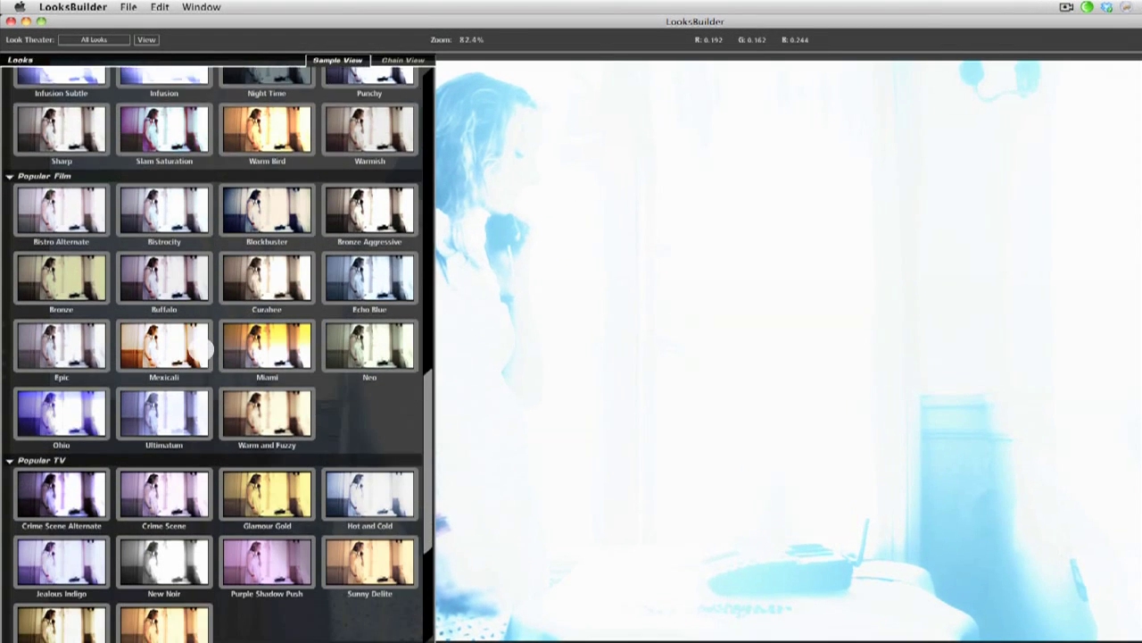
pyautogui.scroll(-2, 200, 348)
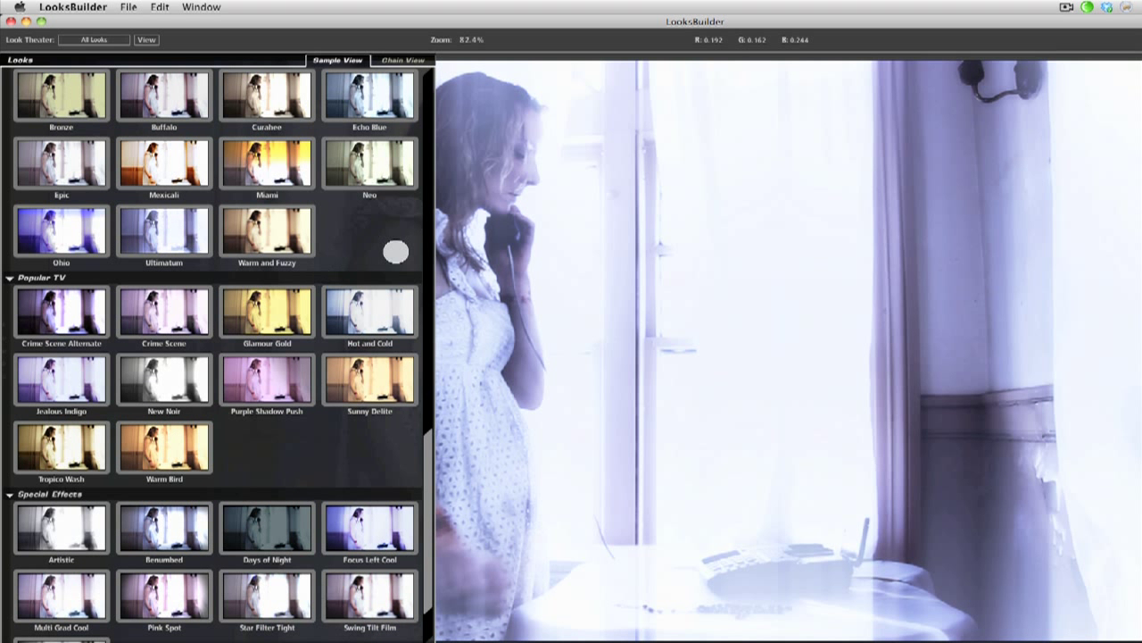
pyautogui.scroll(1, 391, 259)
pyautogui.scroll(3, 391, 259)
pyautogui.click(373, 189)
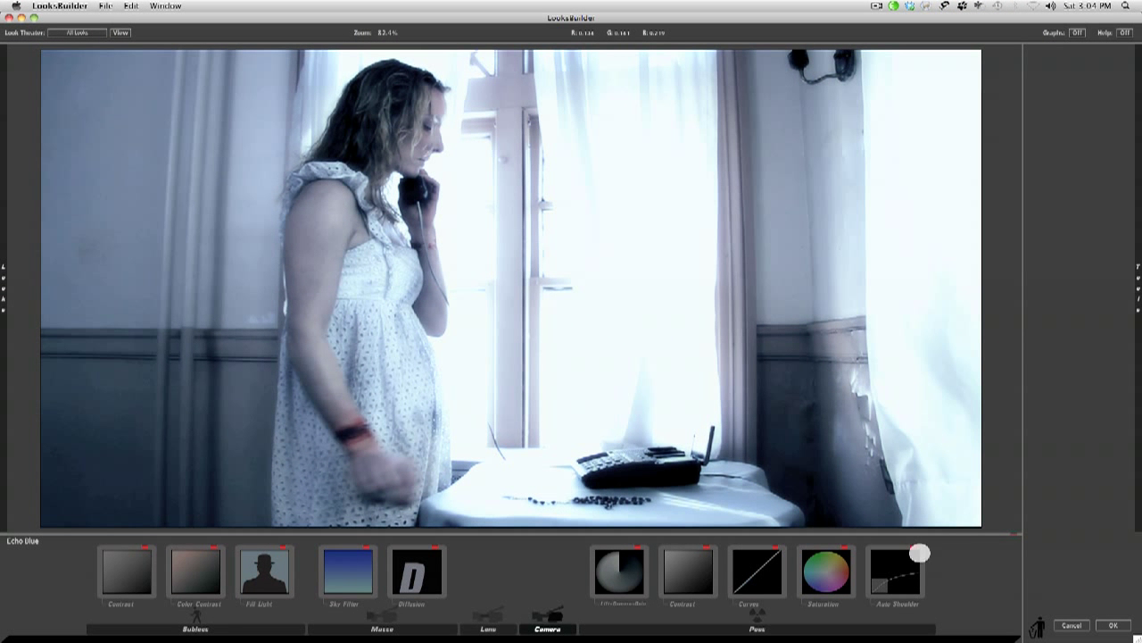
# Compare the look on and off, then leave the Fill Light tool switched off
pyautogui.click(1012, 534)
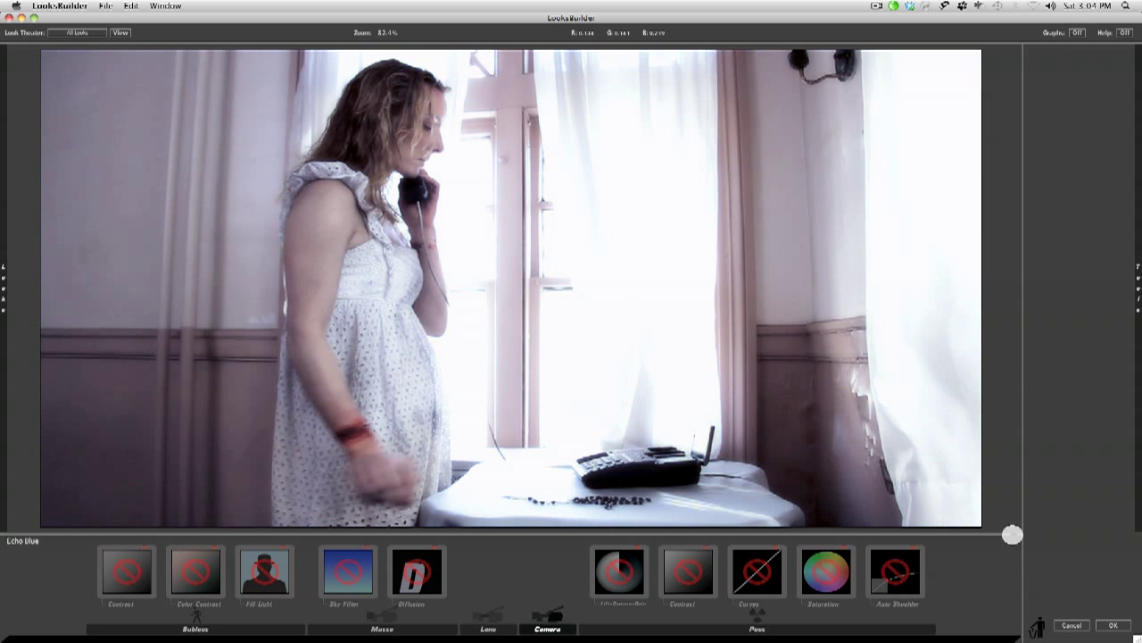
pyautogui.click(1012, 535)
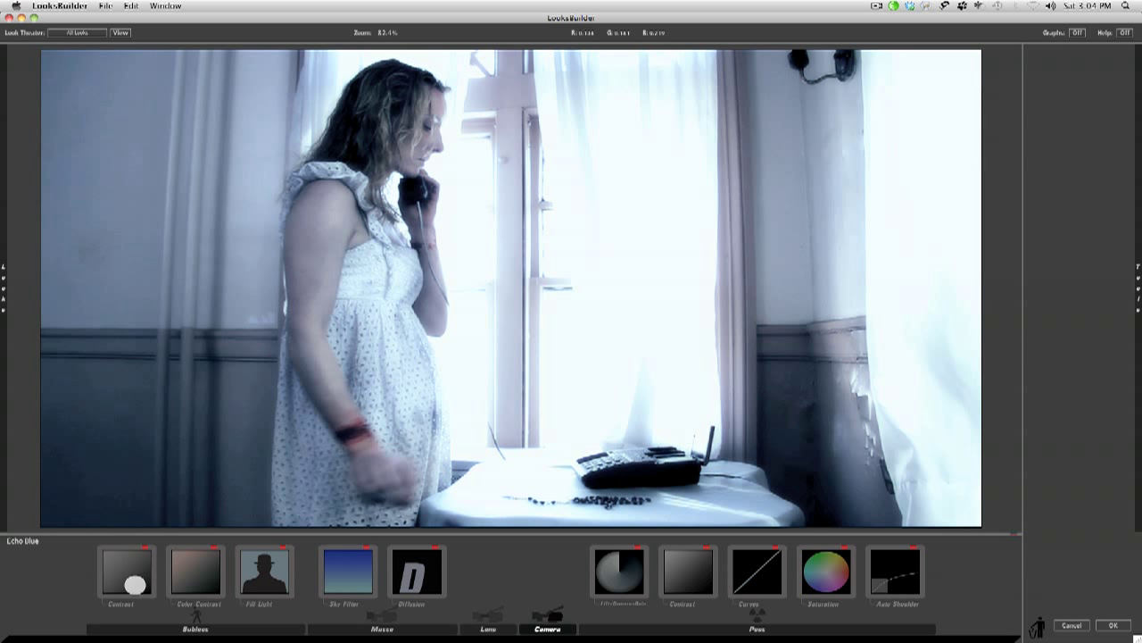
pyautogui.click(277, 551)
pyautogui.click(284, 545)
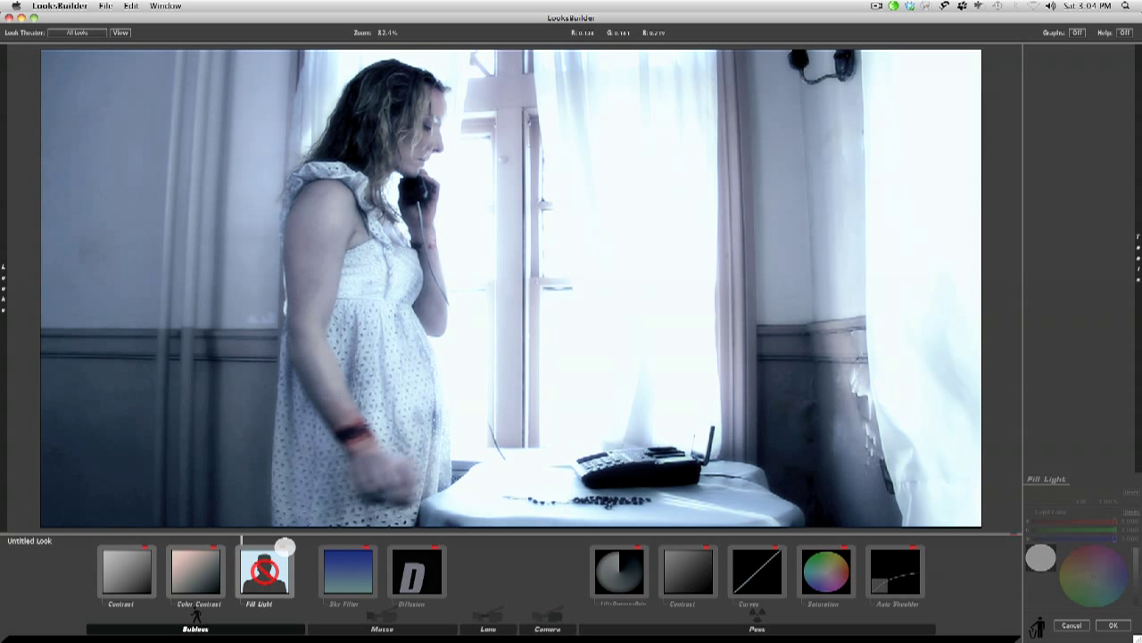
pyautogui.click(282, 545)
pyautogui.click(282, 546)
# Bypass and re-enable Contrast, Sky Filter, Diffusion, Lift-Gamma-Gain, second Contrast and Curves to compare
pyautogui.click(214, 547)
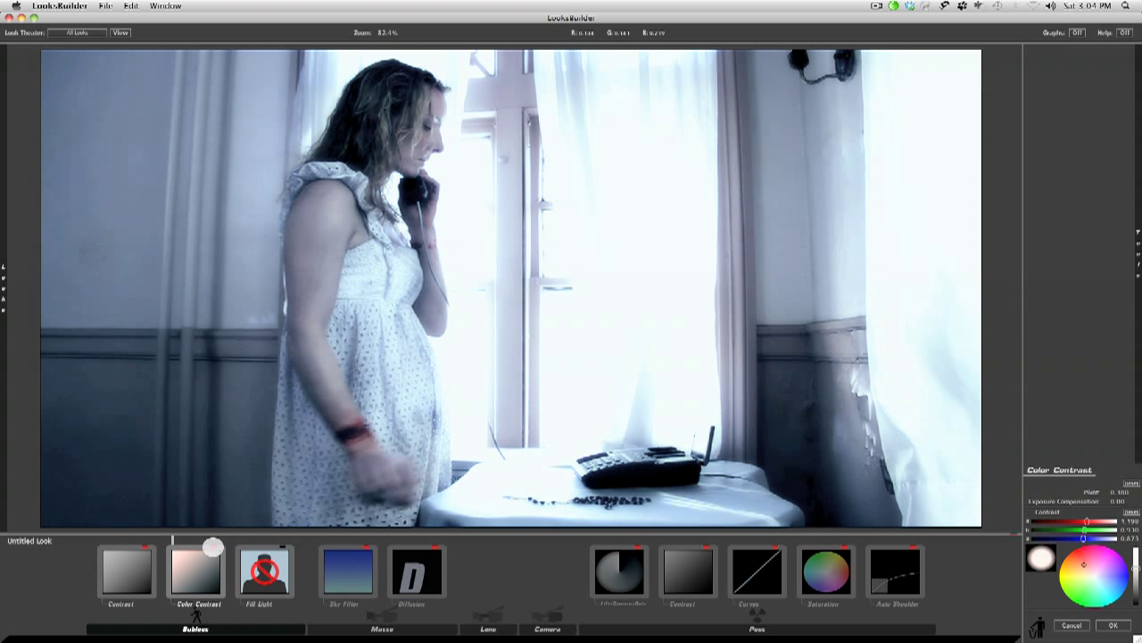
pyautogui.click(144, 546)
pyautogui.click(144, 546)
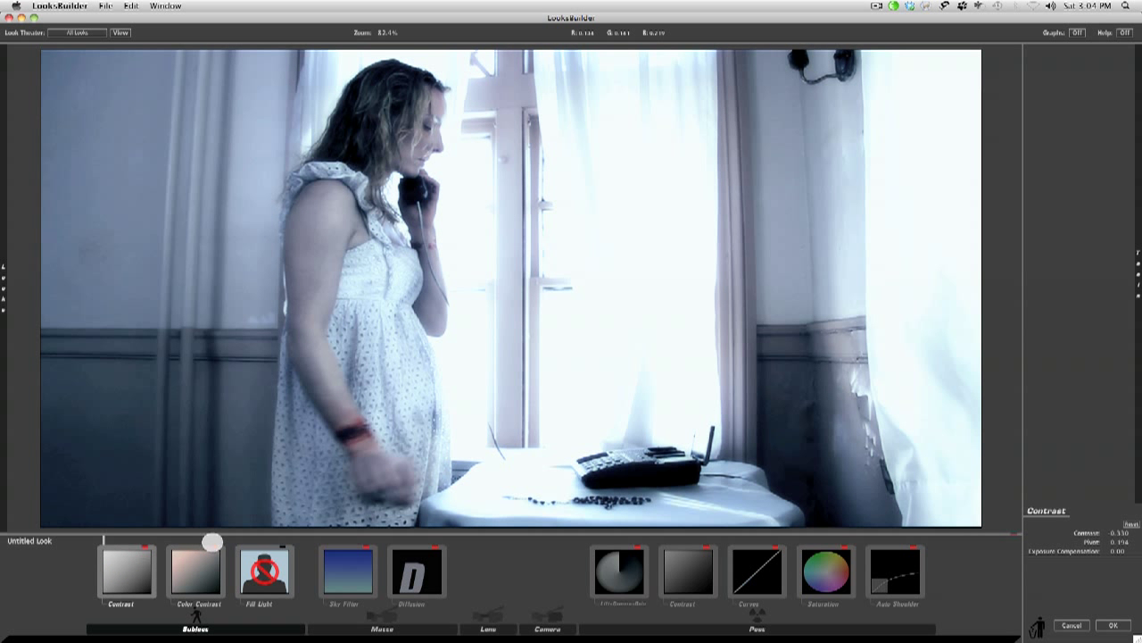
pyautogui.click(362, 547)
pyautogui.click(362, 547)
pyautogui.click(435, 545)
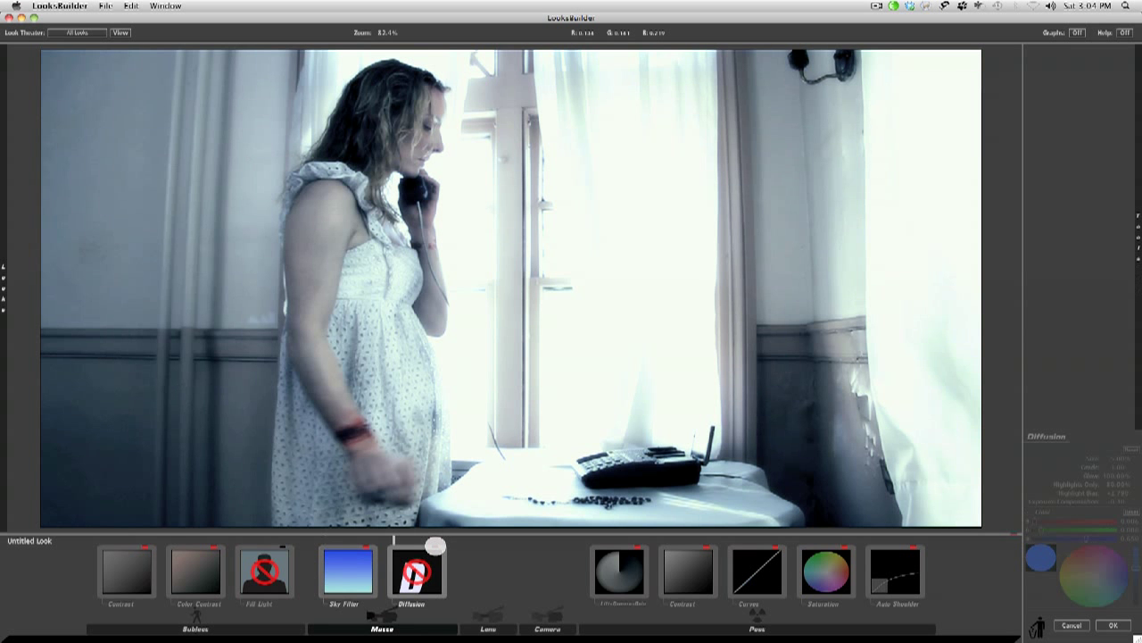
pyautogui.click(434, 546)
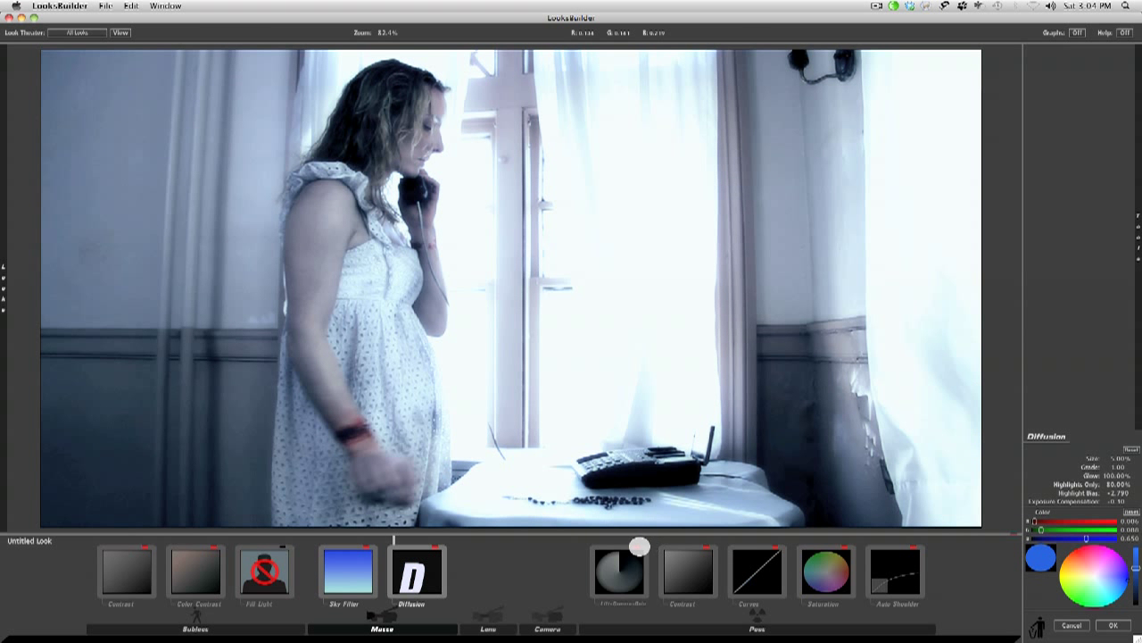
pyautogui.click(637, 546)
pyautogui.click(637, 546)
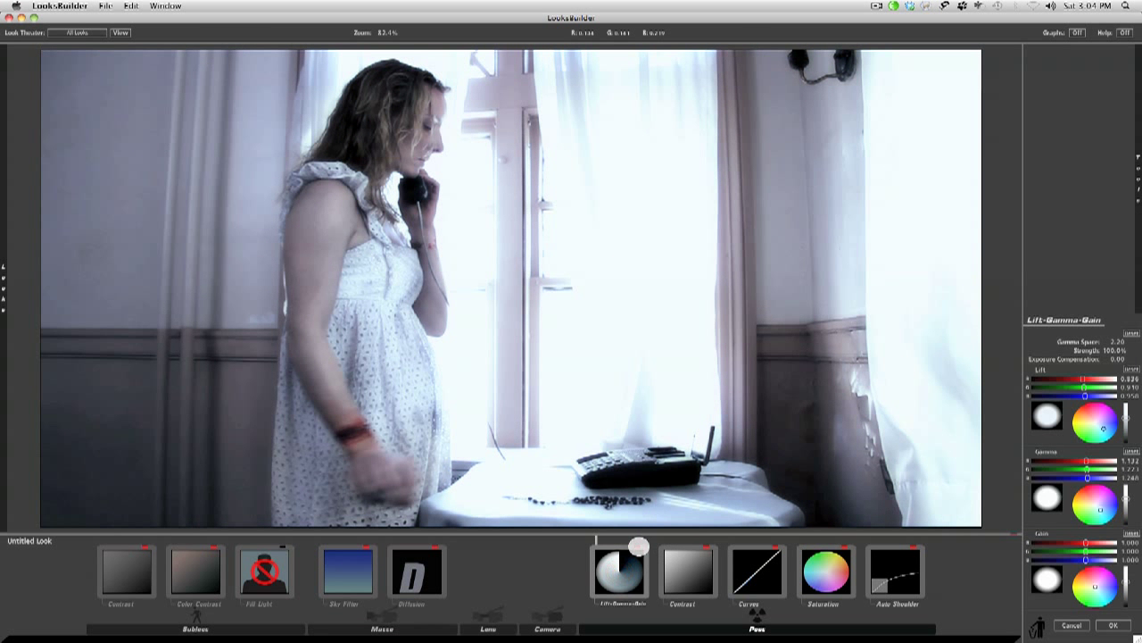
pyautogui.click(705, 546)
pyautogui.click(705, 546)
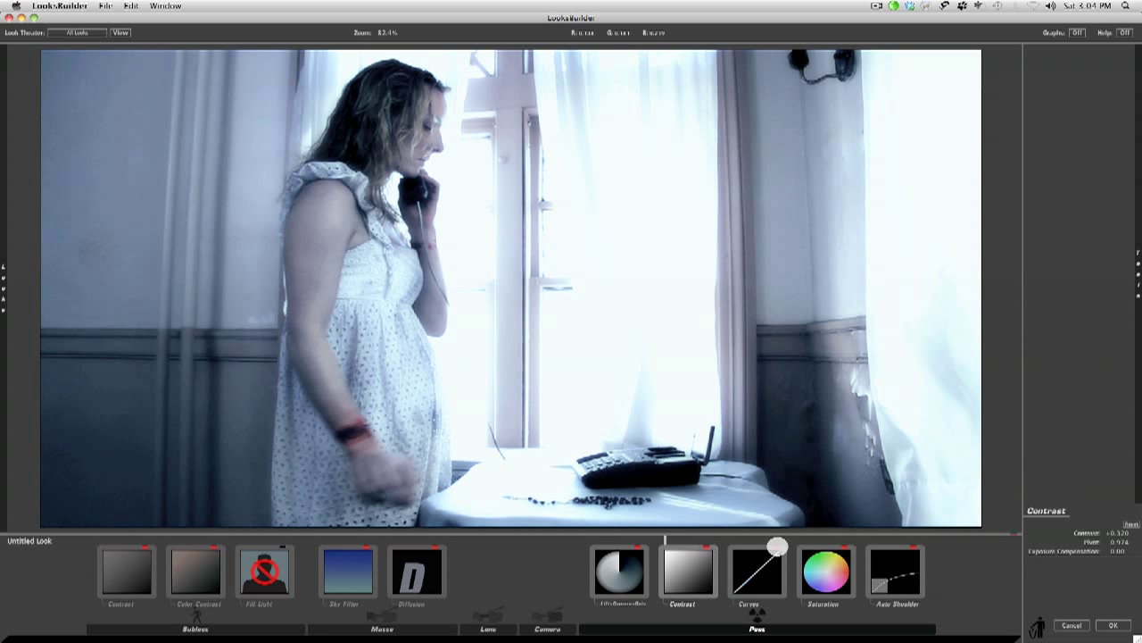
pyautogui.click(775, 545)
pyautogui.click(776, 545)
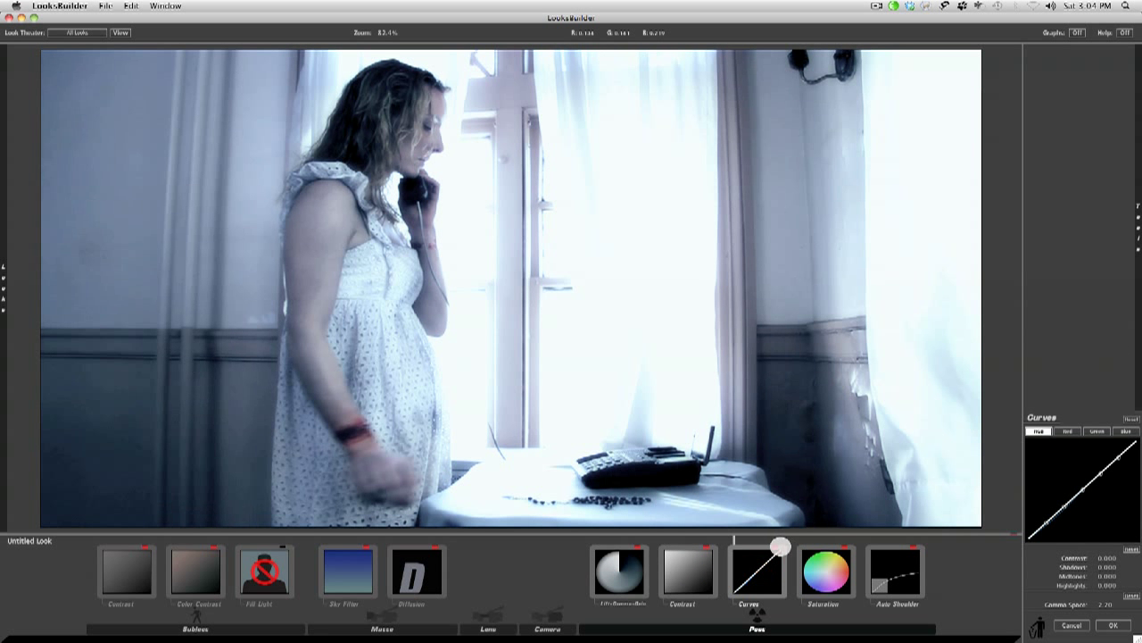
# Inspect the Saturation and Auto Shoulder settings, then accept the look
pyautogui.click(843, 546)
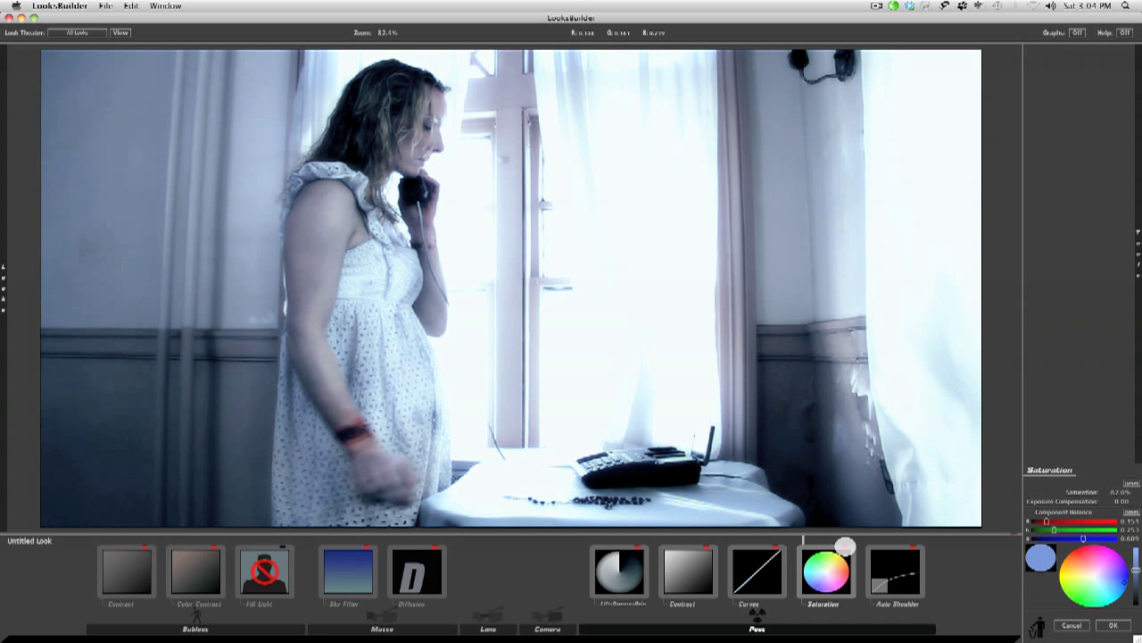
pyautogui.click(913, 546)
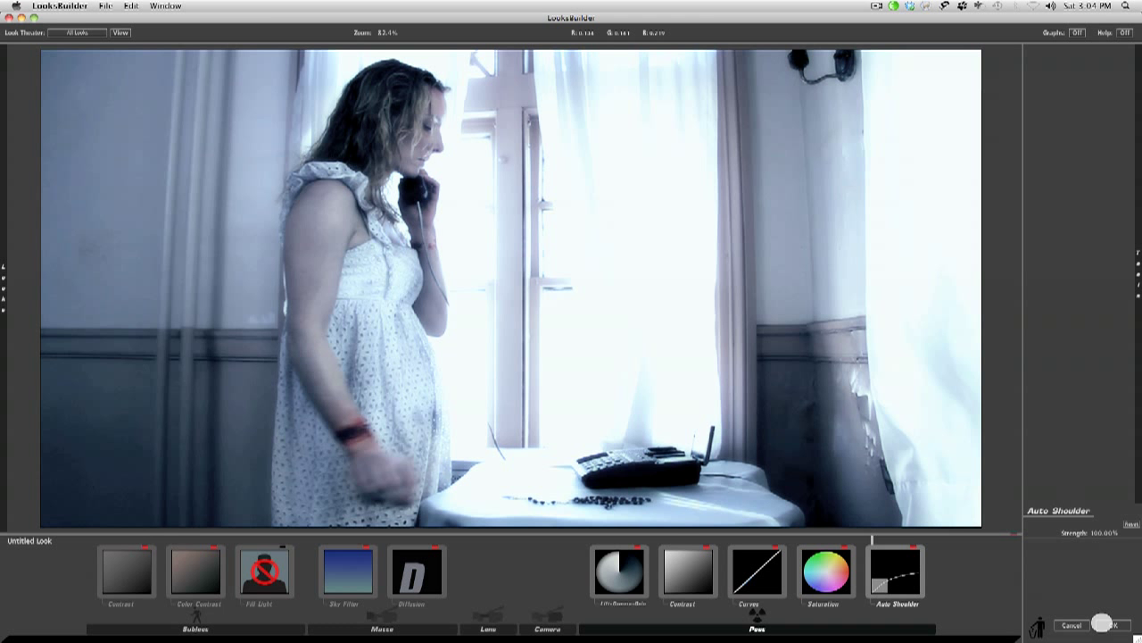
pyautogui.click(1109, 624)
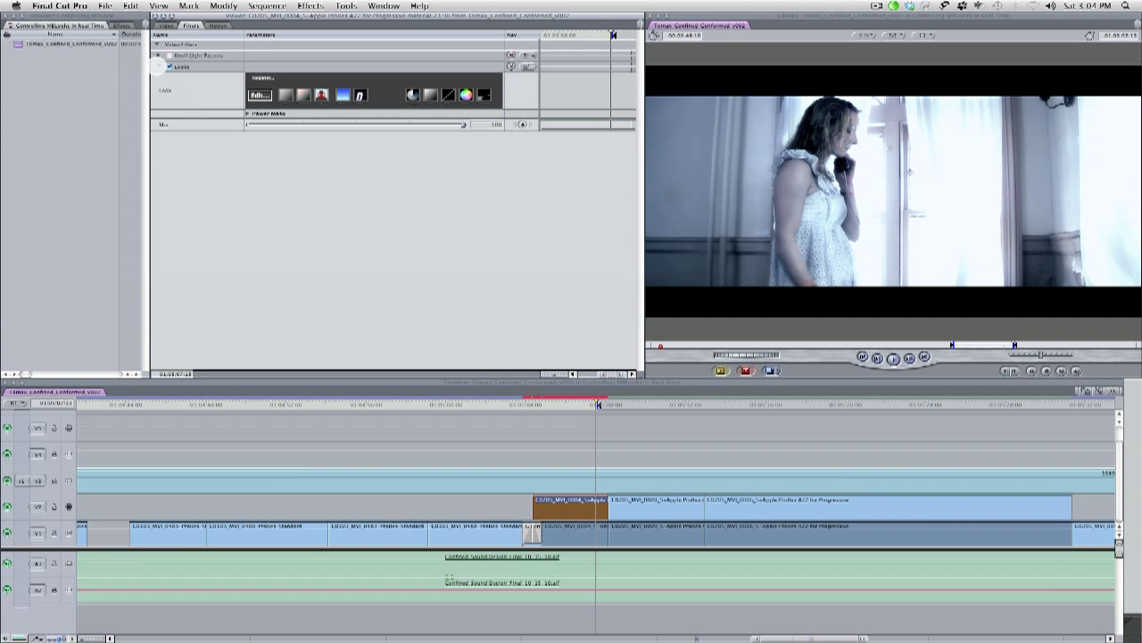
# Toggle the Looks filter off and on, then select it and expand its parameters
pyautogui.click(161, 67)
pyautogui.click(166, 67)
pyautogui.click(159, 67)
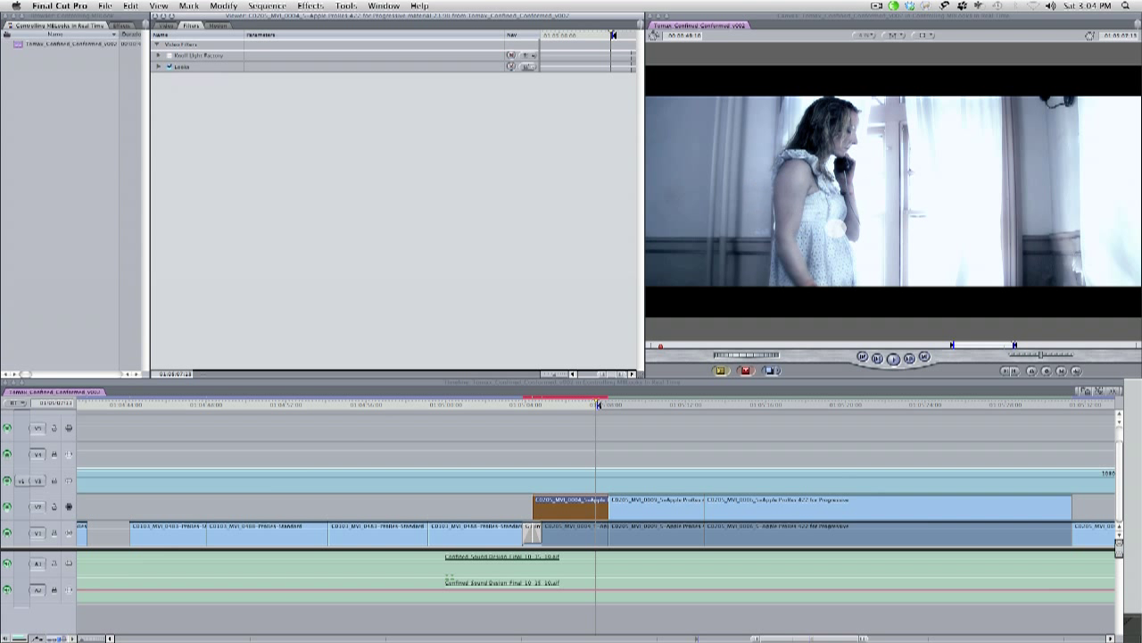
pyautogui.click(213, 66)
pyautogui.click(159, 68)
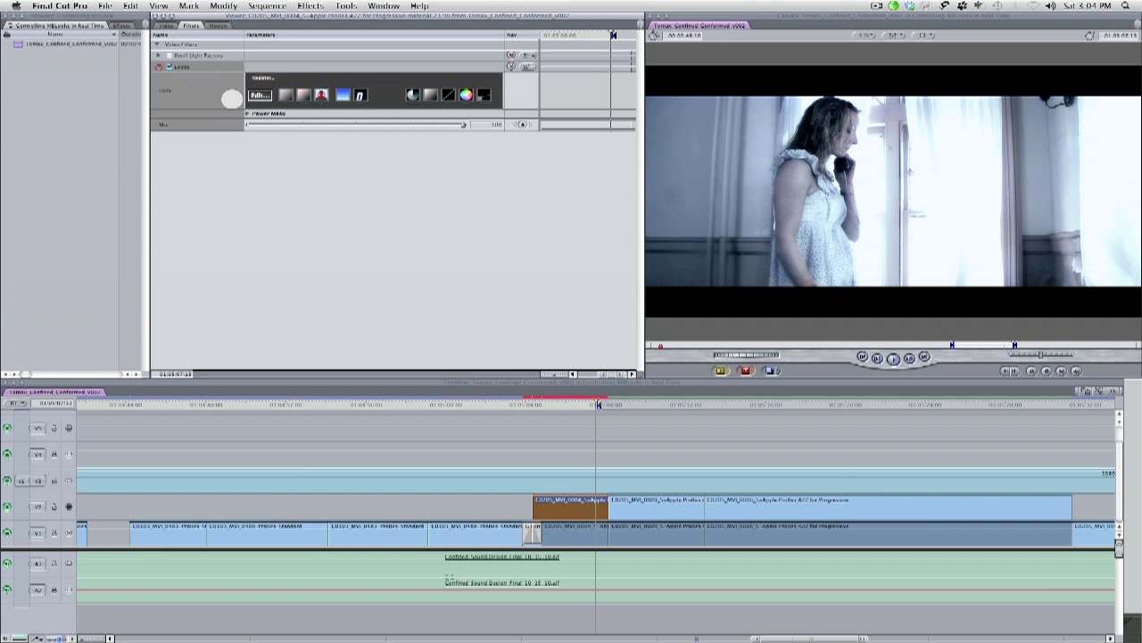
# Brighten the shot by bending the LooksBuilder Curves upward, then accept the look
pyautogui.click(259, 93)
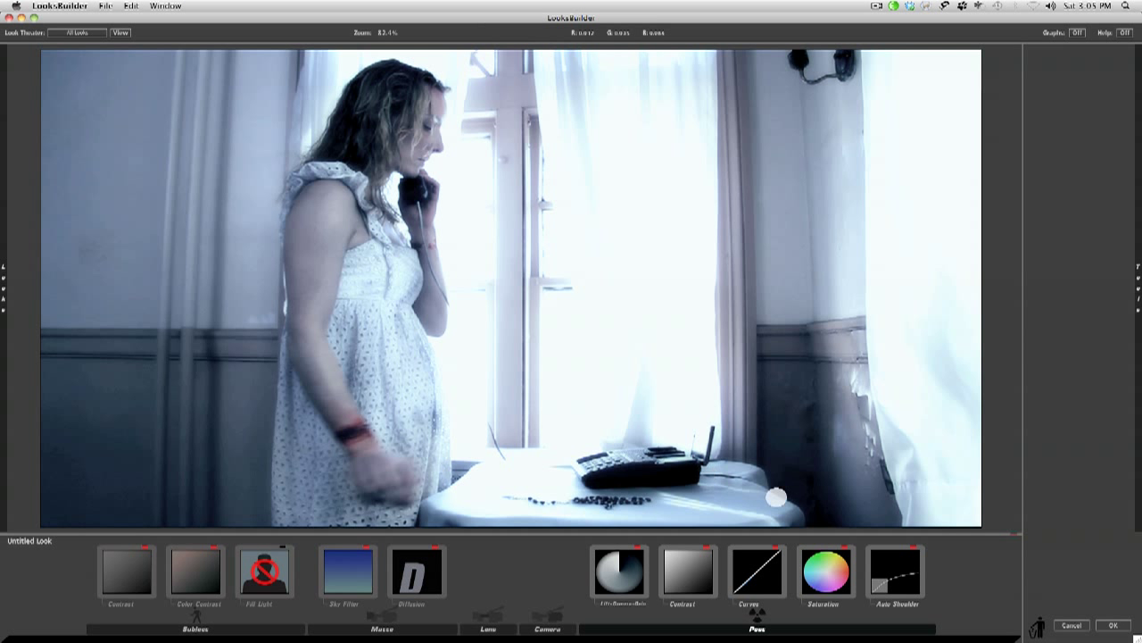
pyautogui.click(761, 575)
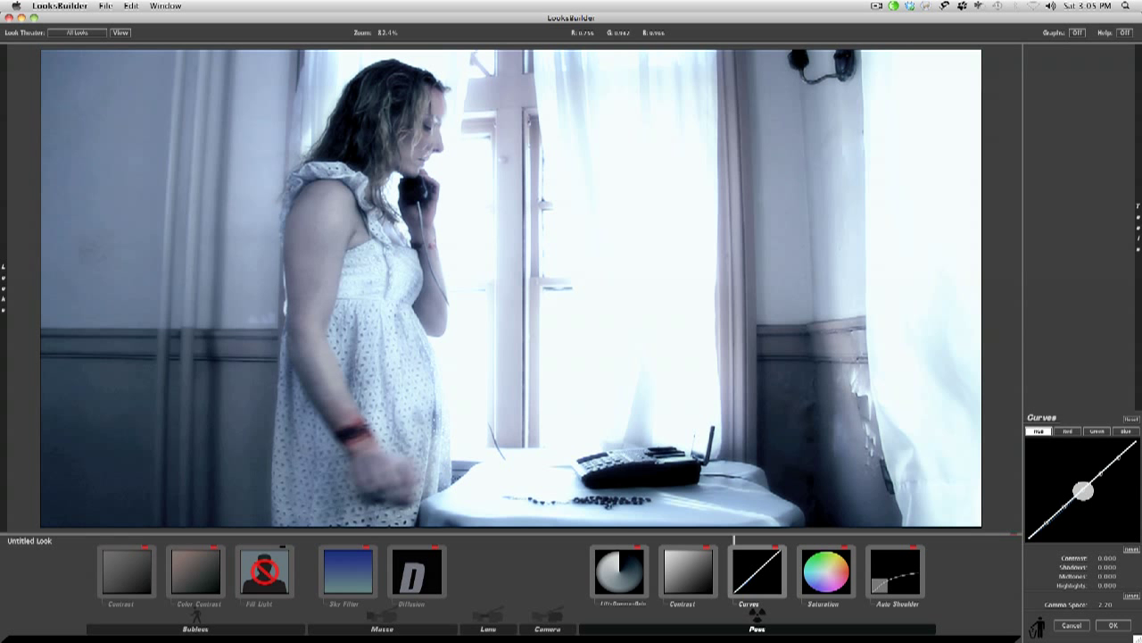
pyautogui.moveTo(1083, 491); pyautogui.dragTo(1119, 603)
pyautogui.click(1113, 625)
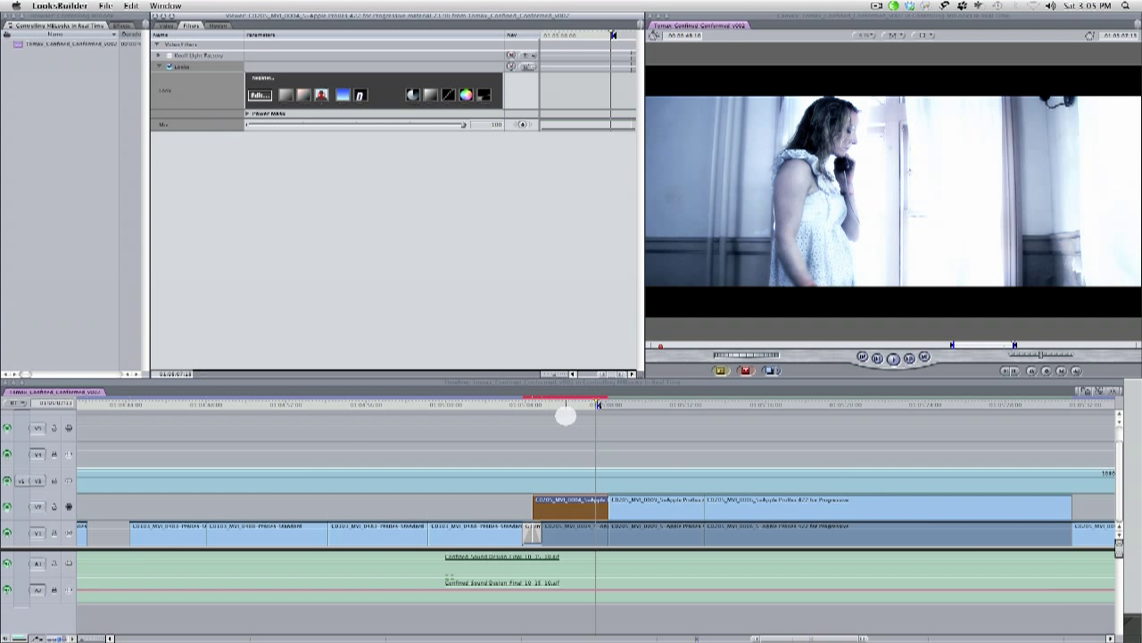
# Scrub to a nearby frame, then reopen the look in LooksBuilder and cancel without changes
pyautogui.moveTo(576, 401); pyautogui.dragTo(584, 401)
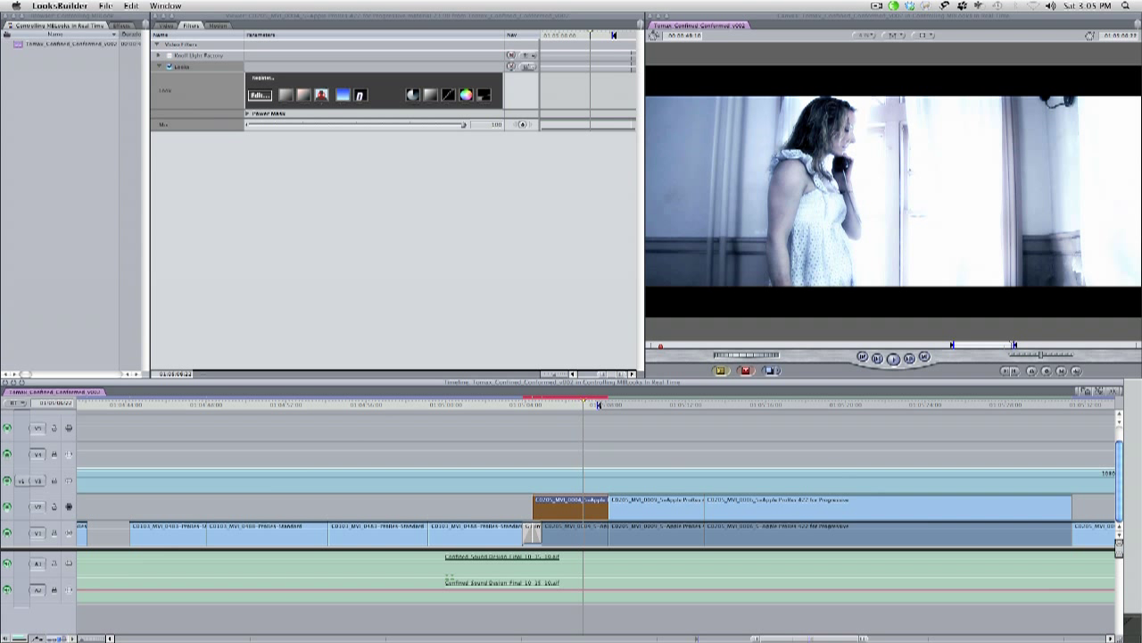
pyautogui.click(1007, 161)
pyautogui.moveTo(1028, 183); pyautogui.dragTo(815, 182)
pyautogui.click(463, 315)
pyautogui.click(256, 93)
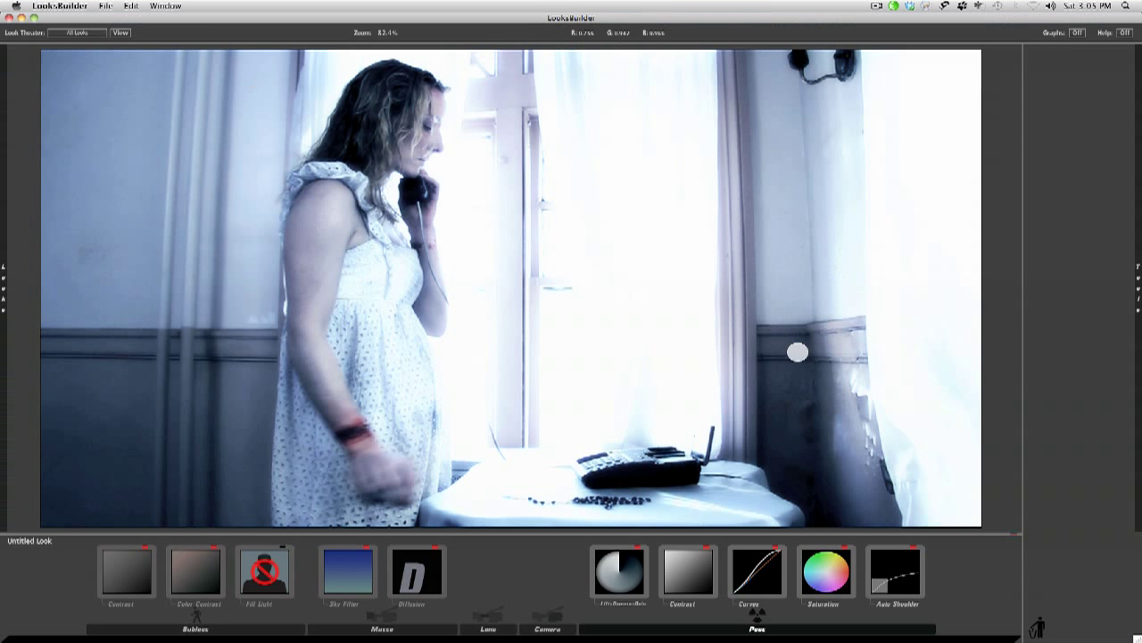
pyautogui.click(1069, 623)
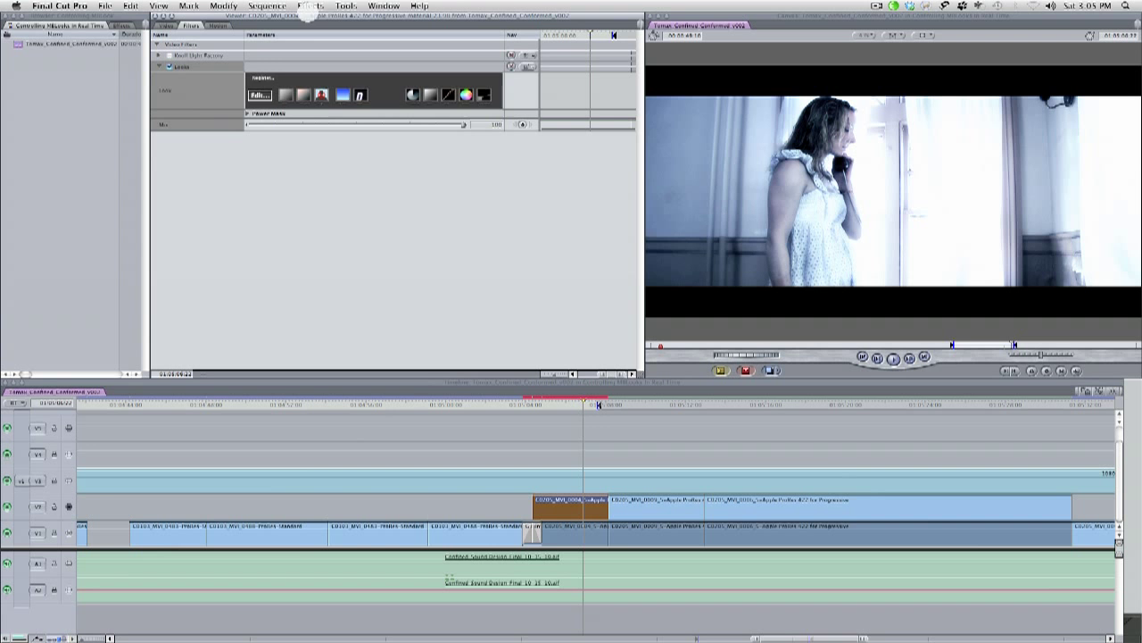
# Add the Color Corrector 3-way filter from Video Filters > Color Correction to the clip
pyautogui.click(346, 5)
pyautogui.moveTo(310, 5)
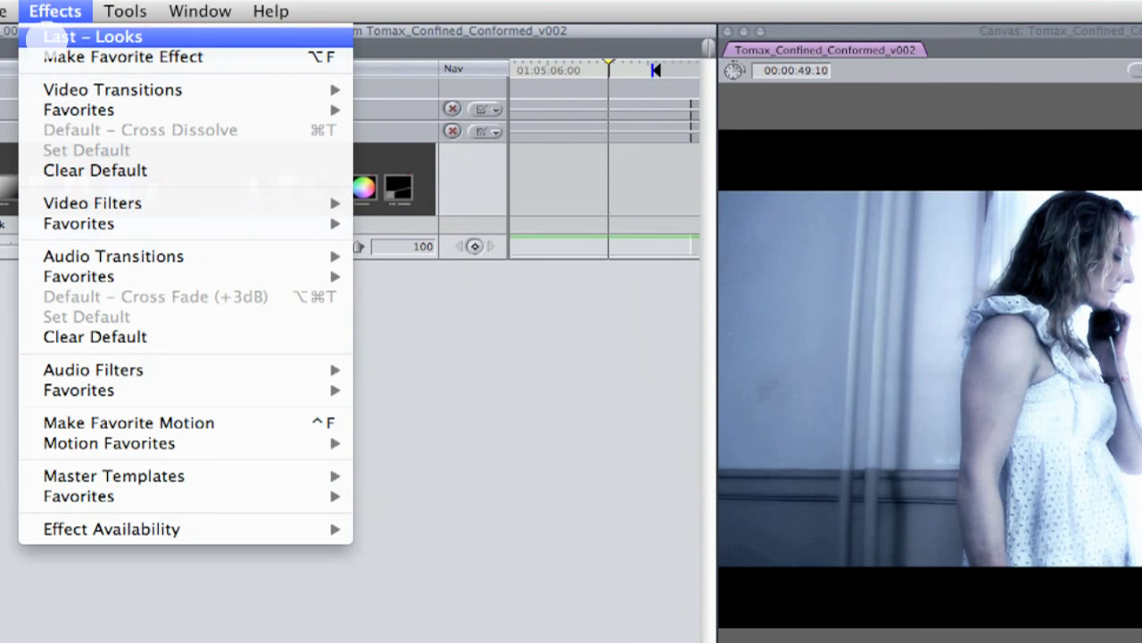
pyautogui.moveTo(67, 203)
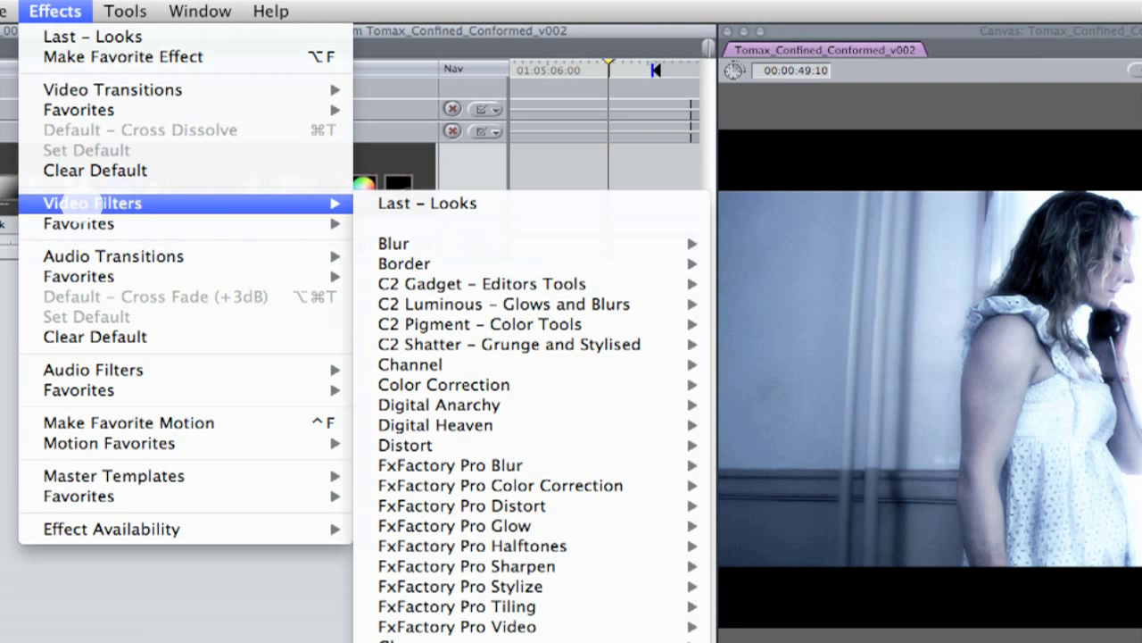
pyautogui.moveTo(590, 385)
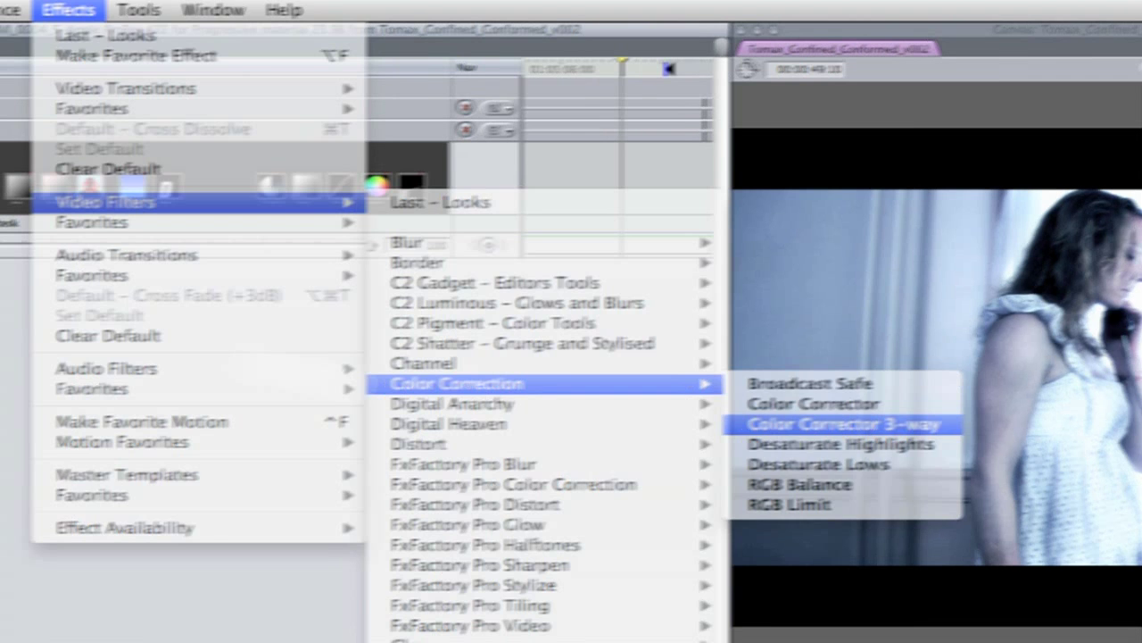
pyautogui.click(842, 424)
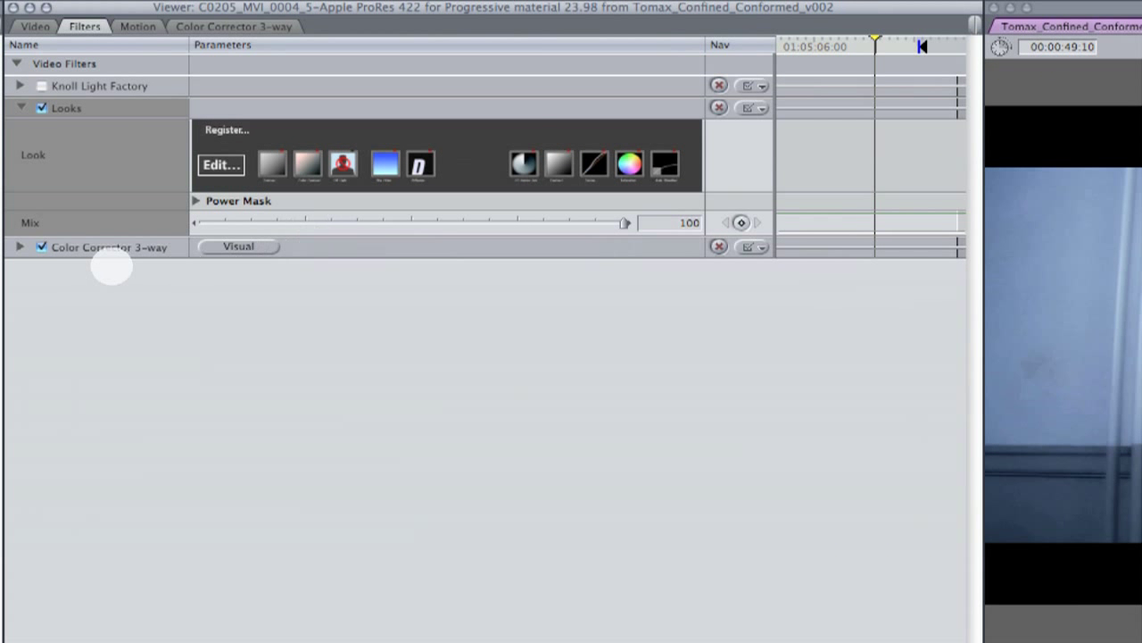
# Move the 3-way corrector above Looks, collapse Looks, and adjust the mids on its colour wheels
pyautogui.moveTo(115, 248); pyautogui.dragTo(21, 114)
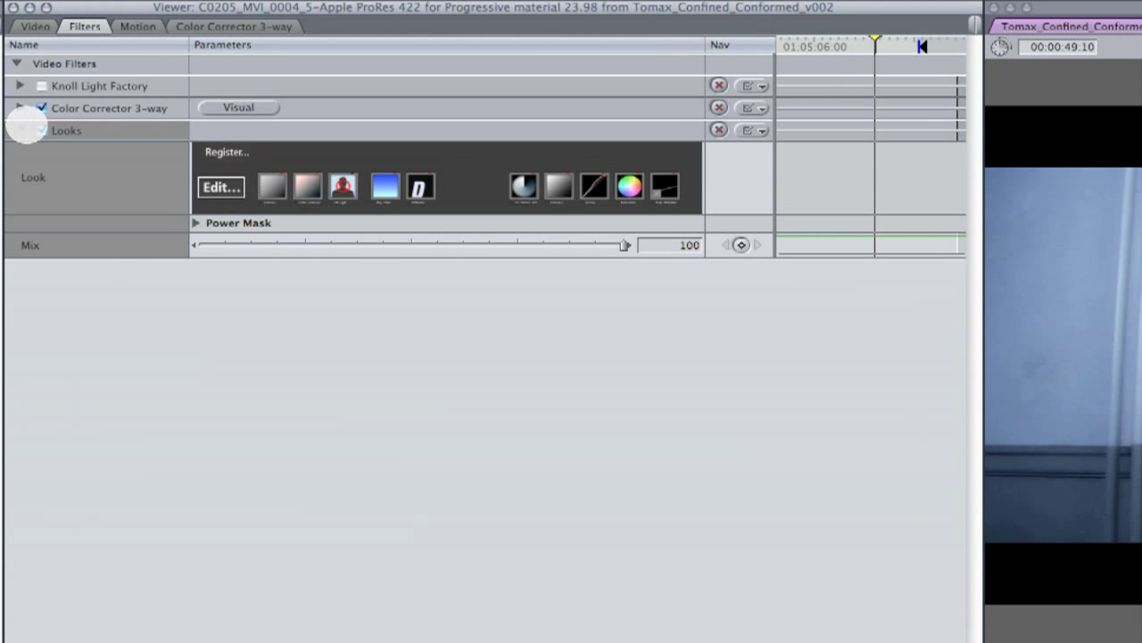
pyautogui.click(20, 130)
pyautogui.click(232, 107)
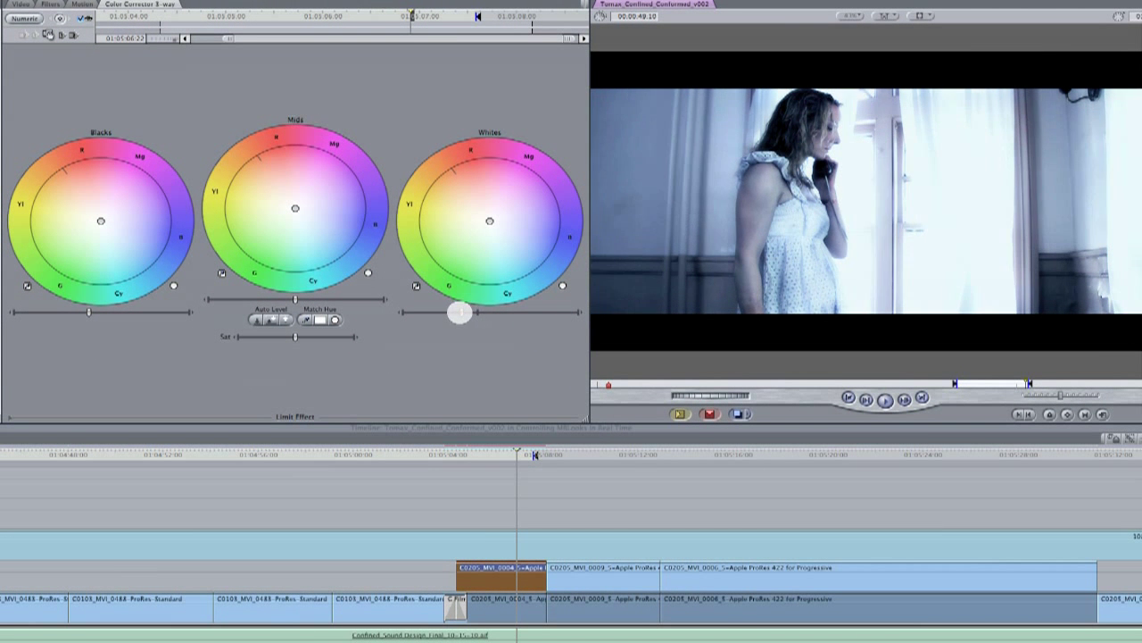
pyautogui.moveTo(296, 299)
pyautogui.mouseDown()
pyautogui.moveTo(280, 298)
pyautogui.moveTo(311, 298)
pyautogui.mouseUp()
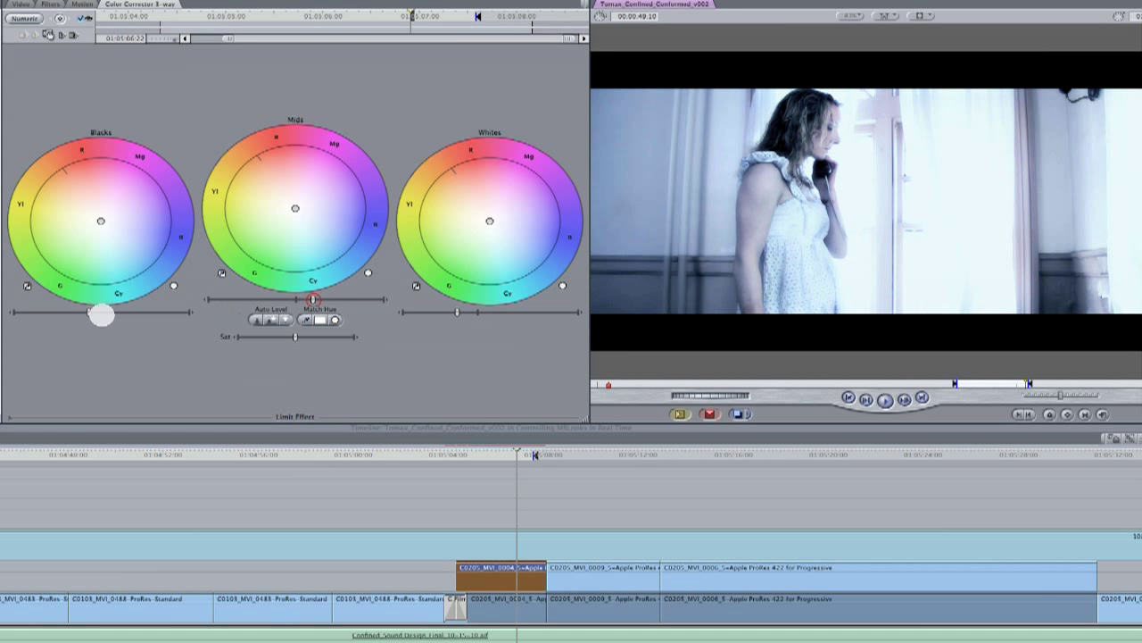
# Lift the blacks and raise the whites, then toggle the 3-way correction to compare before and after
pyautogui.moveTo(88, 312); pyautogui.dragTo(101, 312)
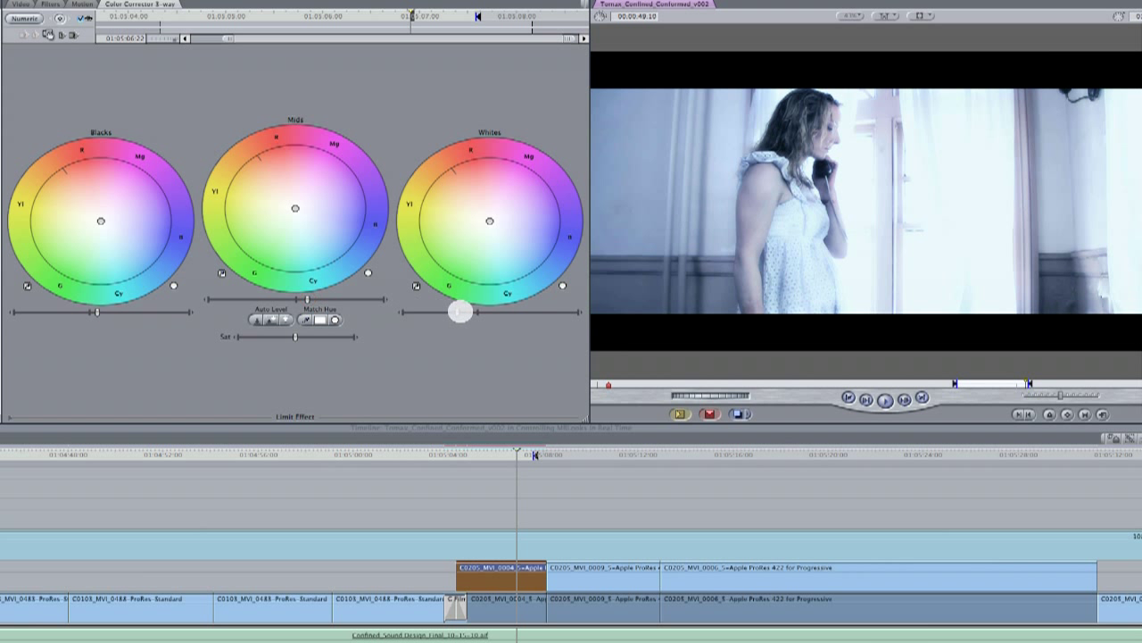
pyautogui.moveTo(454, 312); pyautogui.dragTo(454, 311)
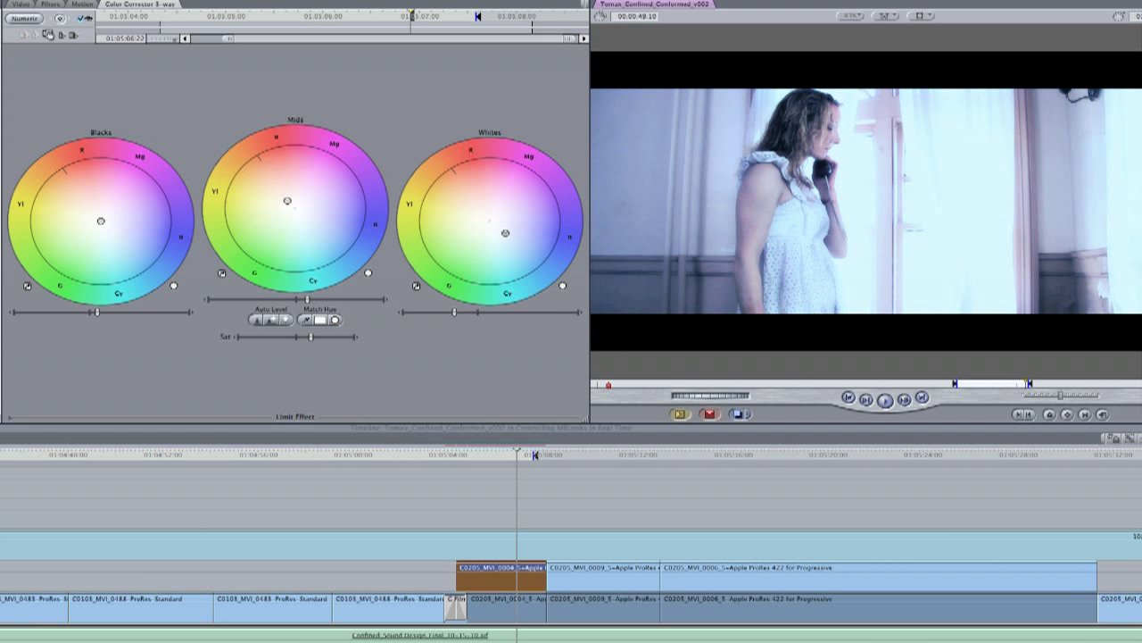
pyautogui.click(83, 18)
pyautogui.click(83, 17)
pyautogui.click(83, 18)
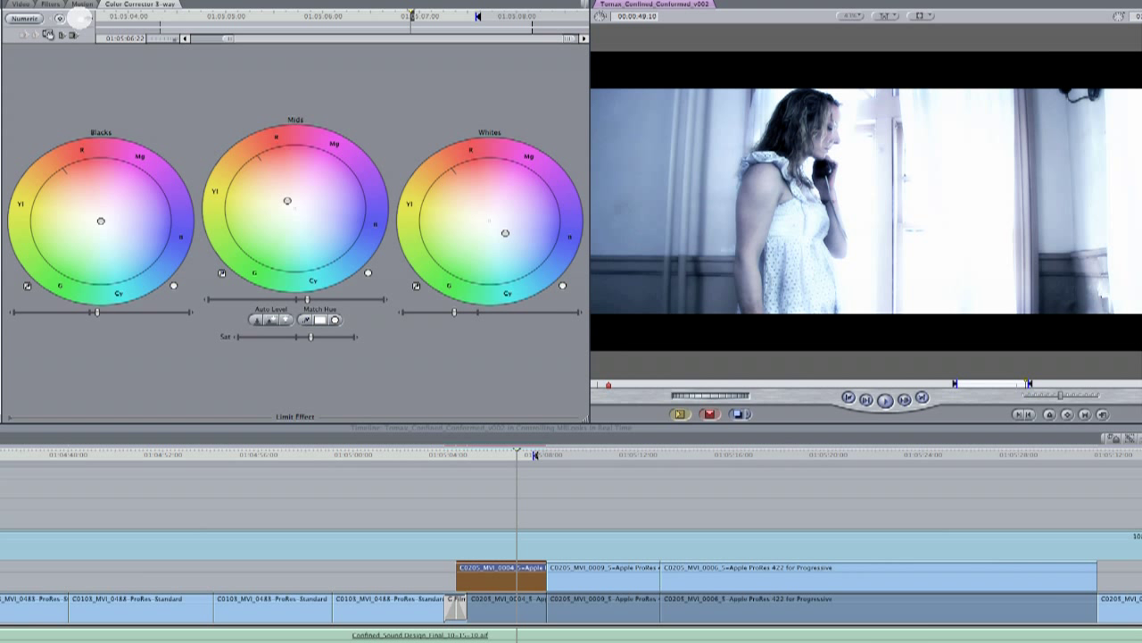
pyautogui.click(83, 18)
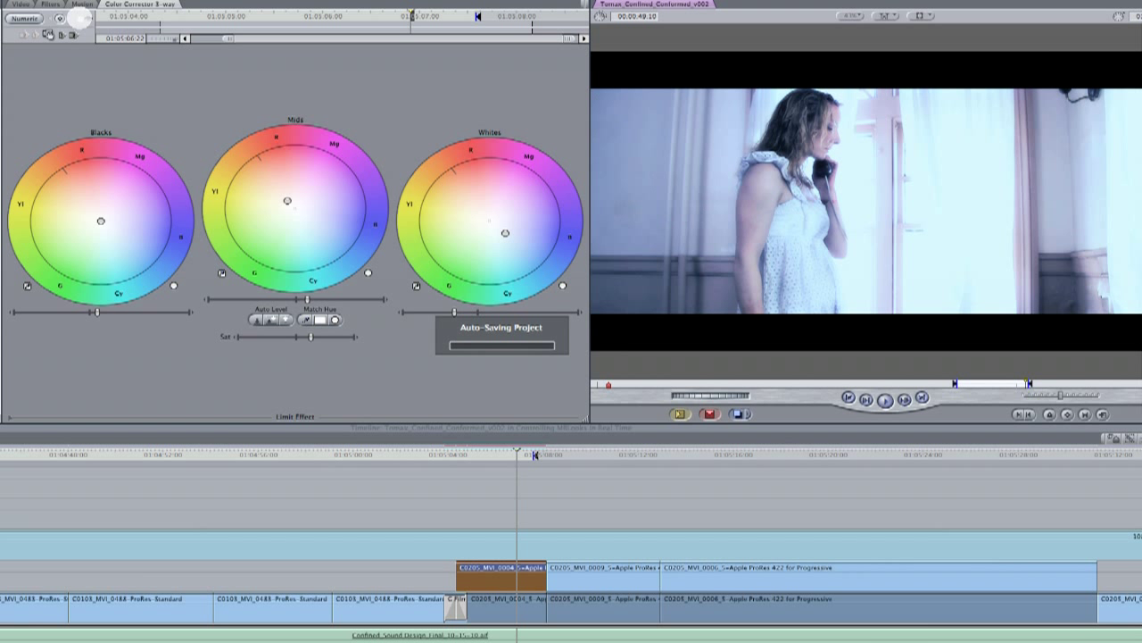
pyautogui.click(83, 18)
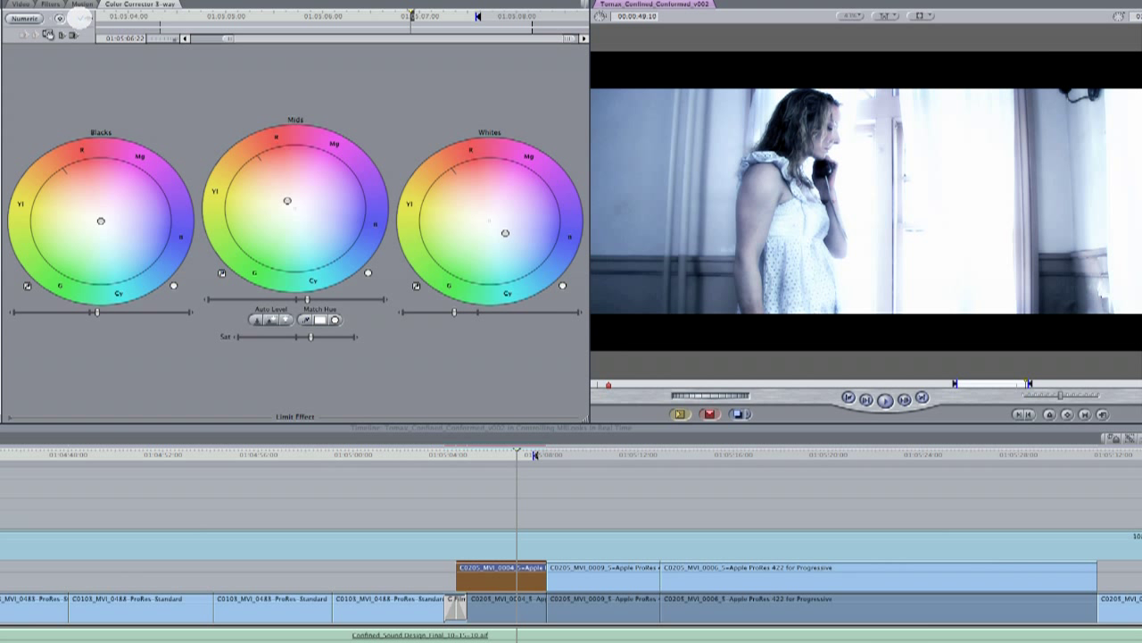
pyautogui.click(83, 18)
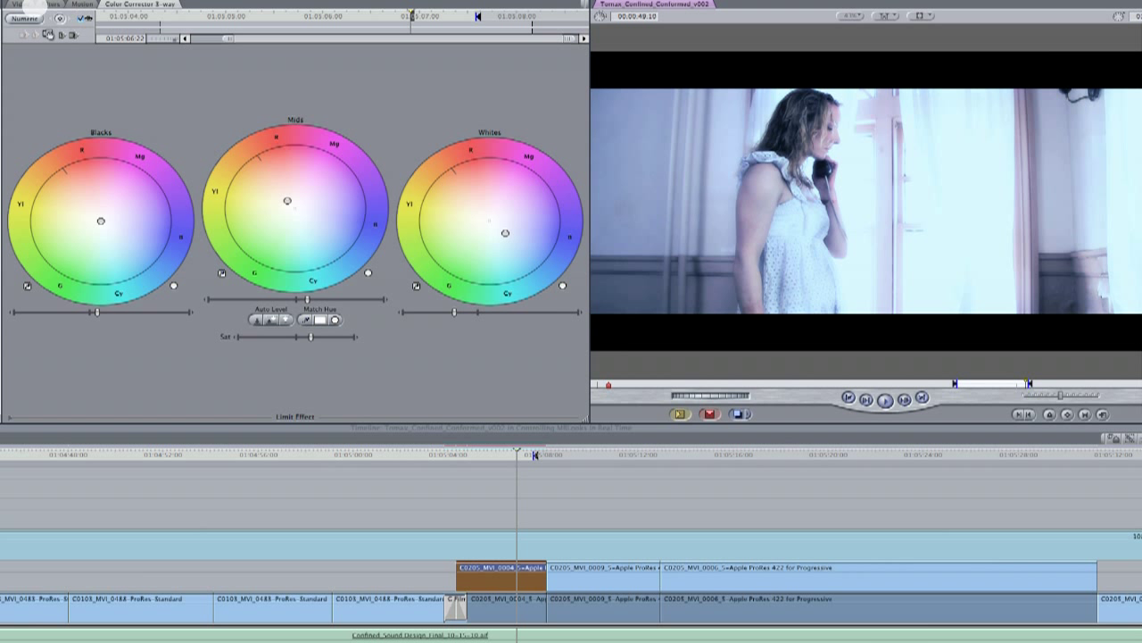
# In the Filters tab, step through Looks and Color Corrector 3-way, then select and disable Knoll Light Factory
pyautogui.click(45, 5)
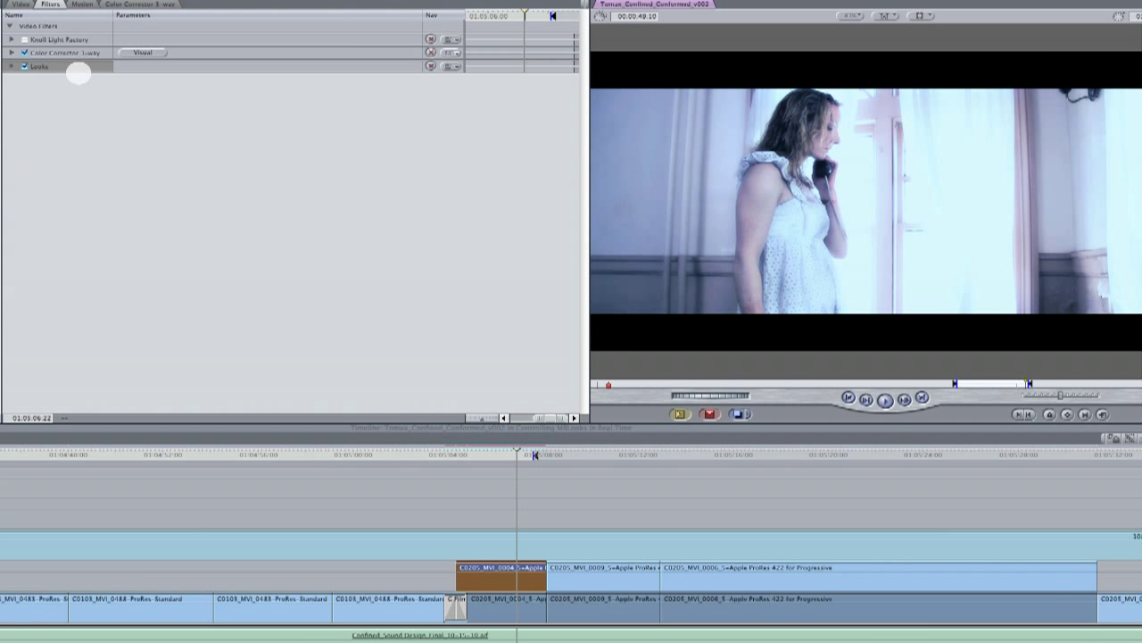
pyautogui.click(69, 66)
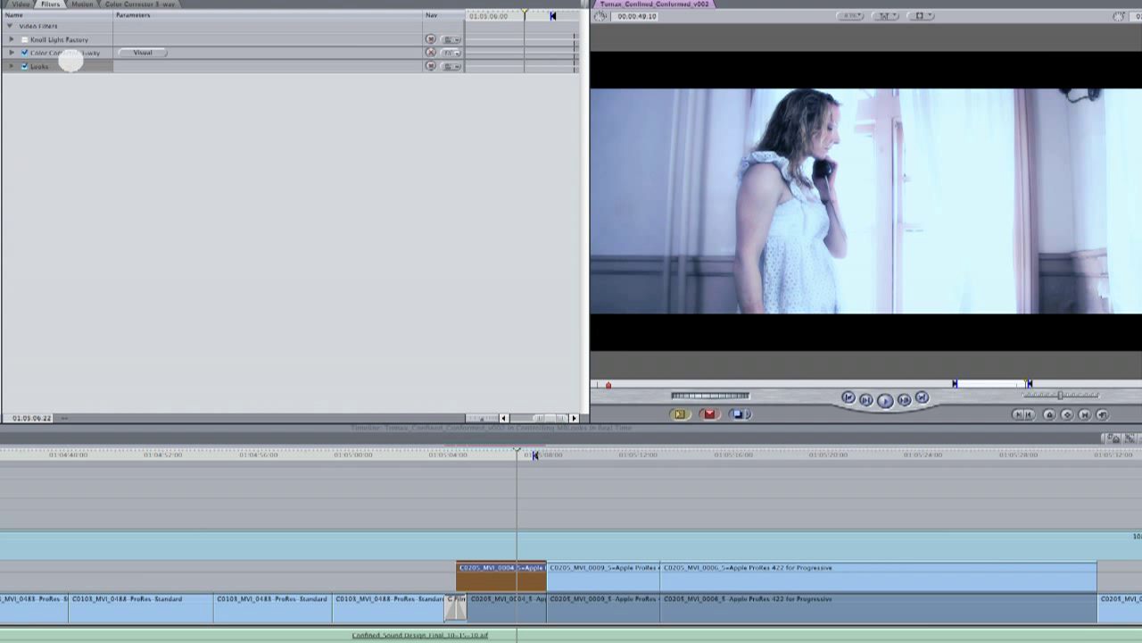
pyautogui.click(71, 51)
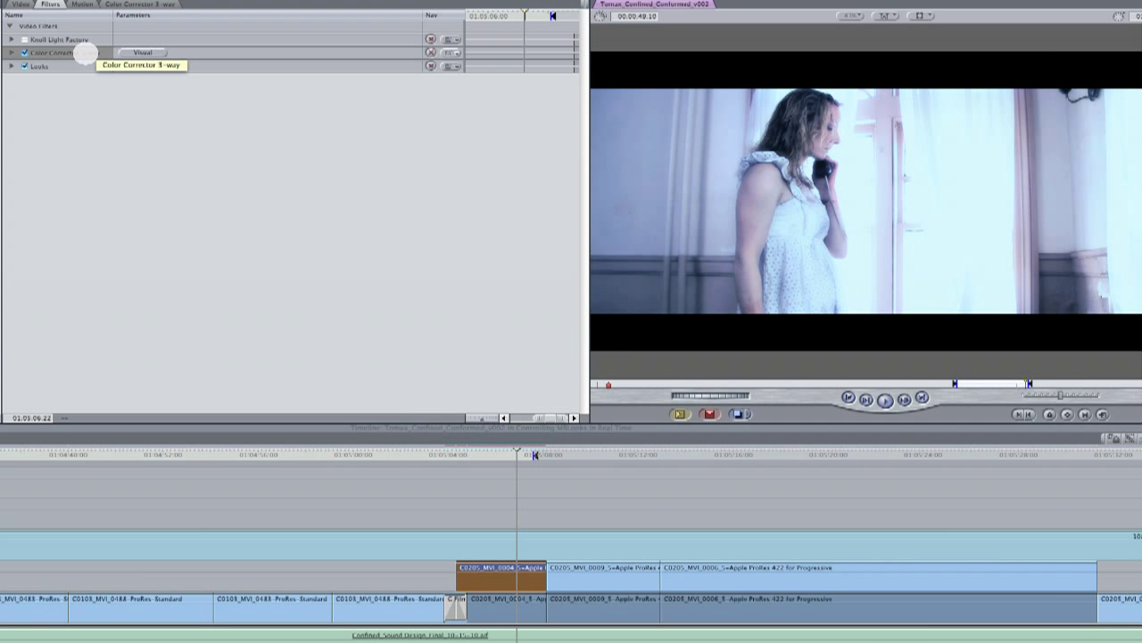
pyautogui.click(88, 134)
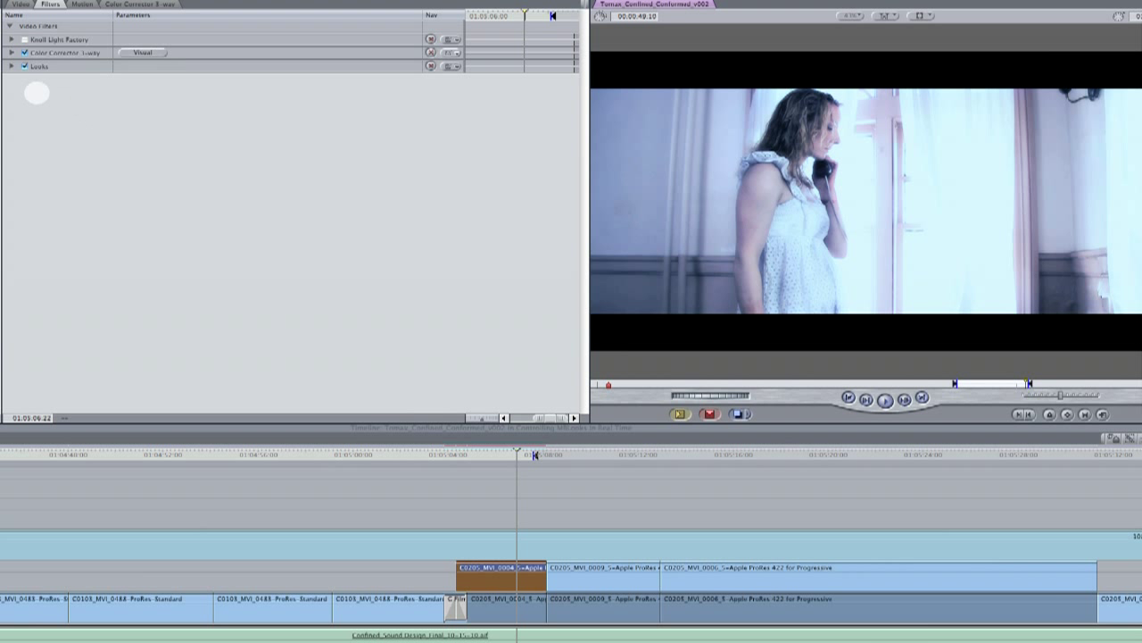
pyautogui.click(68, 41)
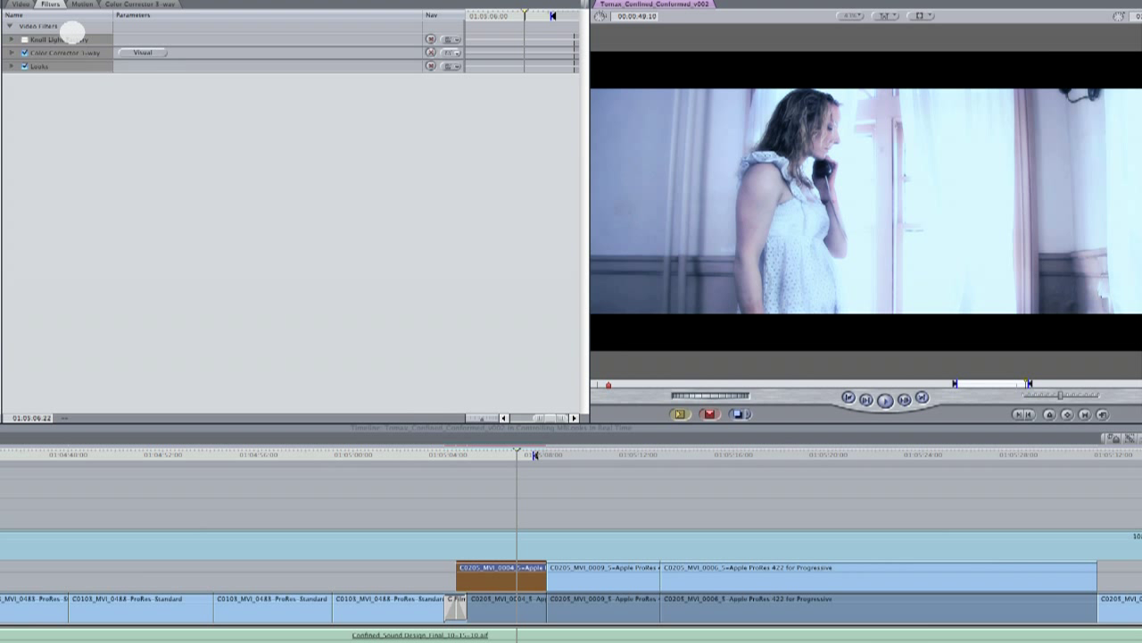
pyautogui.click(99, 158)
pyautogui.click(44, 41)
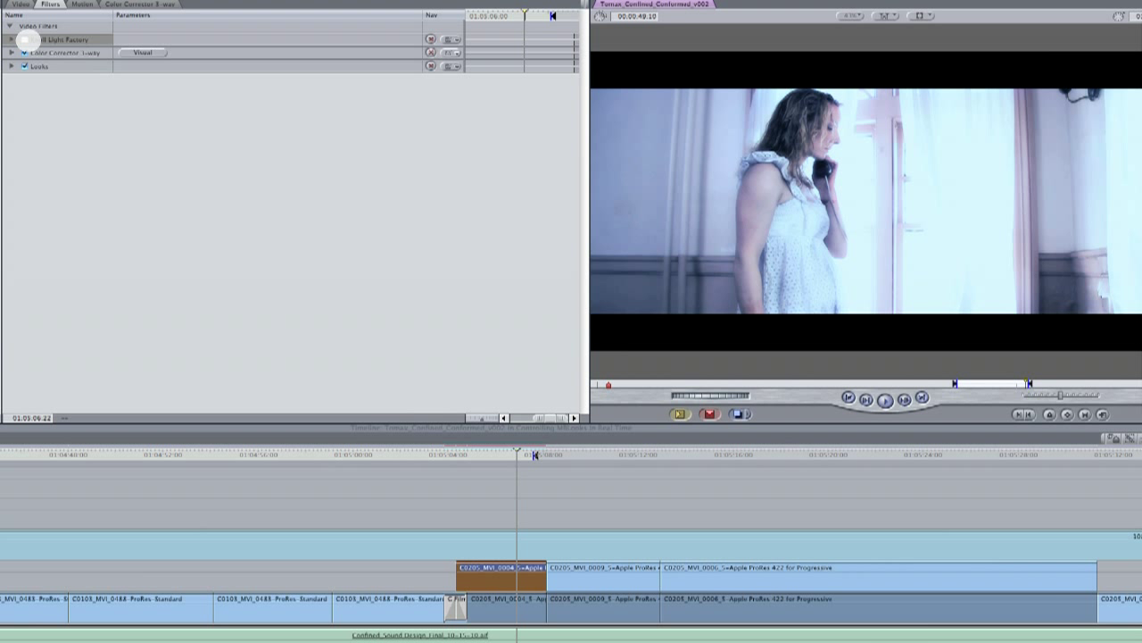
pyautogui.click(25, 40)
# Expand Knoll Light Factory's parameters and add the Knoll Light Factory EZ filter to the clip
pyautogui.click(11, 40)
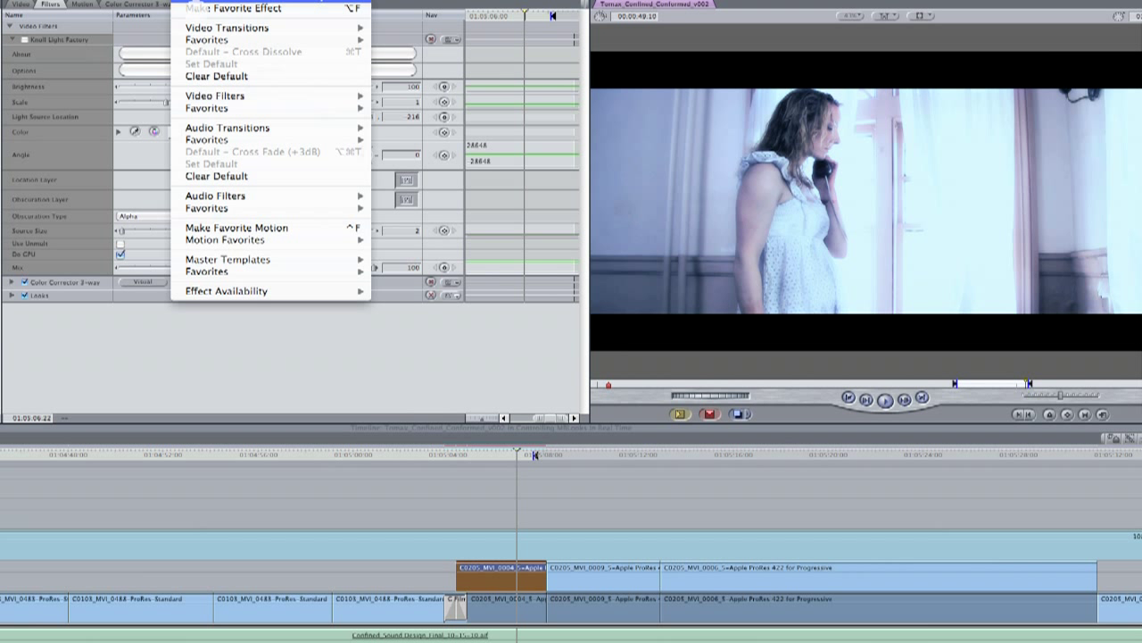
pyautogui.moveTo(207, 96)
pyautogui.moveTo(509, 497)
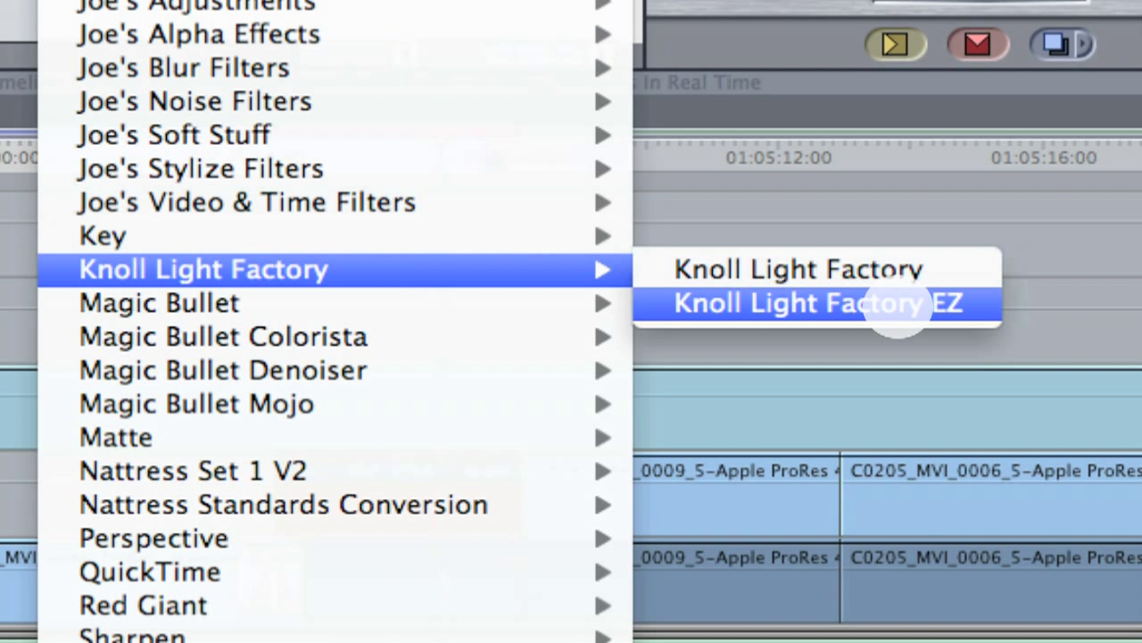
pyautogui.click(897, 305)
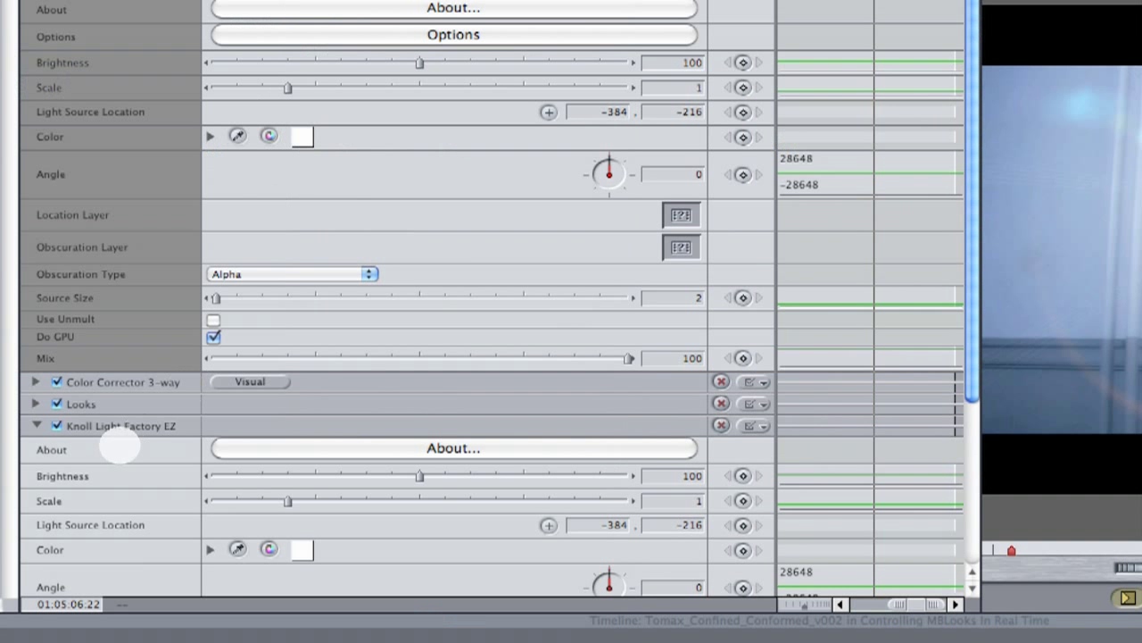
# Set the Knoll Light Factory EZ flare type to Warm Sunflare
pyautogui.scroll(-5, 143, 500)
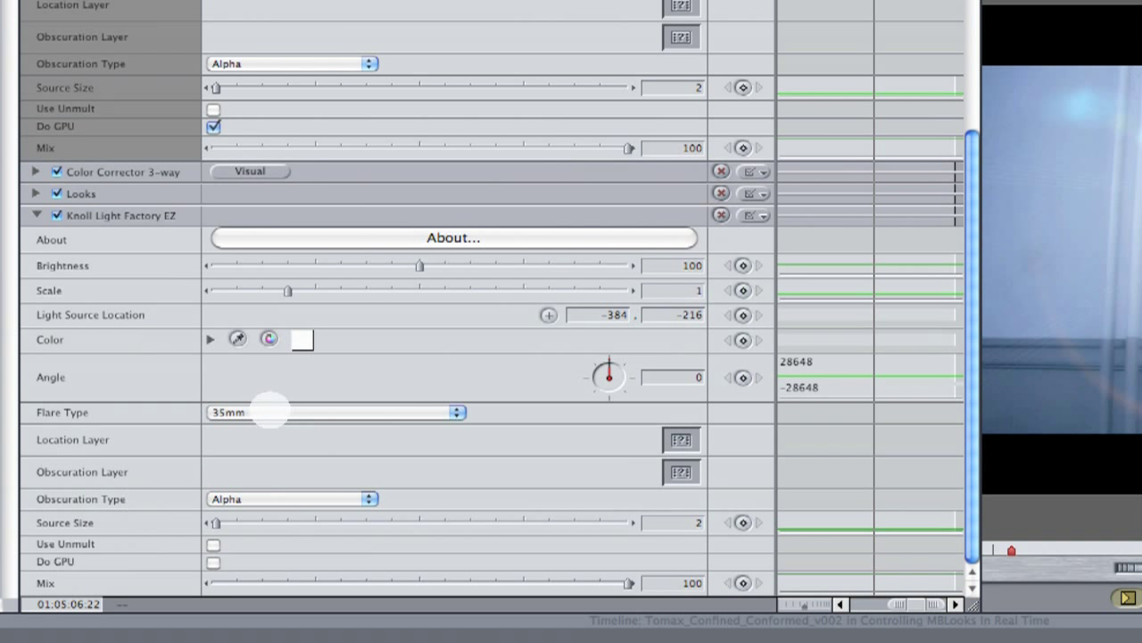
pyautogui.click(273, 416)
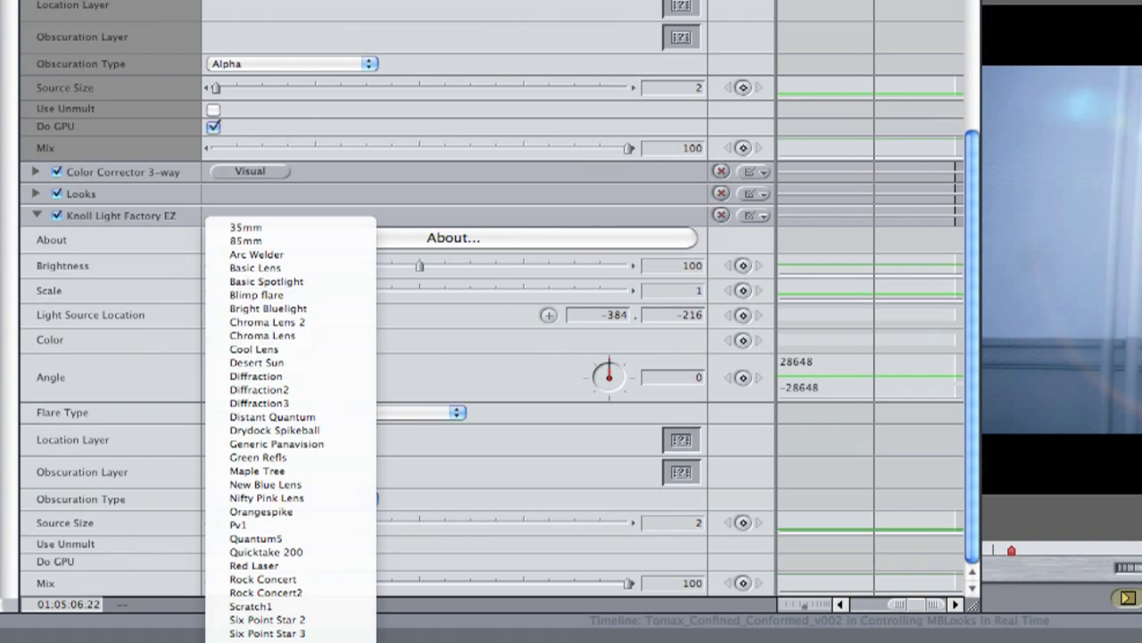
pyautogui.click(267, 639)
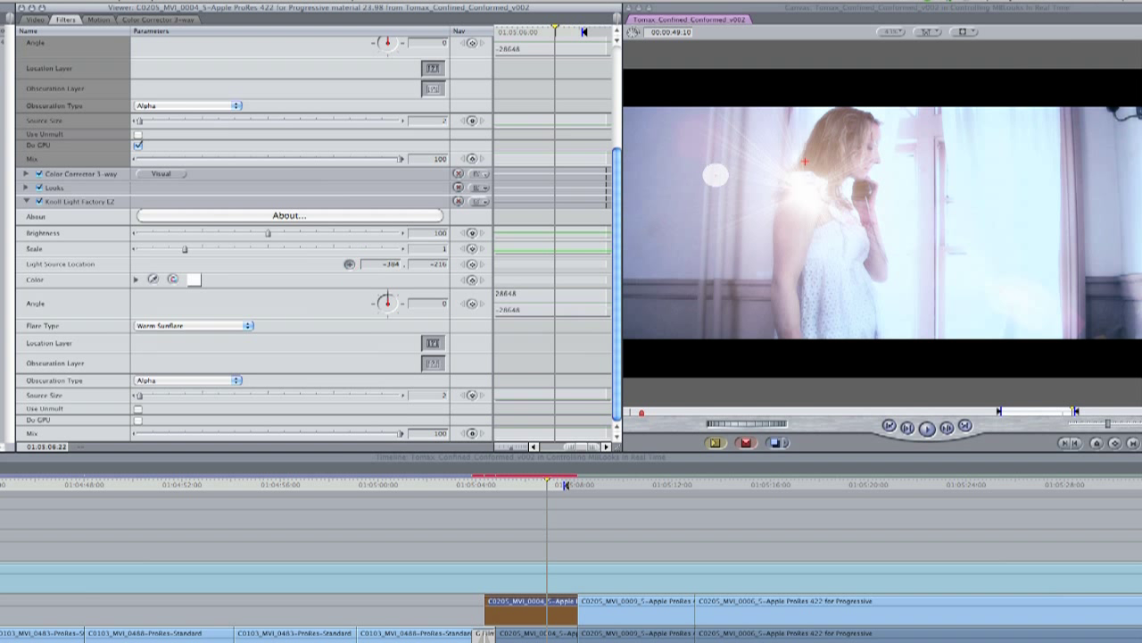
# Move the flare's light source left, switch it to Diffraction, then delete the Knoll Light Factory EZ filter
pyautogui.click(698, 158)
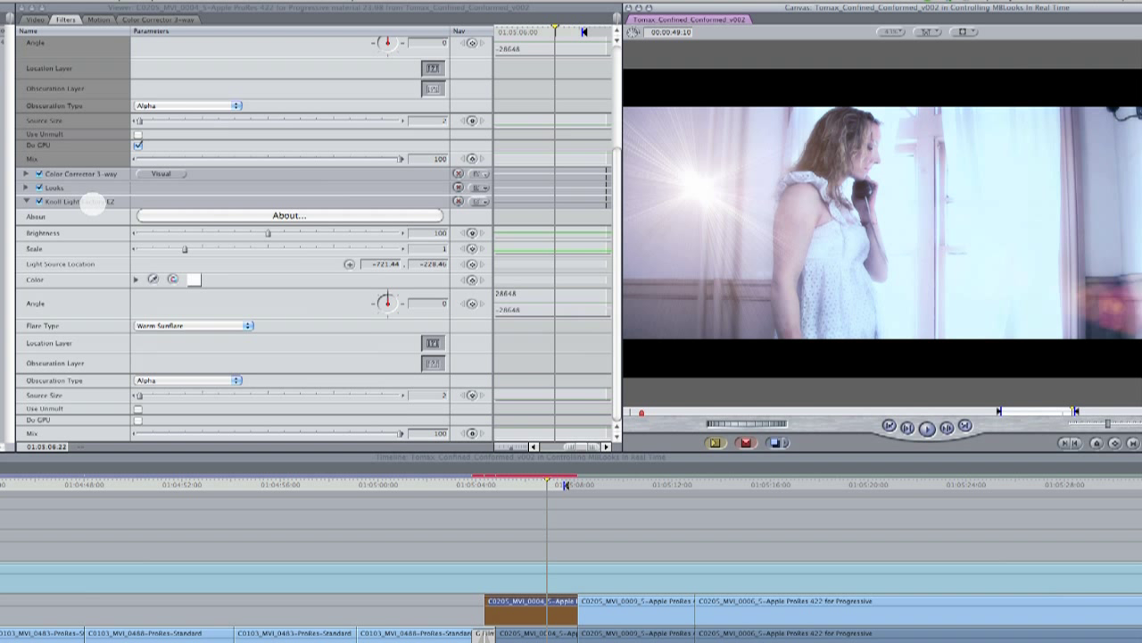
pyautogui.click(179, 324)
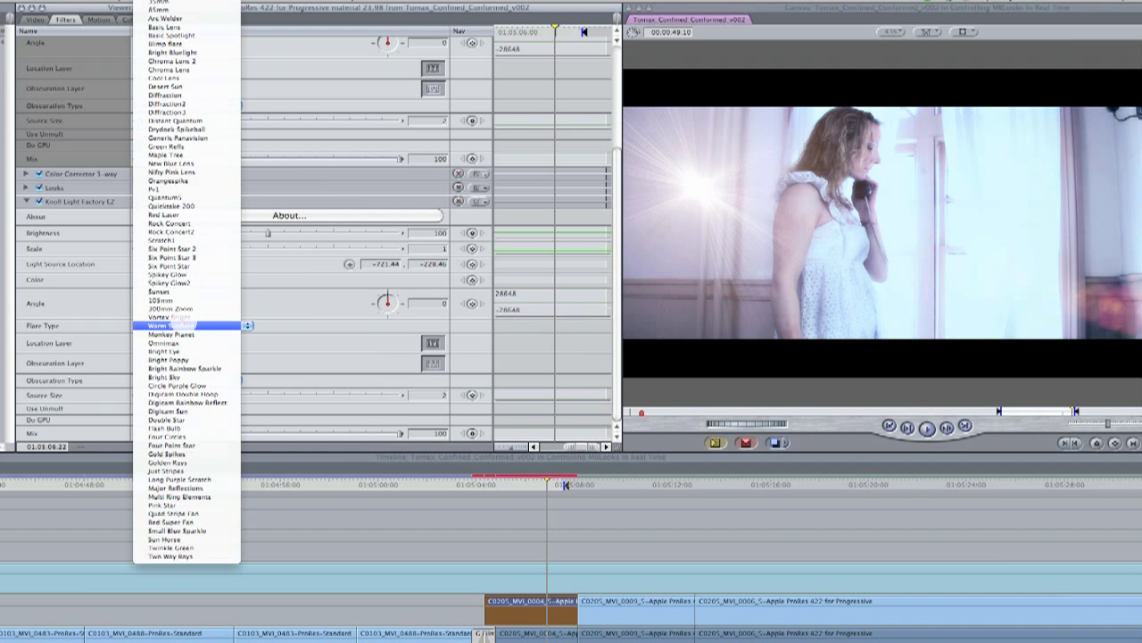
pyautogui.click(174, 148)
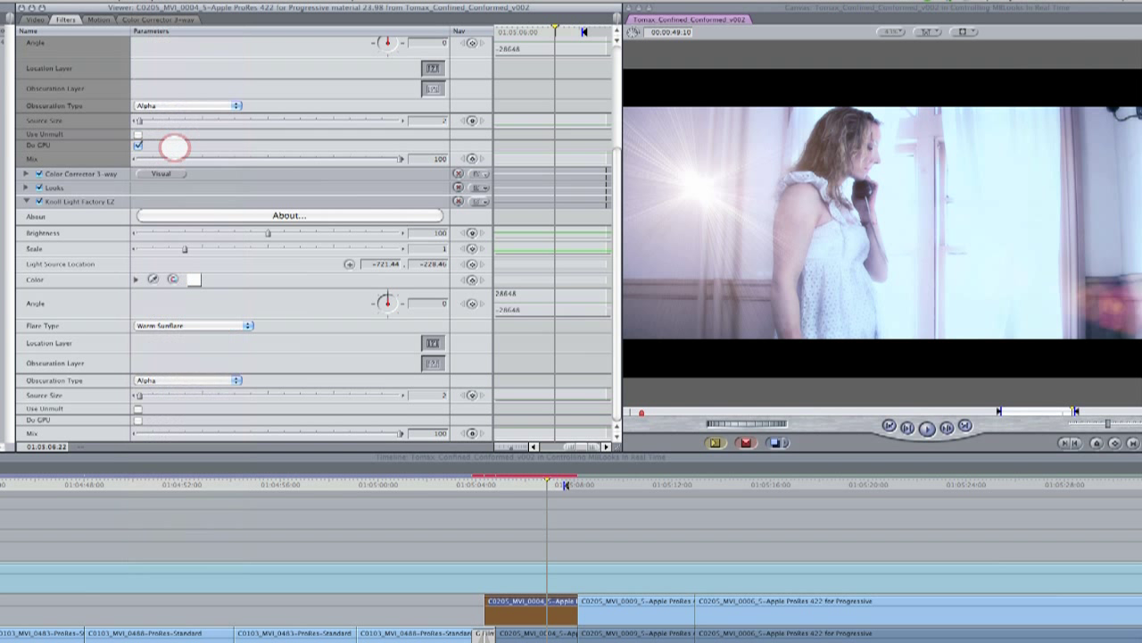
pyautogui.click(206, 325)
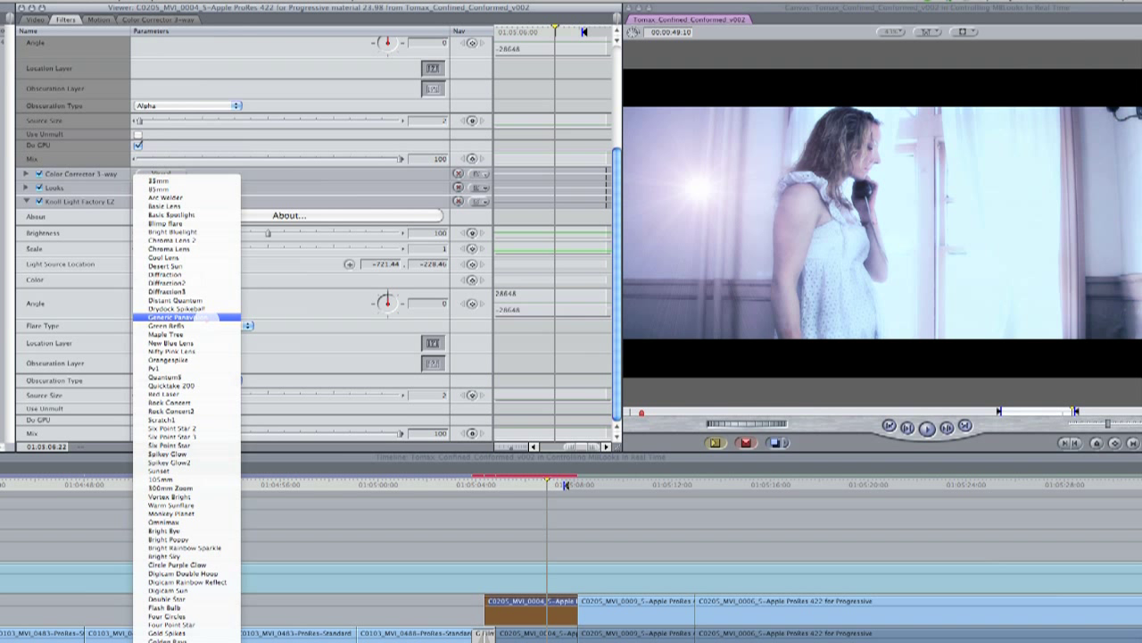
pyautogui.click(201, 274)
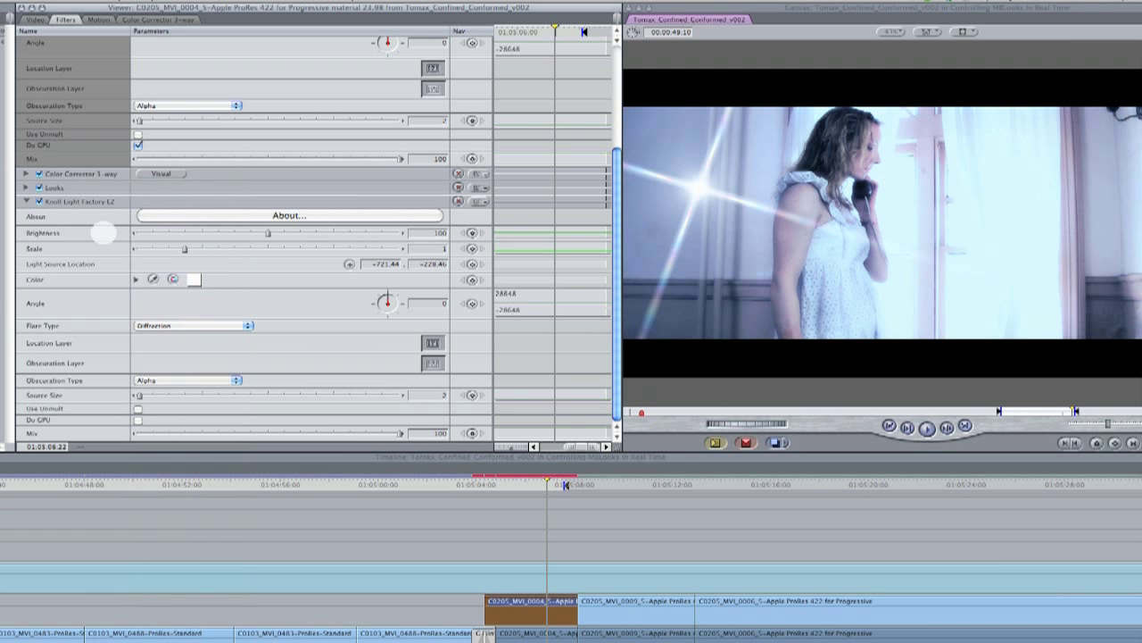
pyautogui.click(71, 201)
pyautogui.press('Delete')
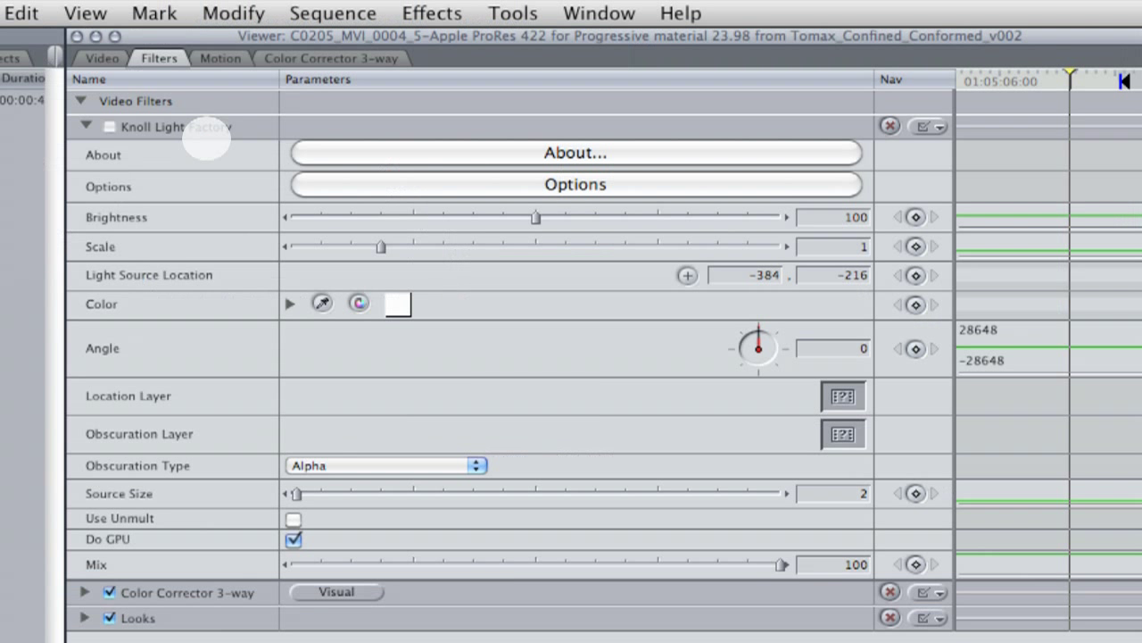
# Enable Knoll Light Factory and replace Ellipse and PolySpread with GlowBall, StarFilter, RandomFan and Disc elements
pyautogui.click(42, 55)
pyautogui.click(110, 127)
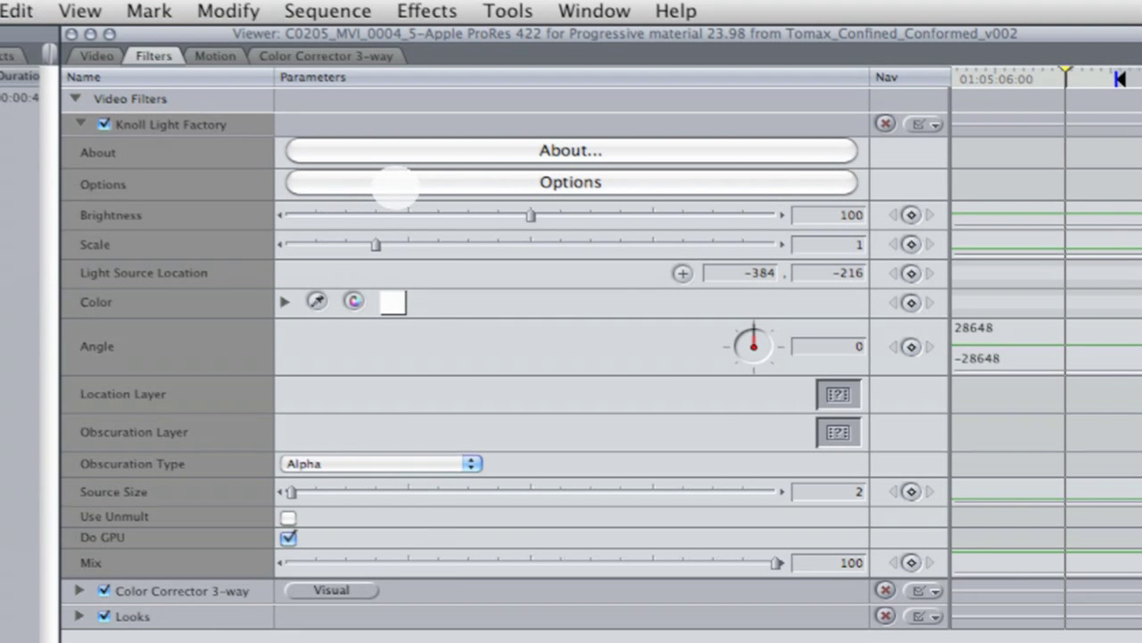
pyautogui.click(396, 184)
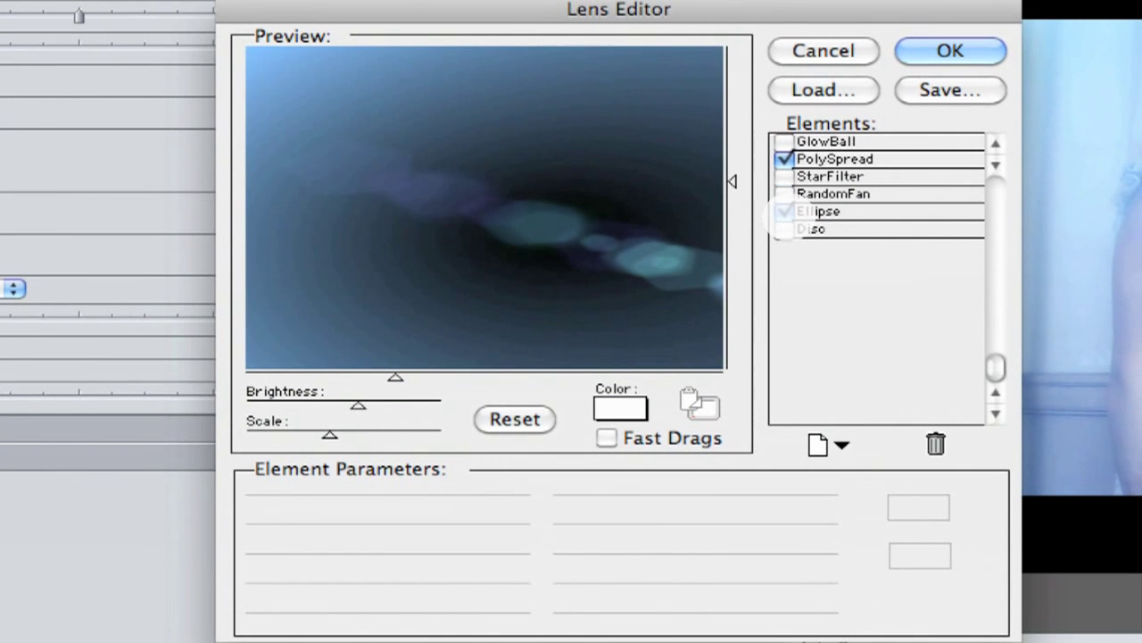
pyautogui.click(857, 244)
pyautogui.click(856, 193)
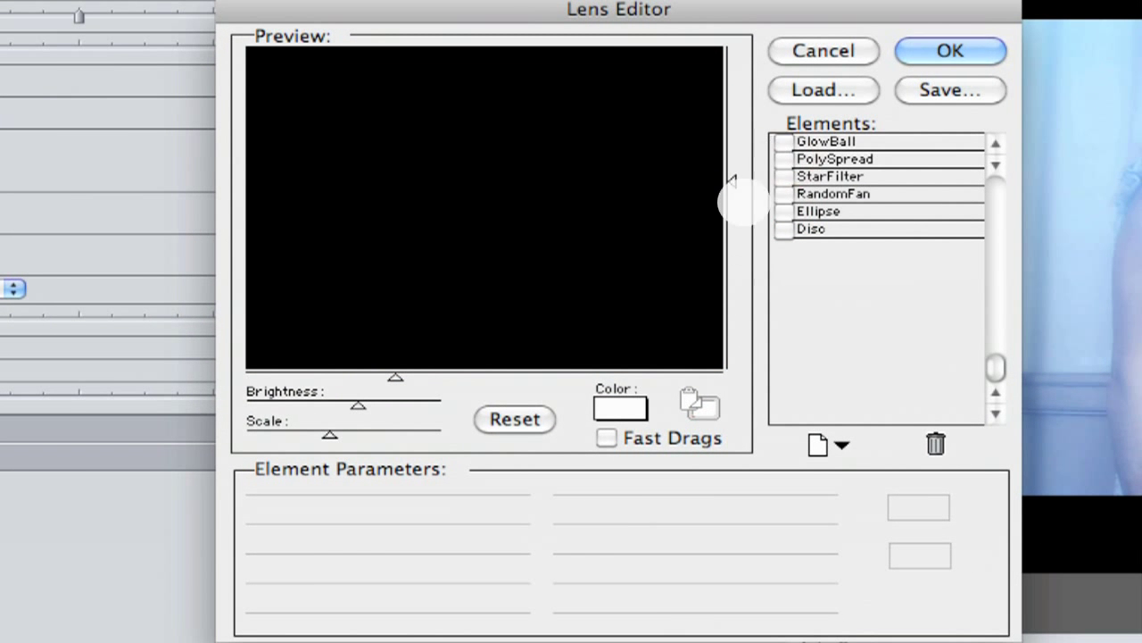
pyautogui.click(784, 142)
pyautogui.click(784, 177)
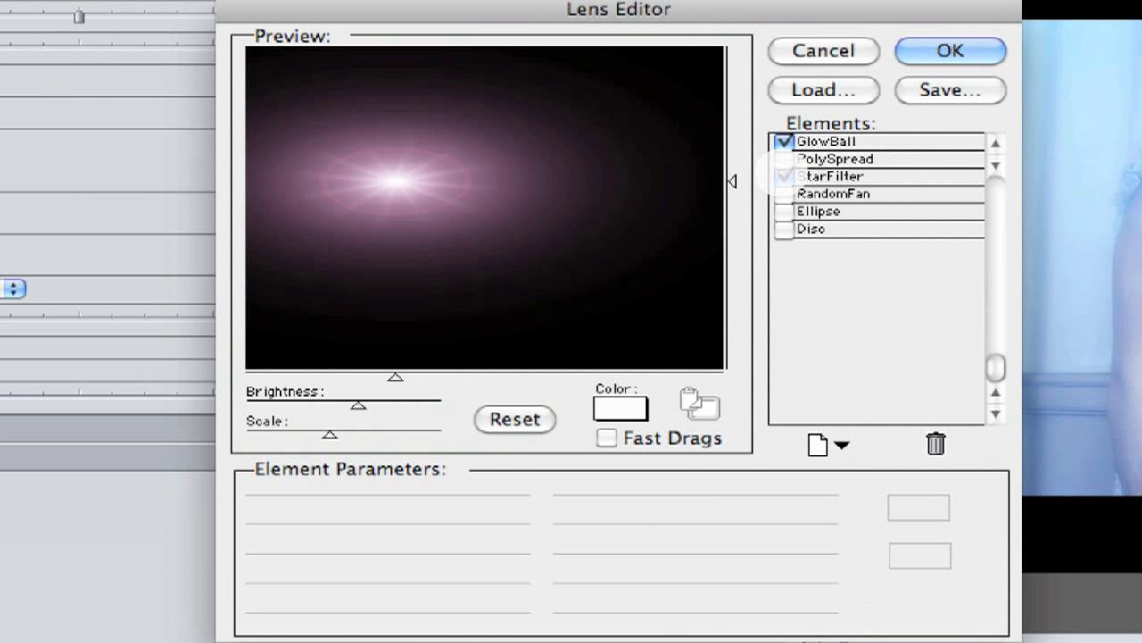
pyautogui.click(784, 194)
pyautogui.click(784, 229)
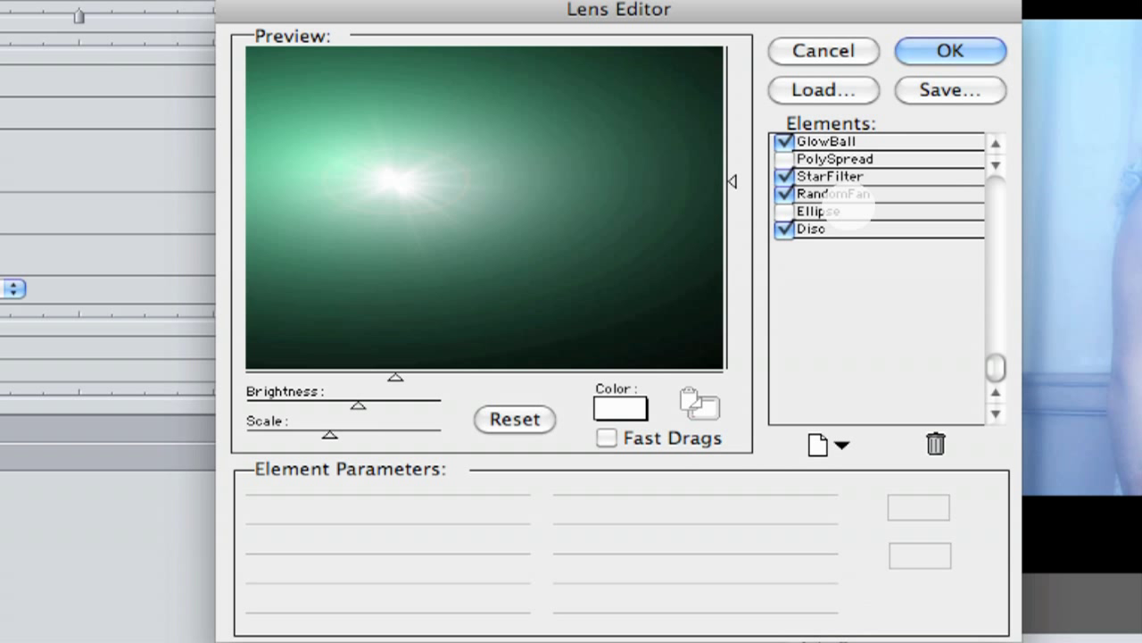
# Raise RandomFan to 39 rays, dim it, rotate its rays and shift it along the flare axis
pyautogui.click(852, 194)
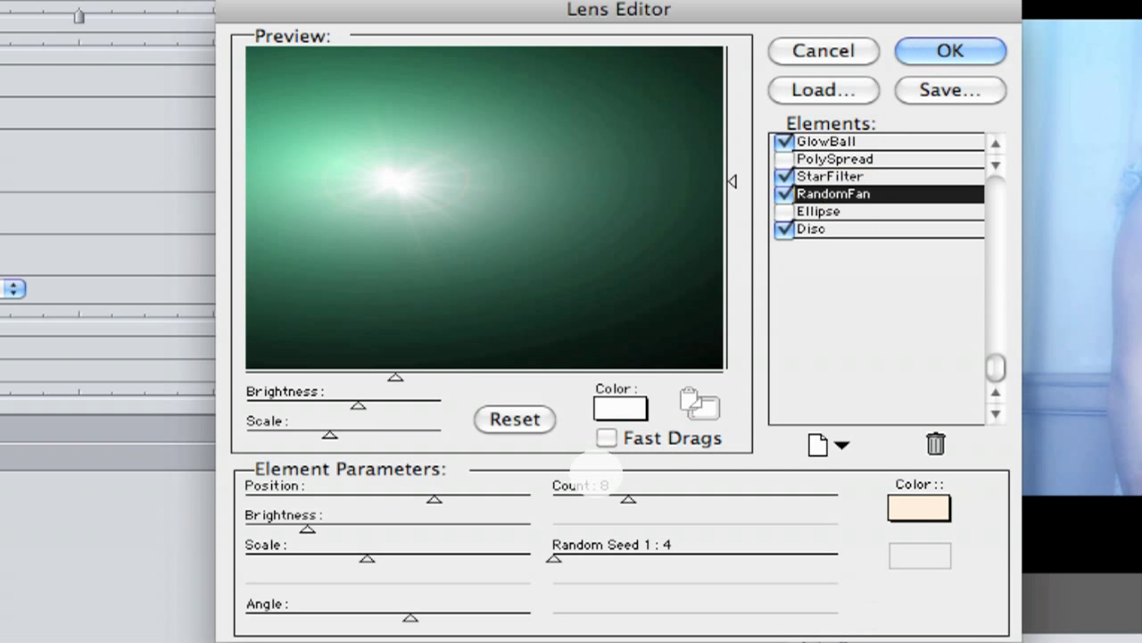
pyautogui.moveTo(629, 498); pyautogui.dragTo(721, 498)
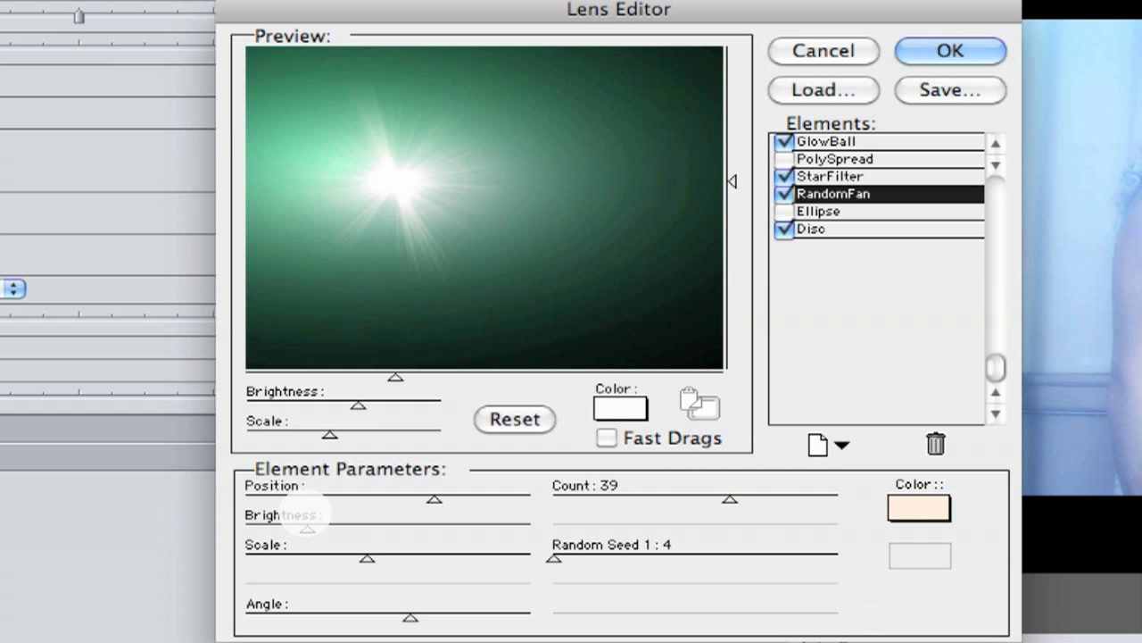
pyautogui.click(303, 515)
pyautogui.click(553, 214)
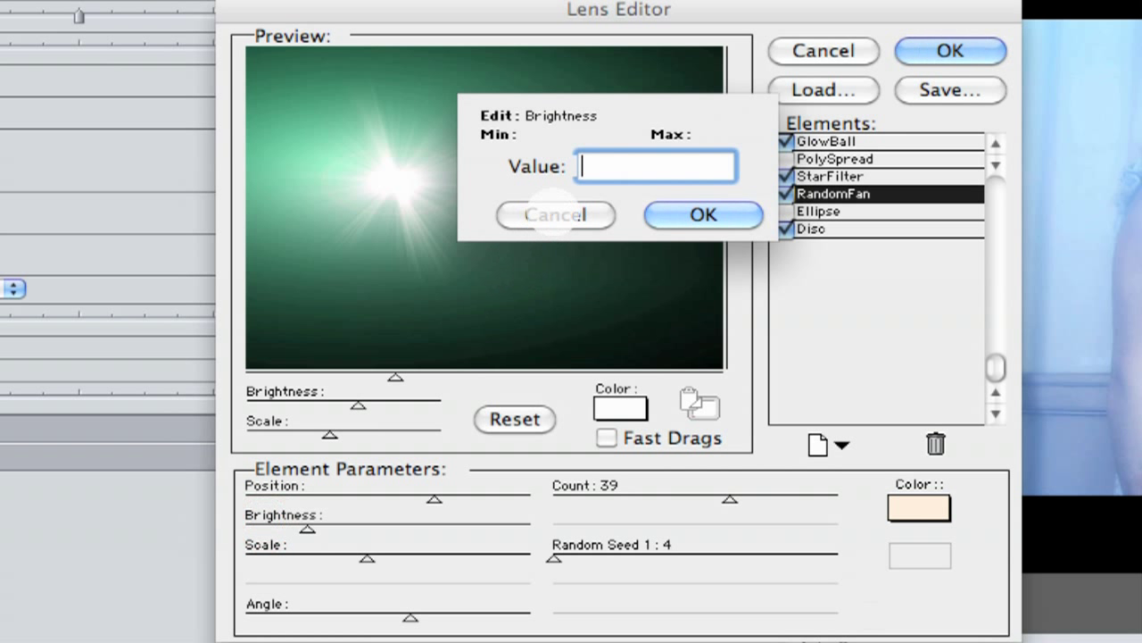
pyautogui.moveTo(307, 529)
pyautogui.mouseDown()
pyautogui.moveTo(287, 528)
pyautogui.moveTo(406, 528)
pyautogui.moveTo(291, 528)
pyautogui.mouseUp()
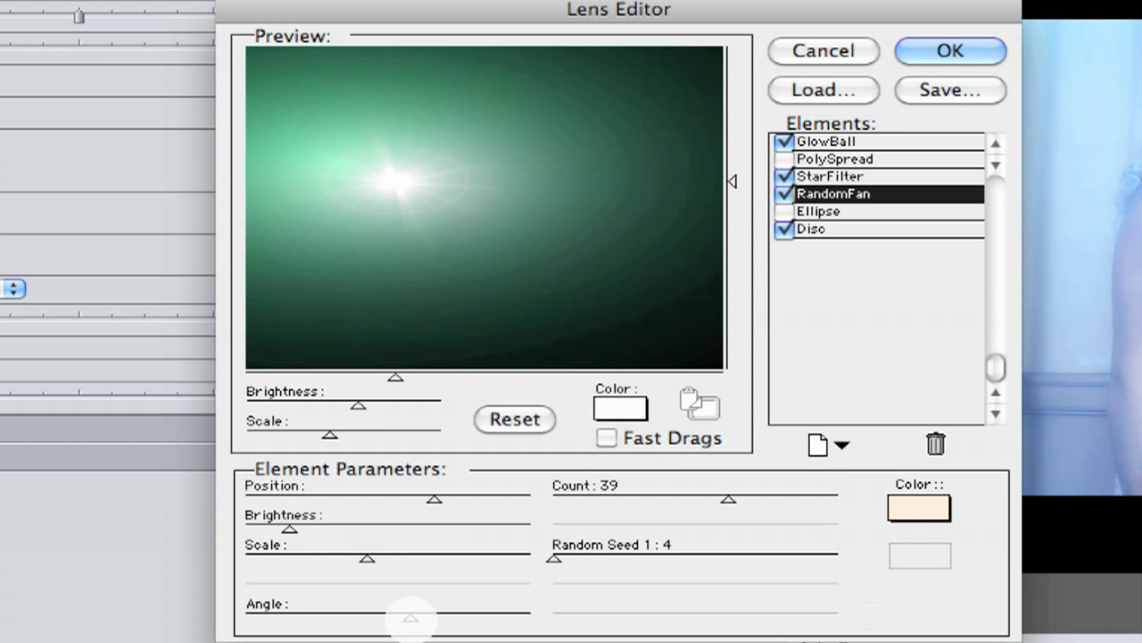
pyautogui.click(408, 616)
pyautogui.moveTo(409, 616); pyautogui.dragTo(291, 605)
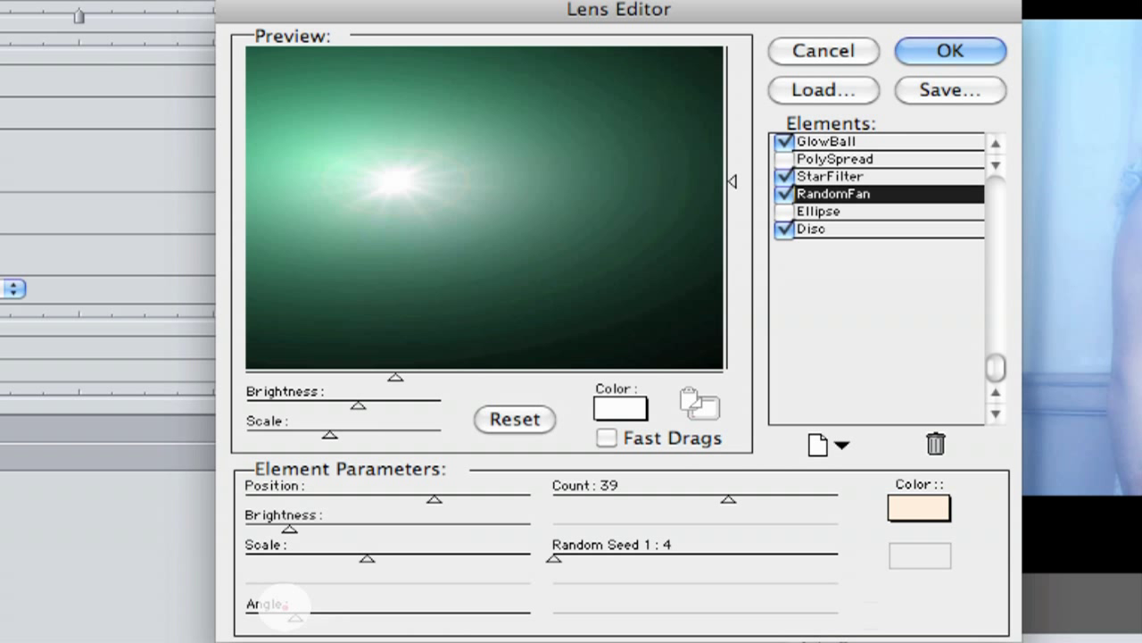
pyautogui.moveTo(434, 498); pyautogui.dragTo(401, 486)
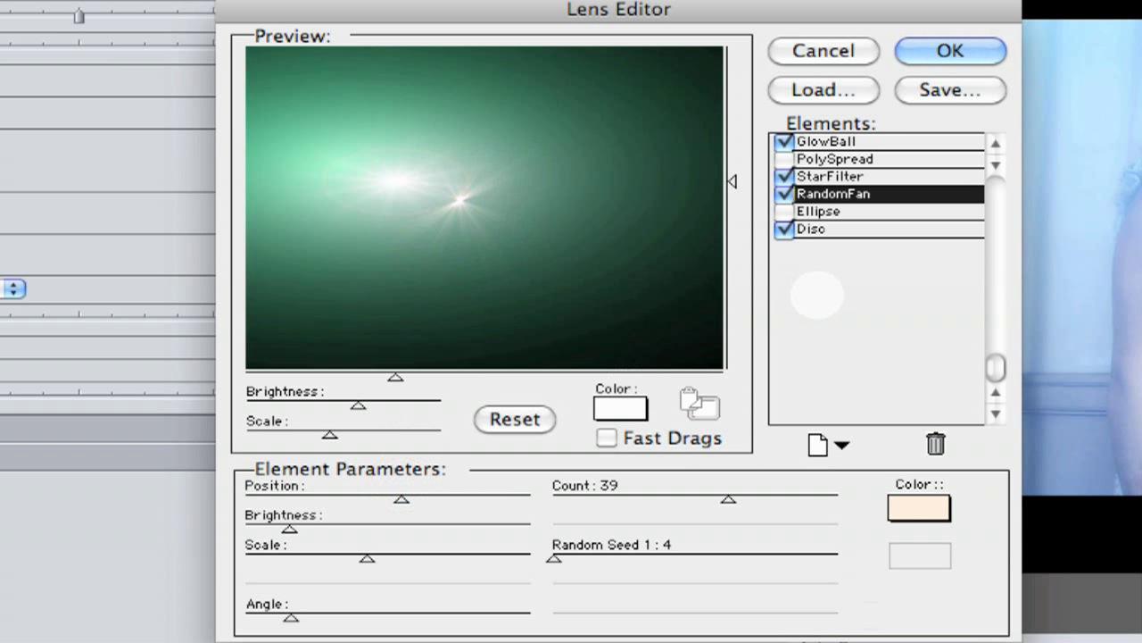
# Make the Disc lavender, turn off StarFilter and GlowBall, and apply the custom lens
pyautogui.click(832, 176)
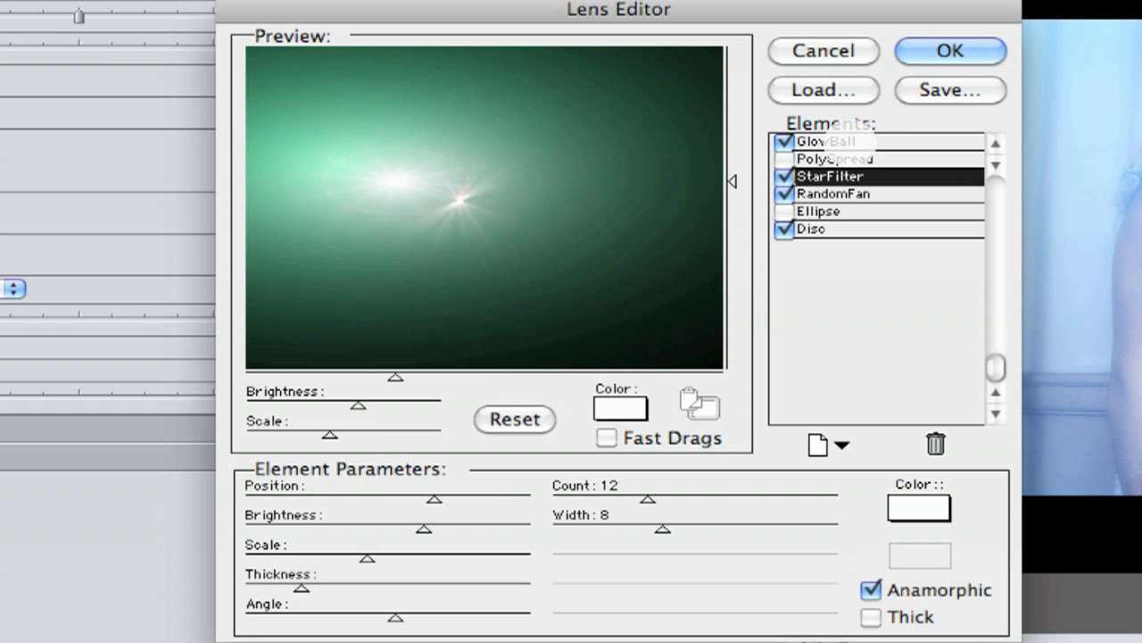
pyautogui.click(836, 141)
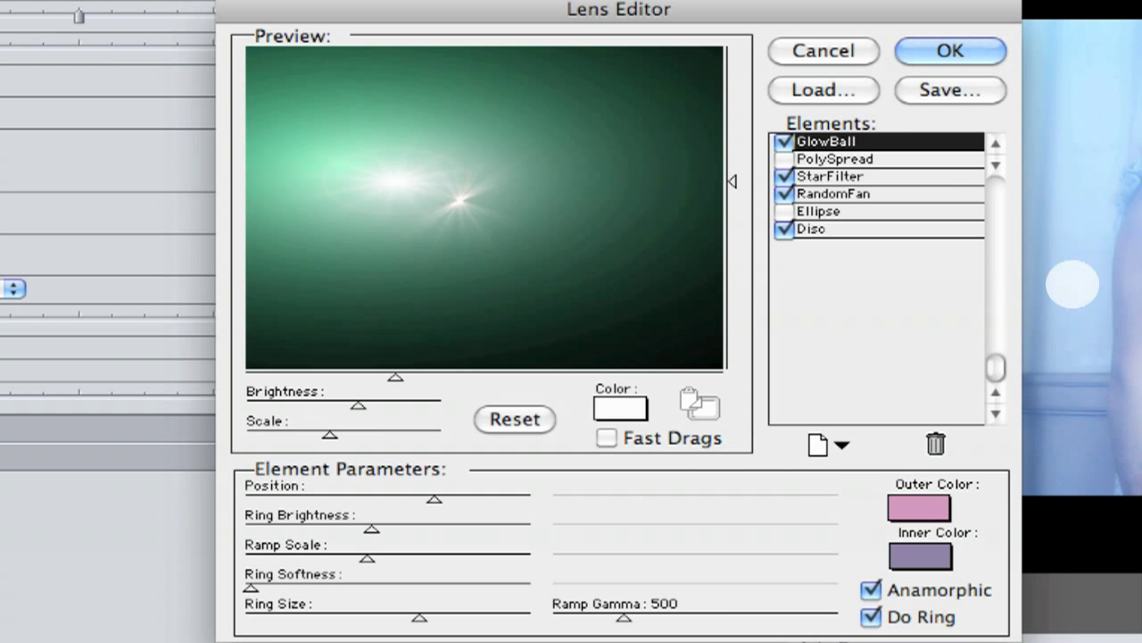
pyautogui.click(887, 230)
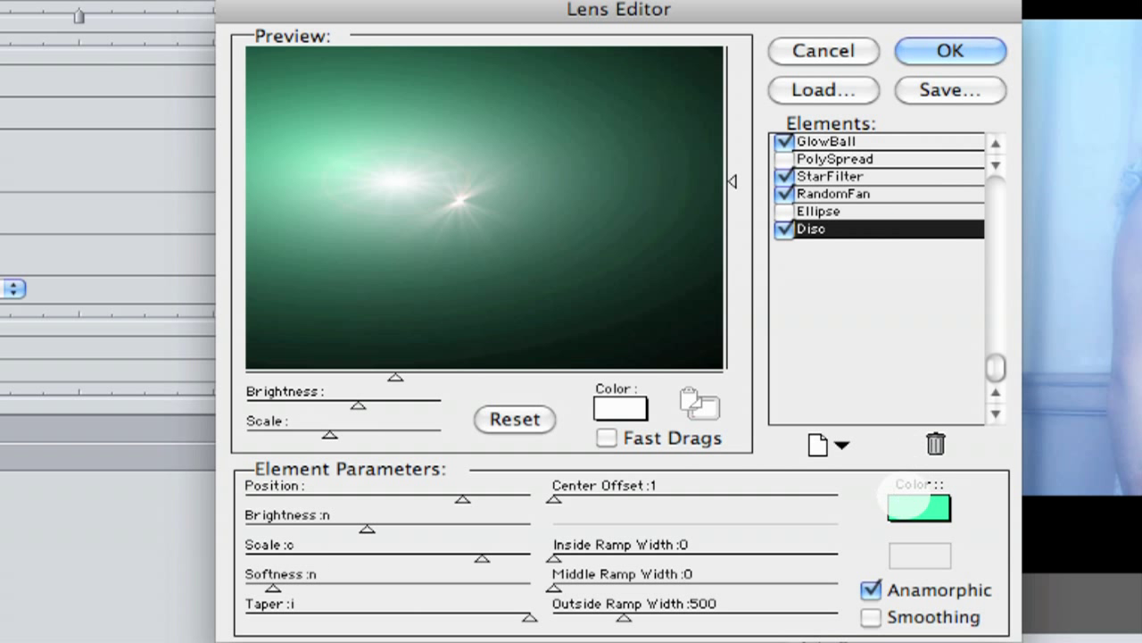
pyautogui.click(909, 504)
pyautogui.moveTo(536, 322)
pyautogui.mouseDown()
pyautogui.moveTo(546, 379)
pyautogui.moveTo(579, 383)
pyautogui.mouseUp()
pyautogui.click(703, 573)
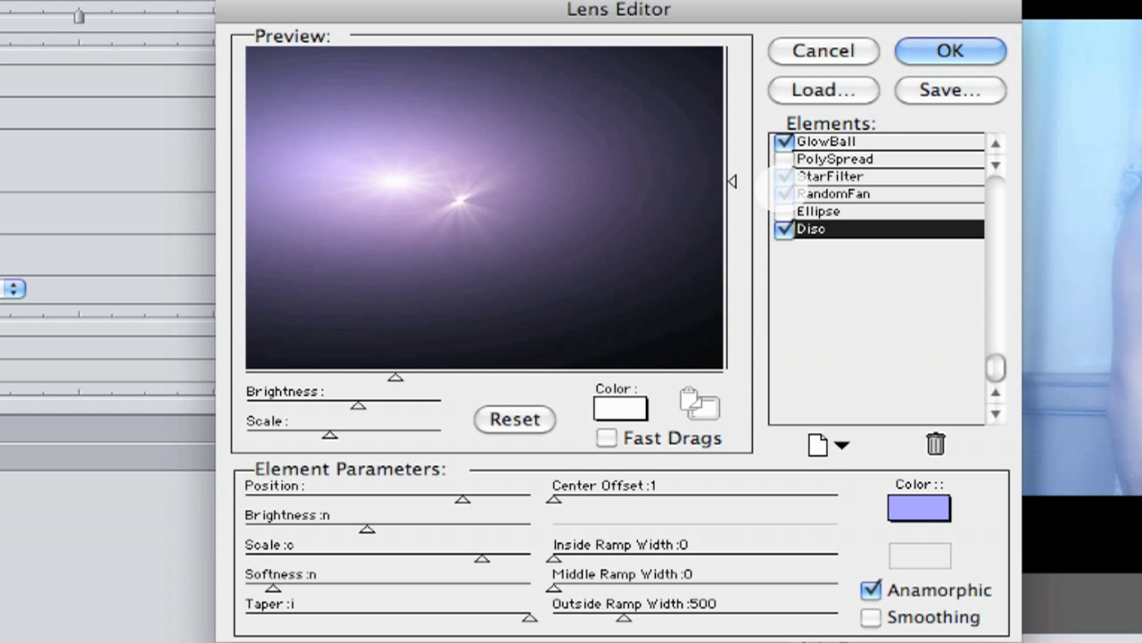
pyautogui.click(784, 176)
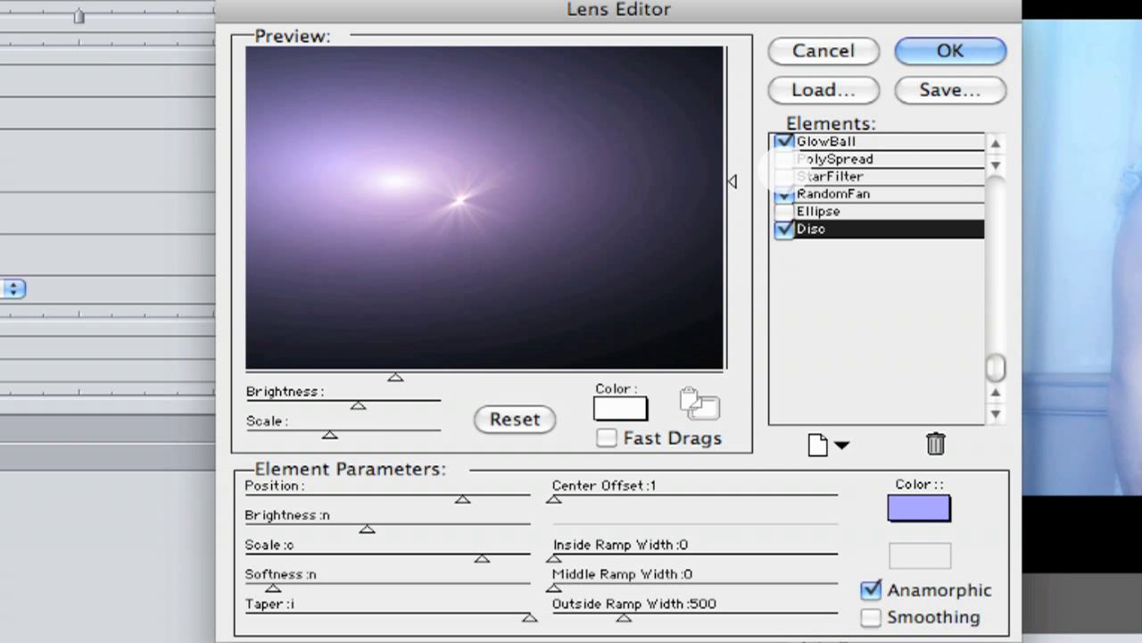
pyautogui.click(784, 141)
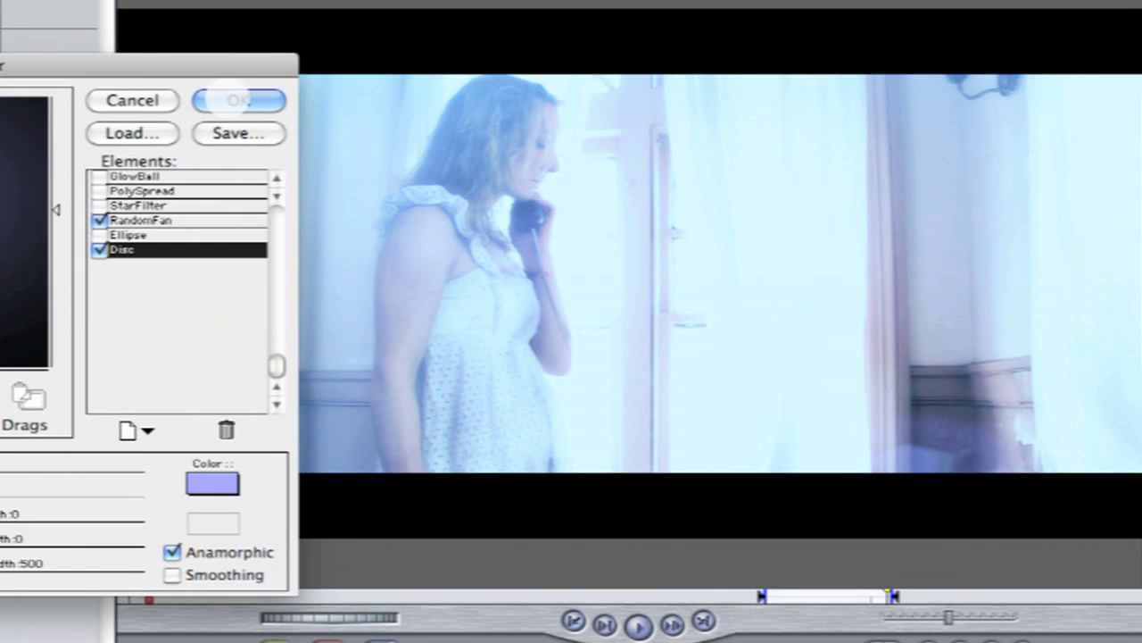
pyautogui.click(366, 91)
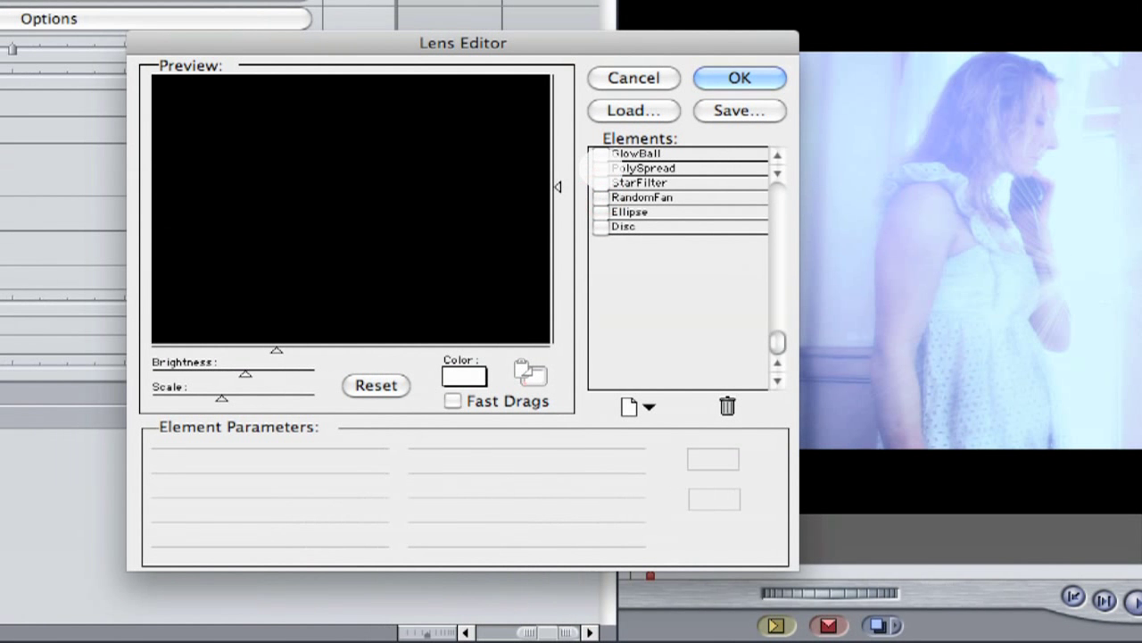
# Turn on the PolySpread and Ellipse elements in the Lens Editor and apply the lens
pyautogui.click(198, 186)
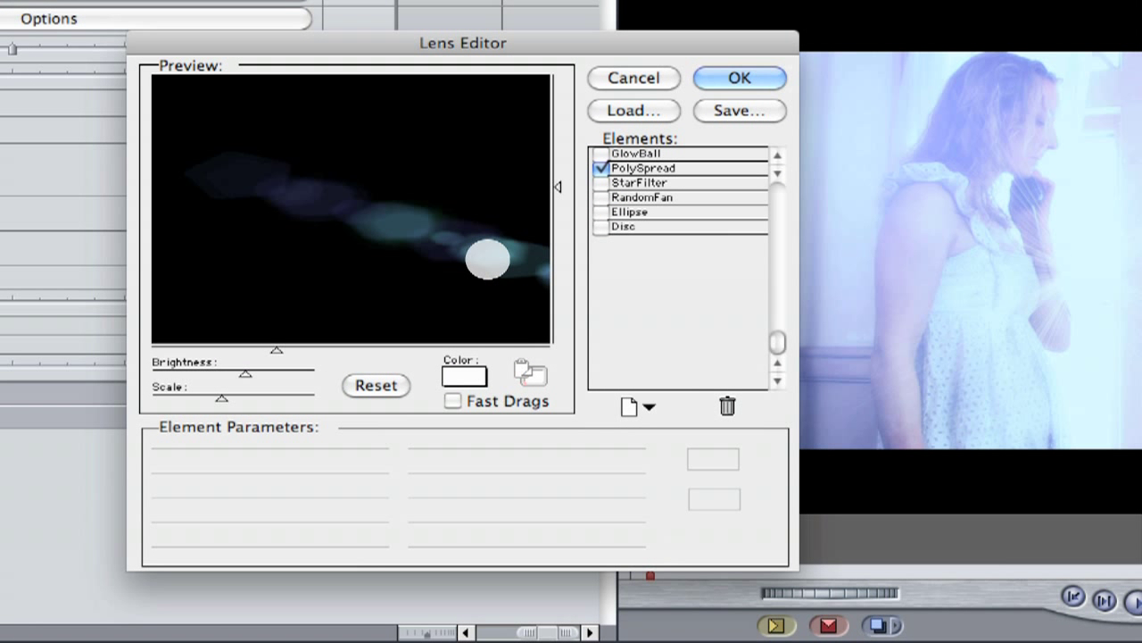
pyautogui.click(603, 212)
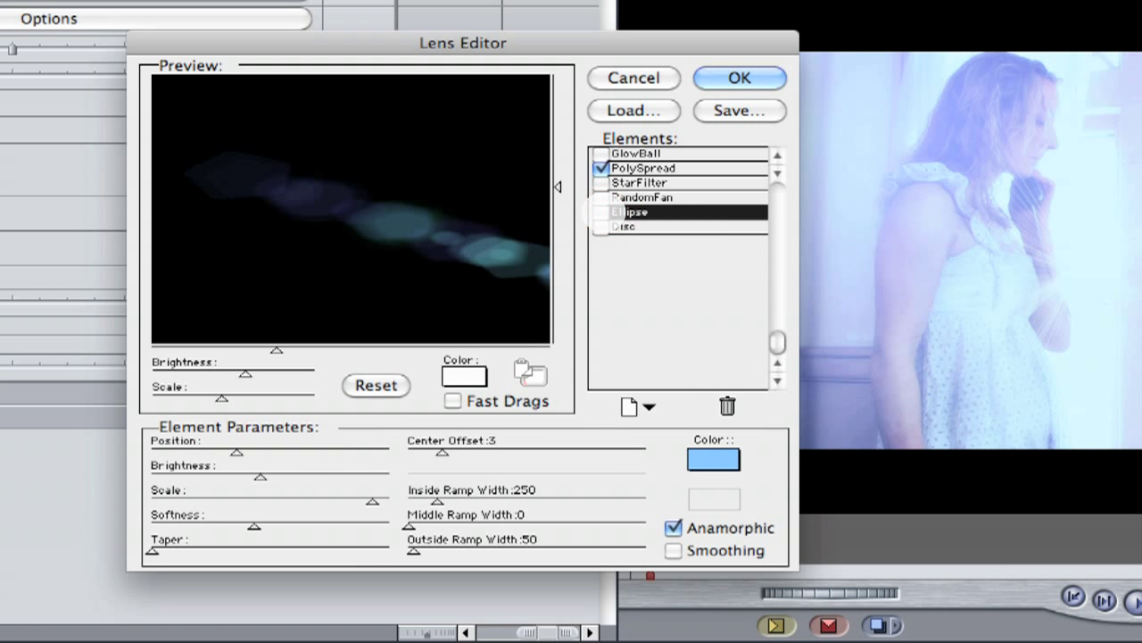
pyautogui.click(601, 212)
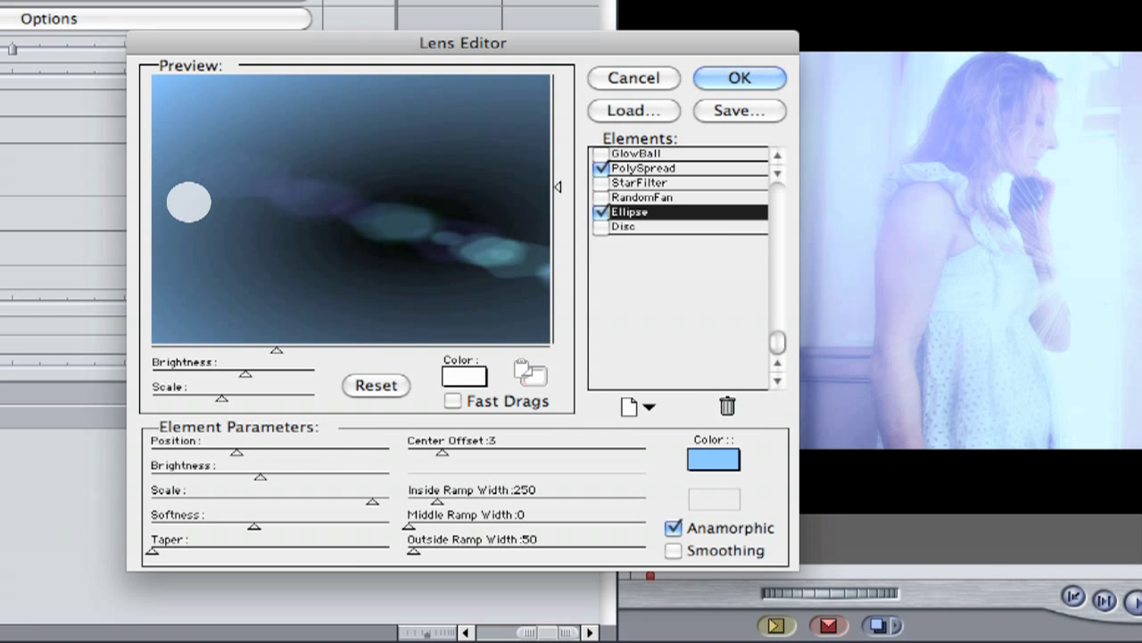
pyautogui.click(727, 78)
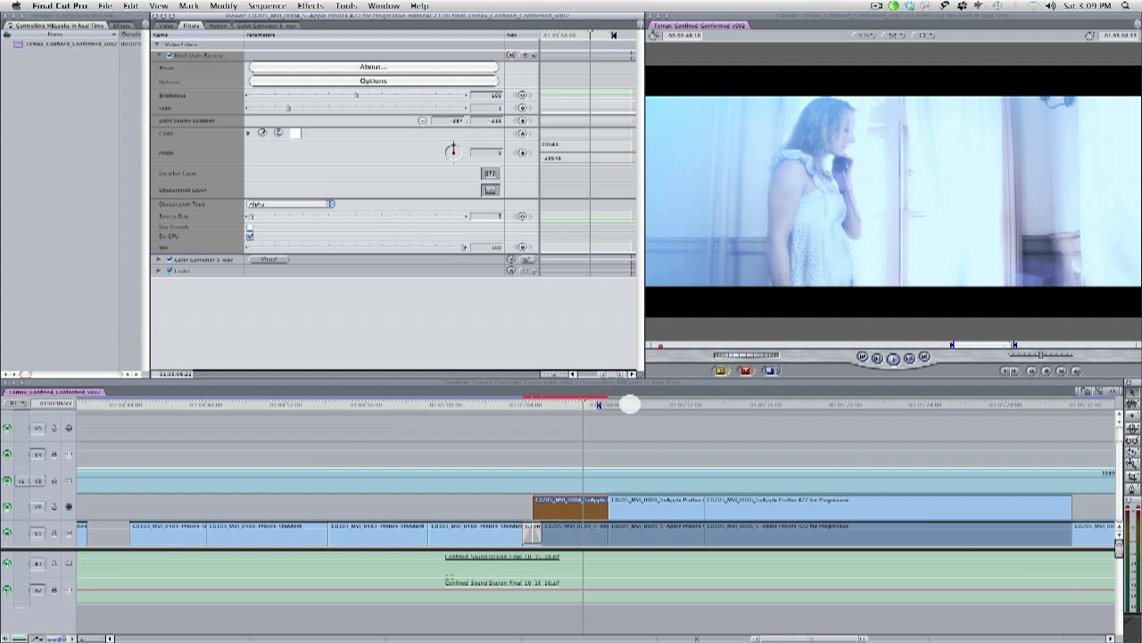
# Open the hand-dialling clip on V2, then scrub across the cut to the woman shot
pyautogui.click(642, 404)
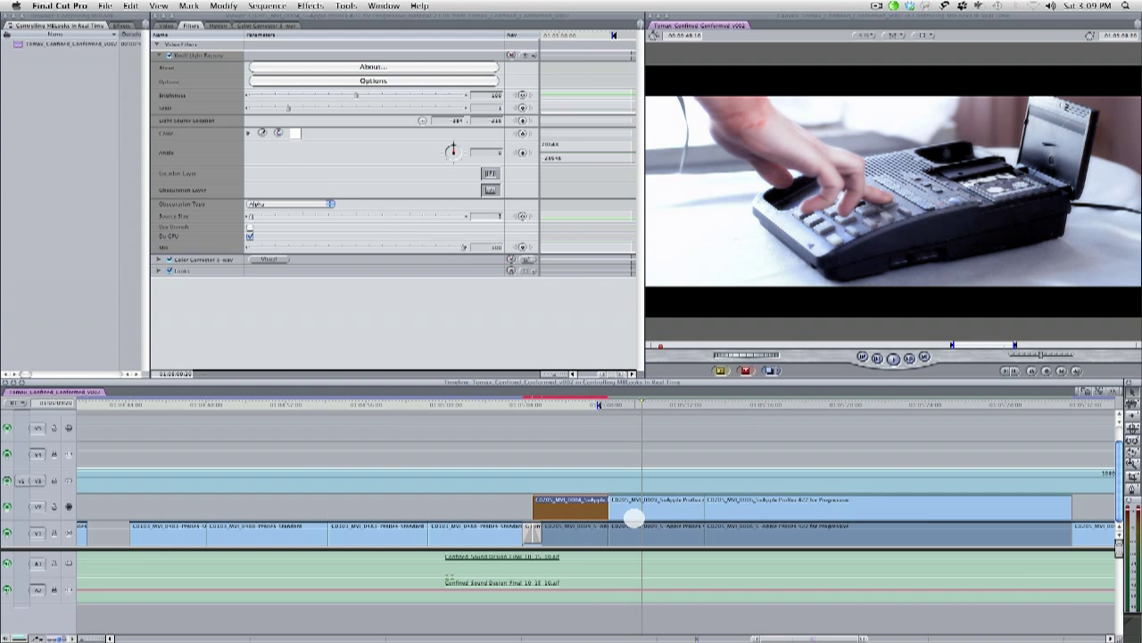
pyautogui.click(633, 515)
pyautogui.doubleClick(632, 515)
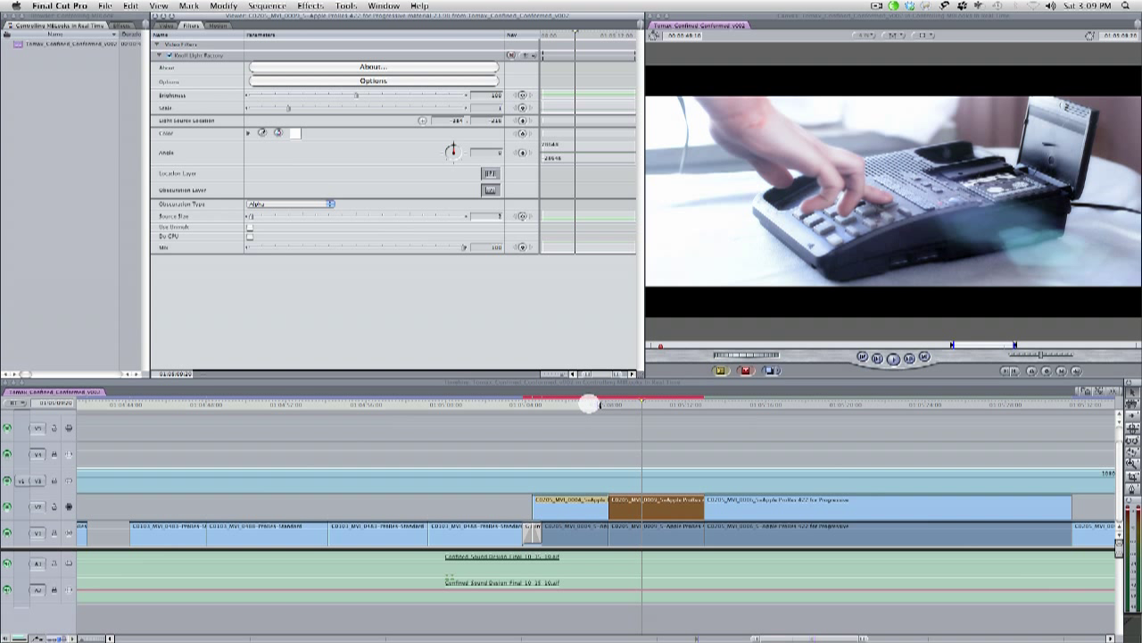
pyautogui.click(589, 403)
pyautogui.moveTo(595, 404); pyautogui.dragTo(622, 403)
# Copy the woman clip's Color Corrector 3-way and Looks filters onto the dialling clip
pyautogui.click(593, 500)
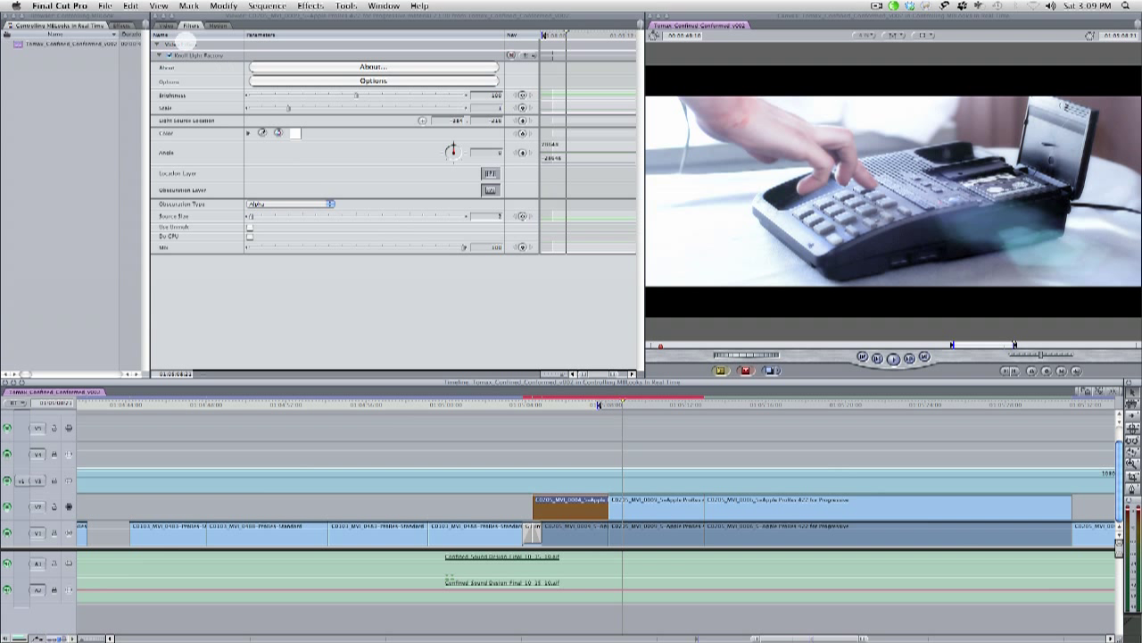
pyautogui.press('Return')
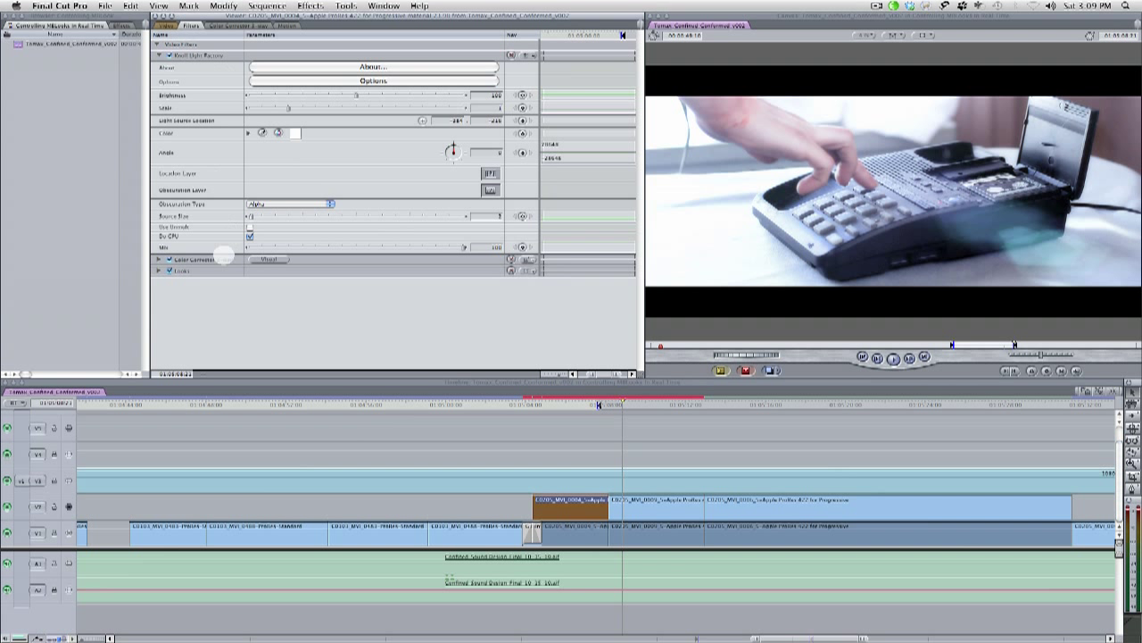
pyautogui.click(219, 269)
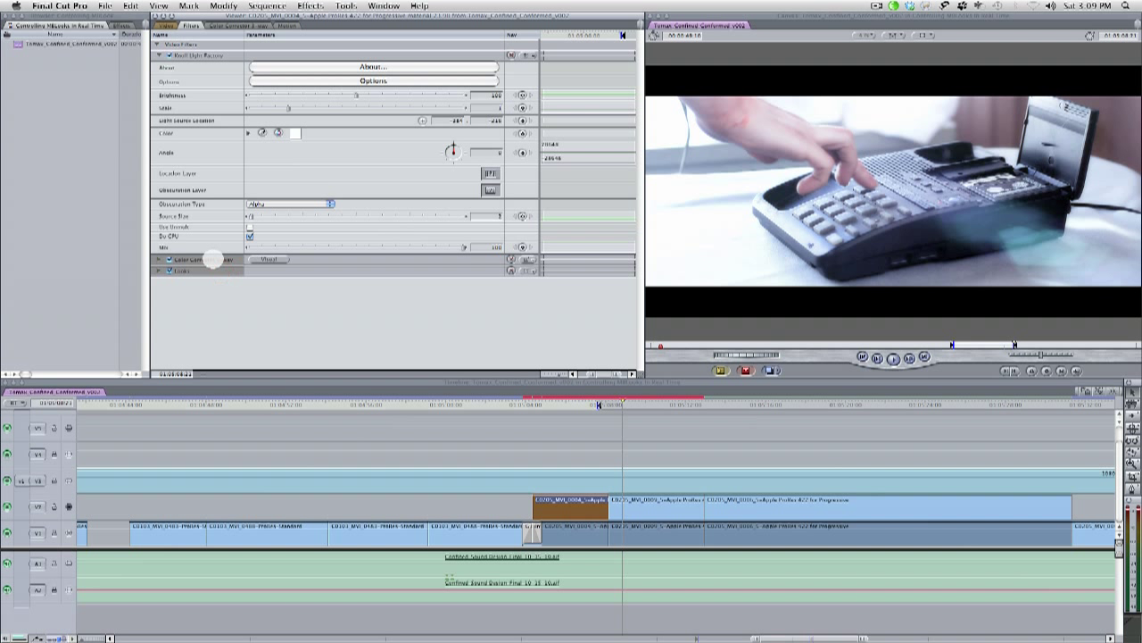
pyautogui.click(644, 502)
pyautogui.doubleClick(644, 503)
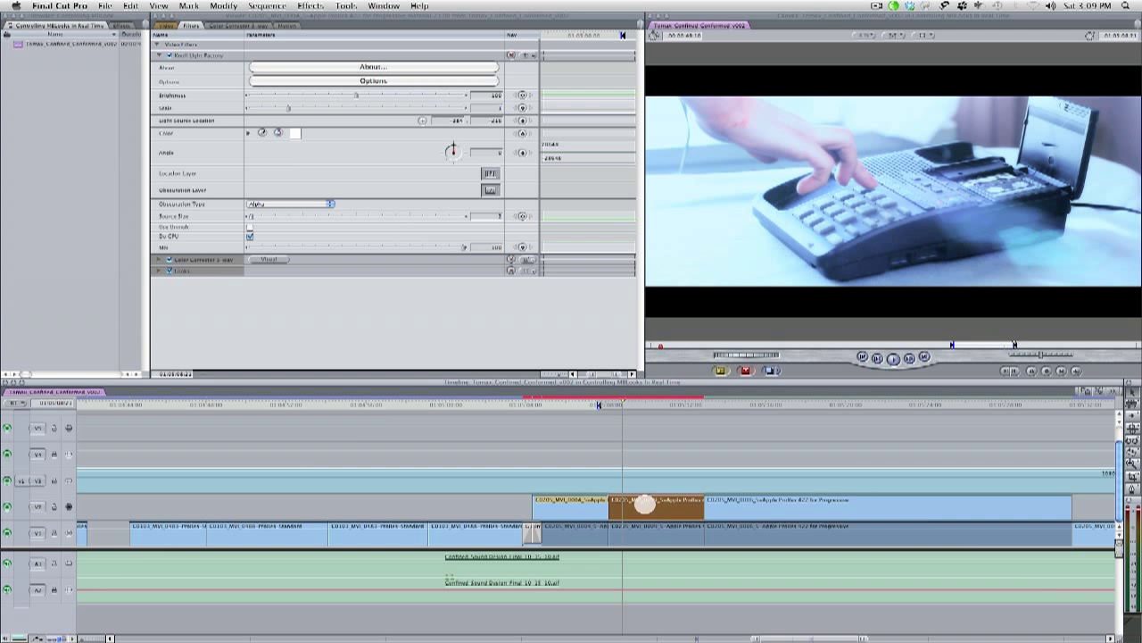
pyautogui.click(388, 342)
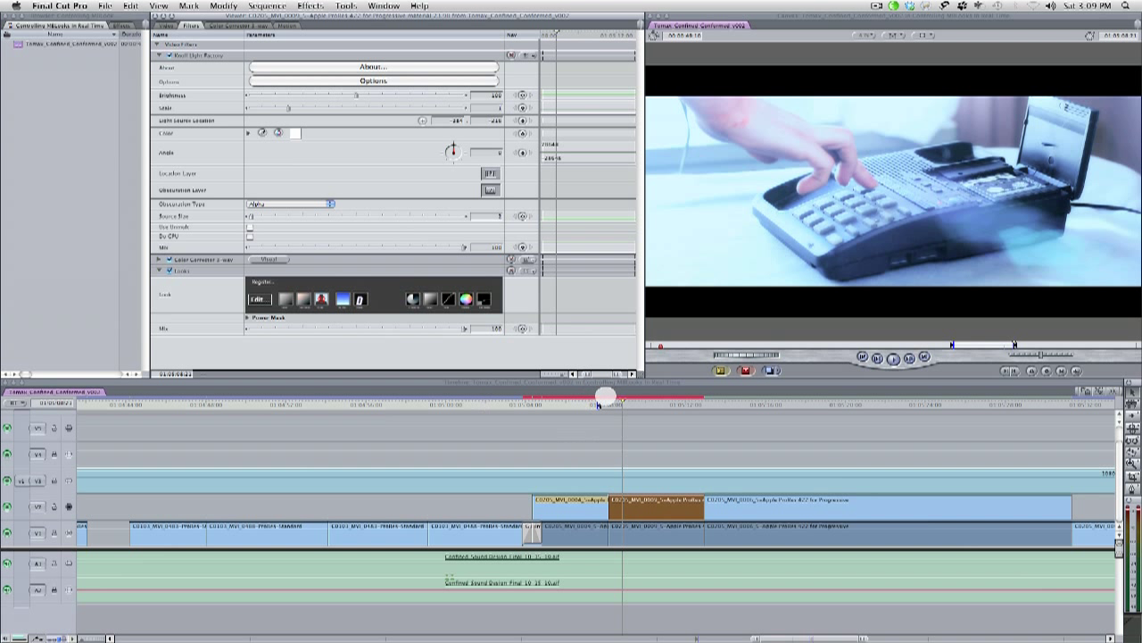
# Jump between the woman and hand-dialling shots to compare their grades
pyautogui.click(599, 406)
pyautogui.click(594, 405)
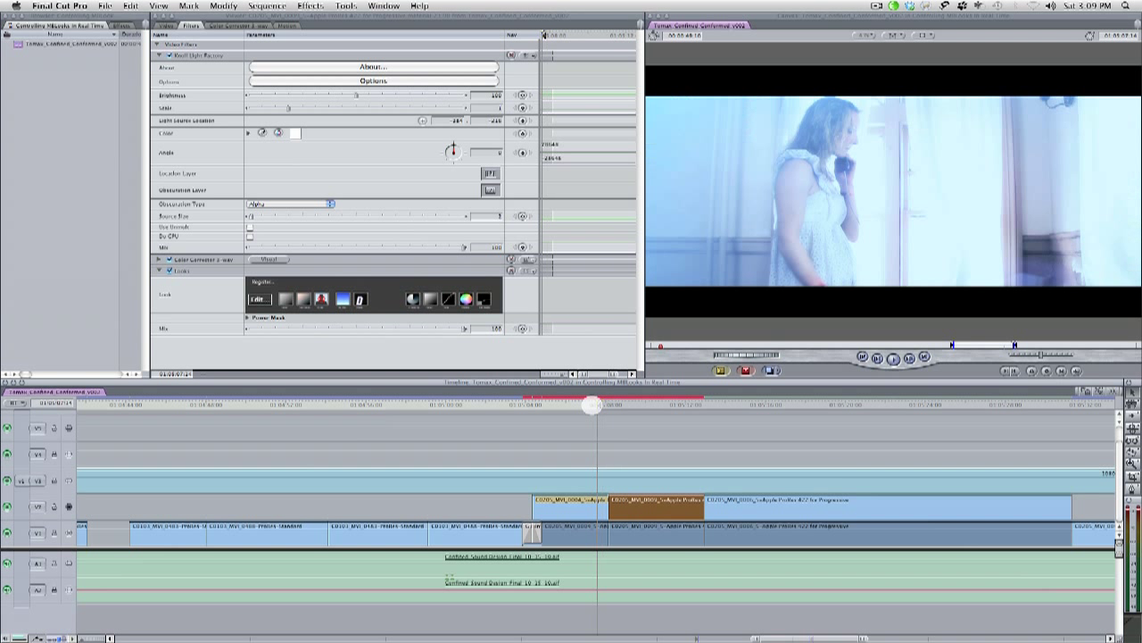
pyautogui.click(636, 405)
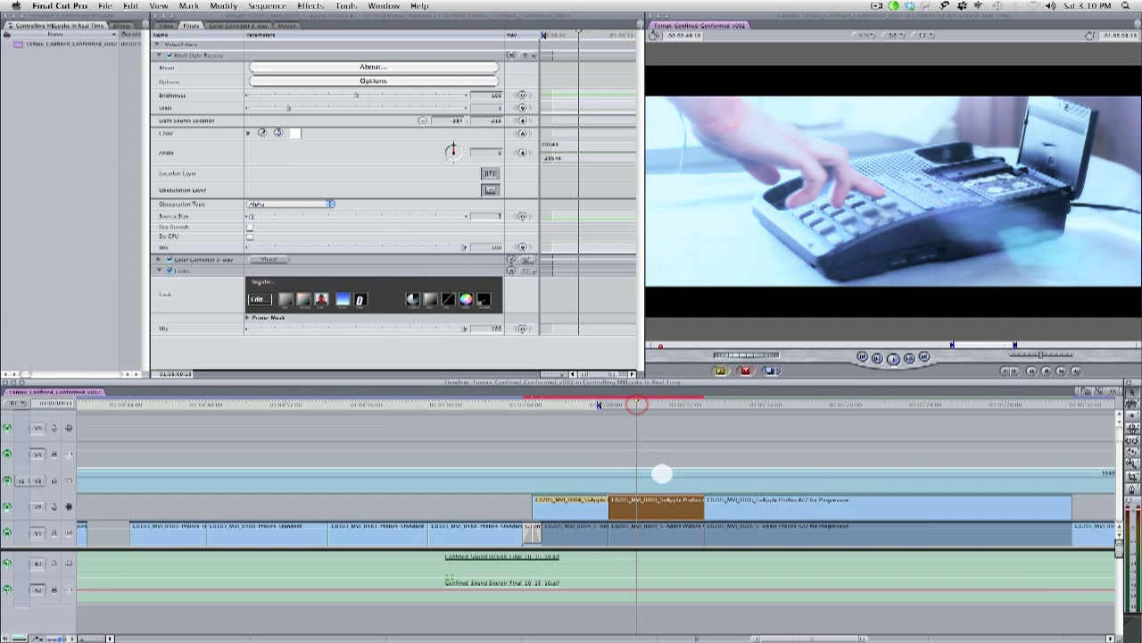
# Uncheck Ellipse in the dialling clip's Knoll Lens Editor, then scrub forward to the woman's close-up
pyautogui.doubleClick(662, 511)
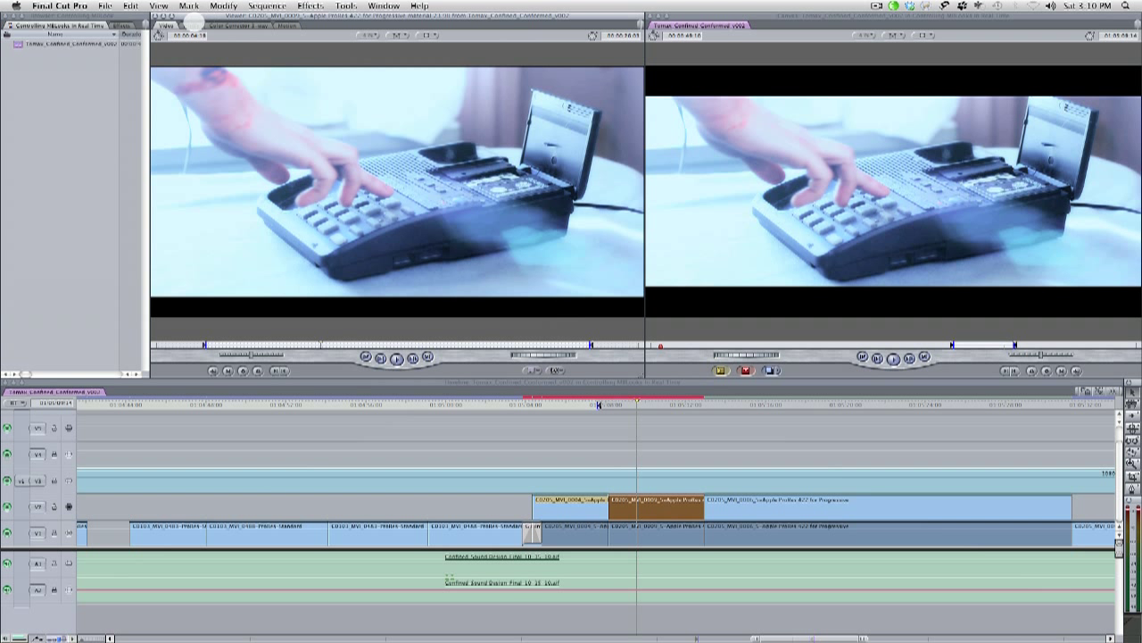
pyautogui.click(191, 25)
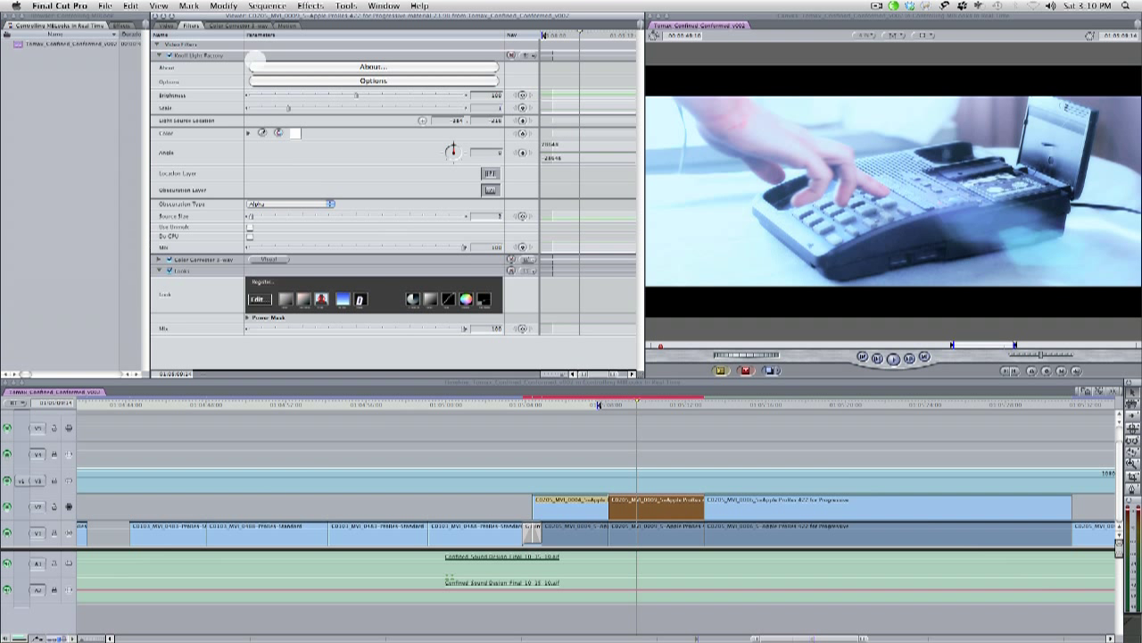
pyautogui.click(317, 81)
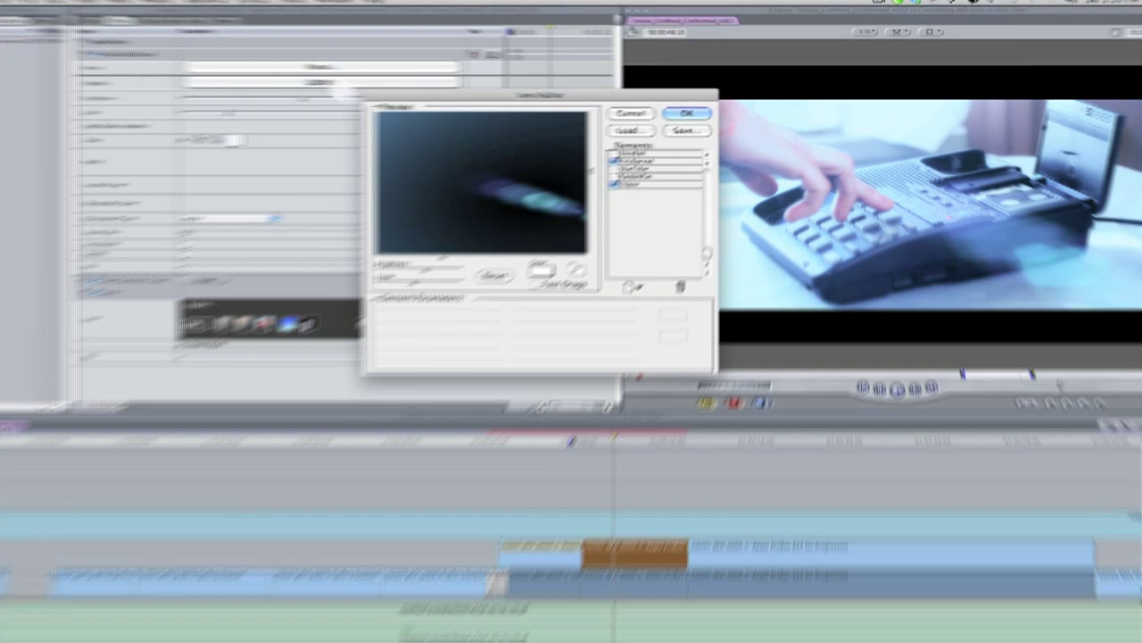
pyautogui.click(638, 172)
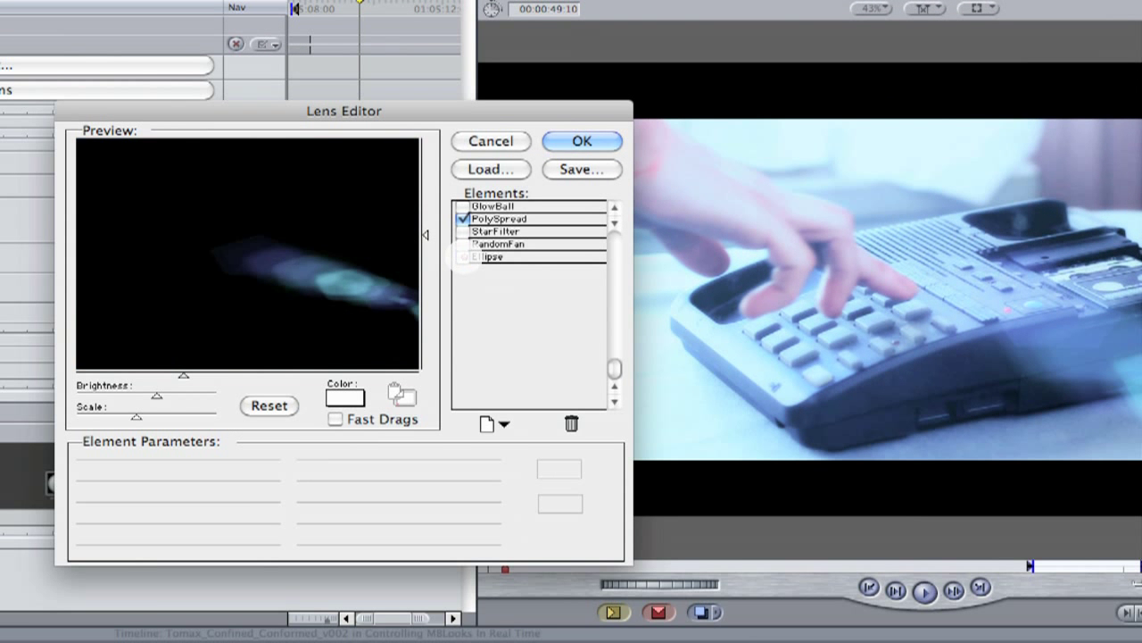
pyautogui.click(571, 141)
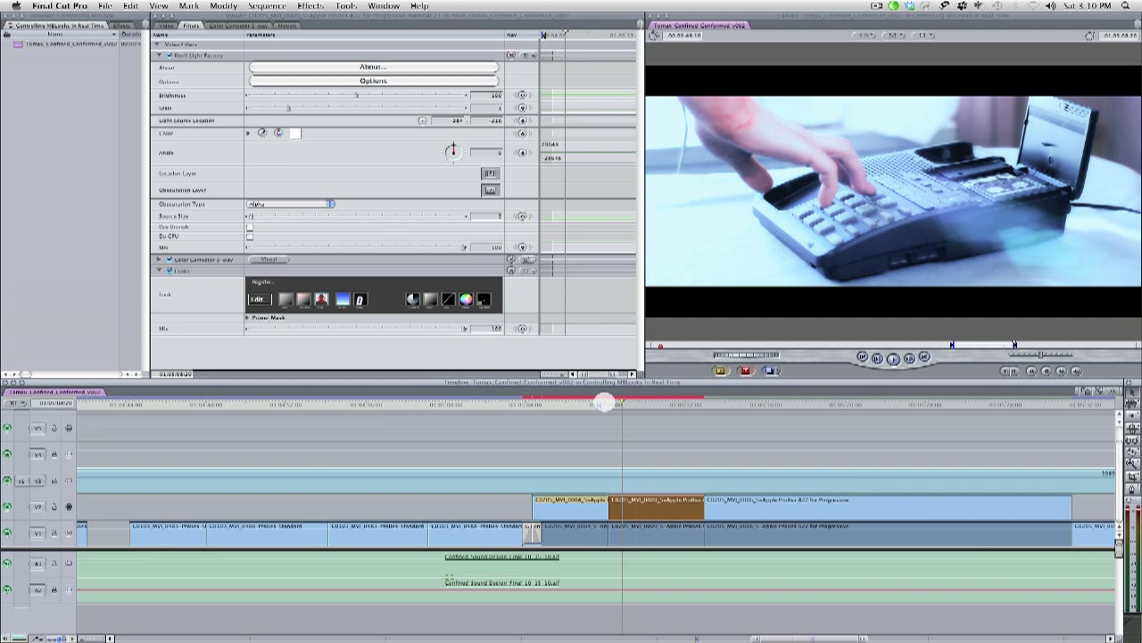
pyautogui.click(598, 404)
pyautogui.moveTo(637, 402); pyautogui.dragTo(758, 400)
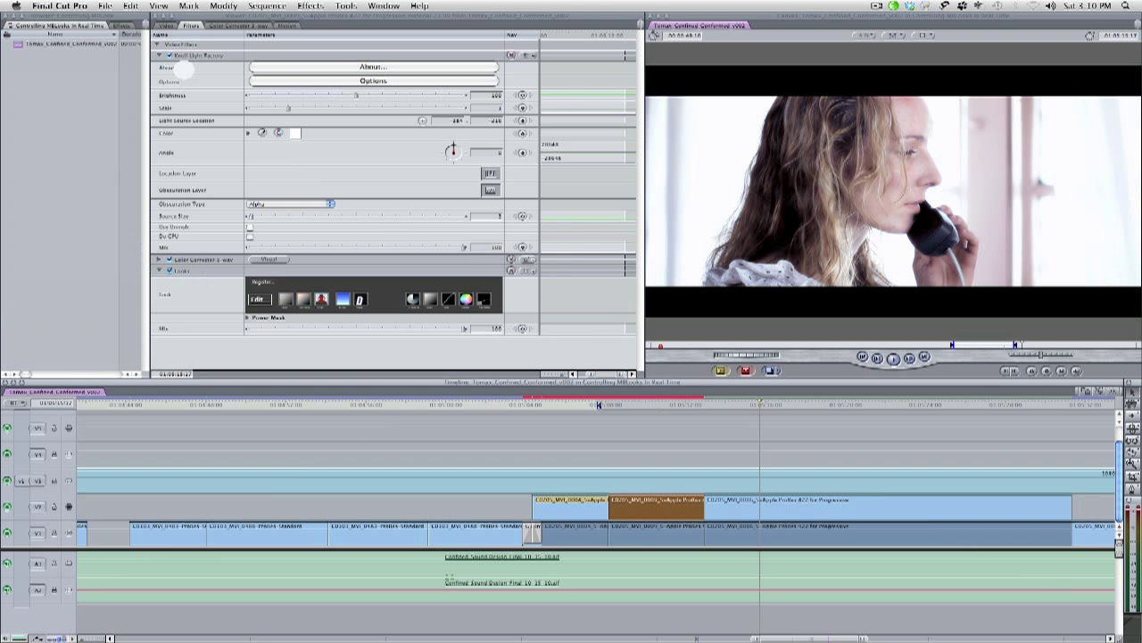
# Check the close-up clip's Knoll Light Factory filter and review the shots along the sequence
pyautogui.click(185, 55)
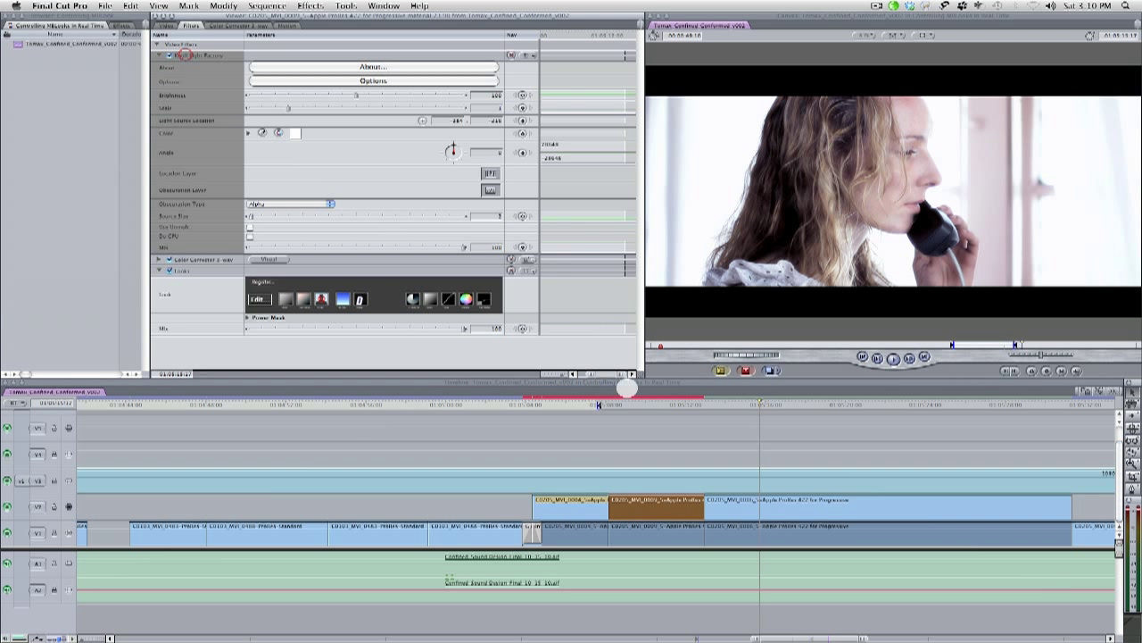
pyautogui.doubleClick(743, 503)
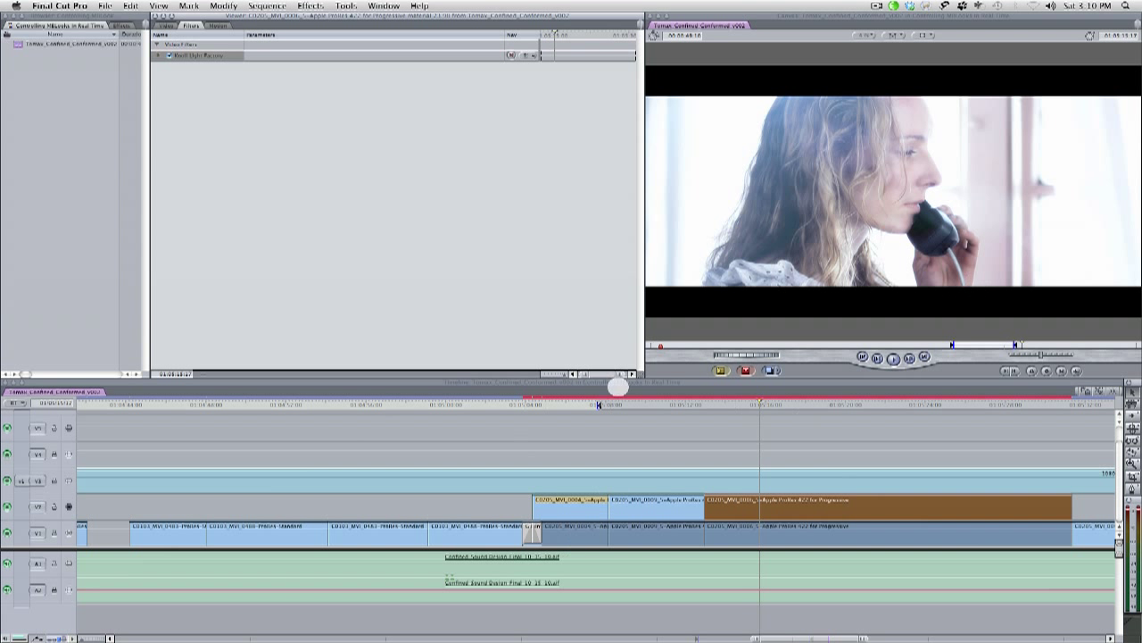
pyautogui.moveTo(690, 401); pyautogui.dragTo(761, 403)
# Copy the dialling clip's Color Corrector 3-way and Looks filters onto the woman's close-up
pyautogui.doubleClick(675, 508)
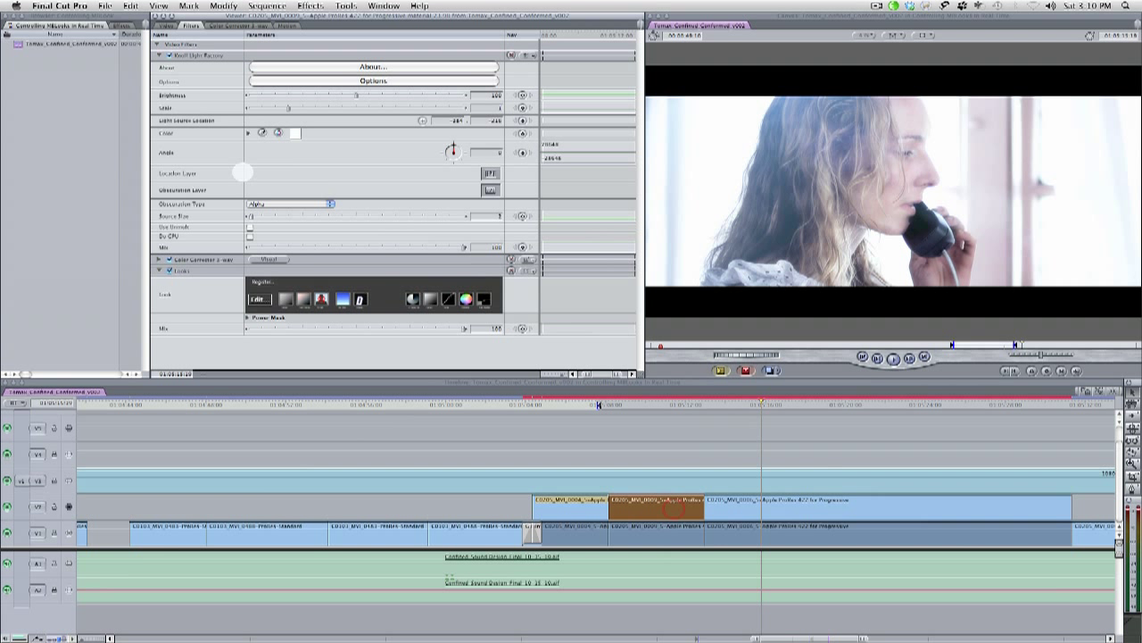
pyautogui.click(207, 266)
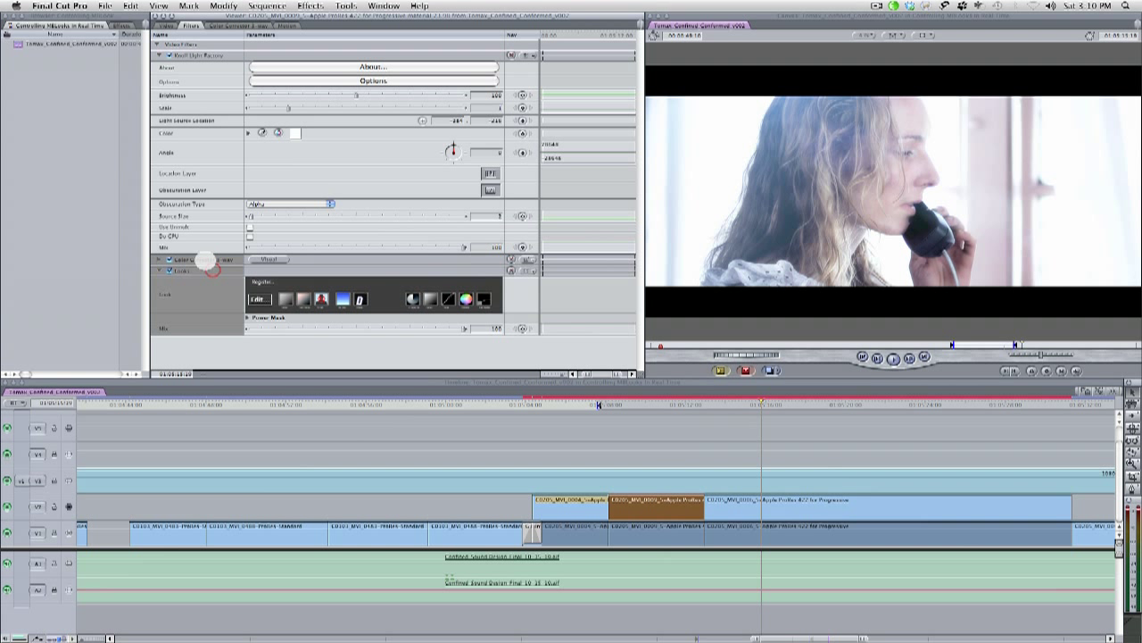
pyautogui.click(733, 499)
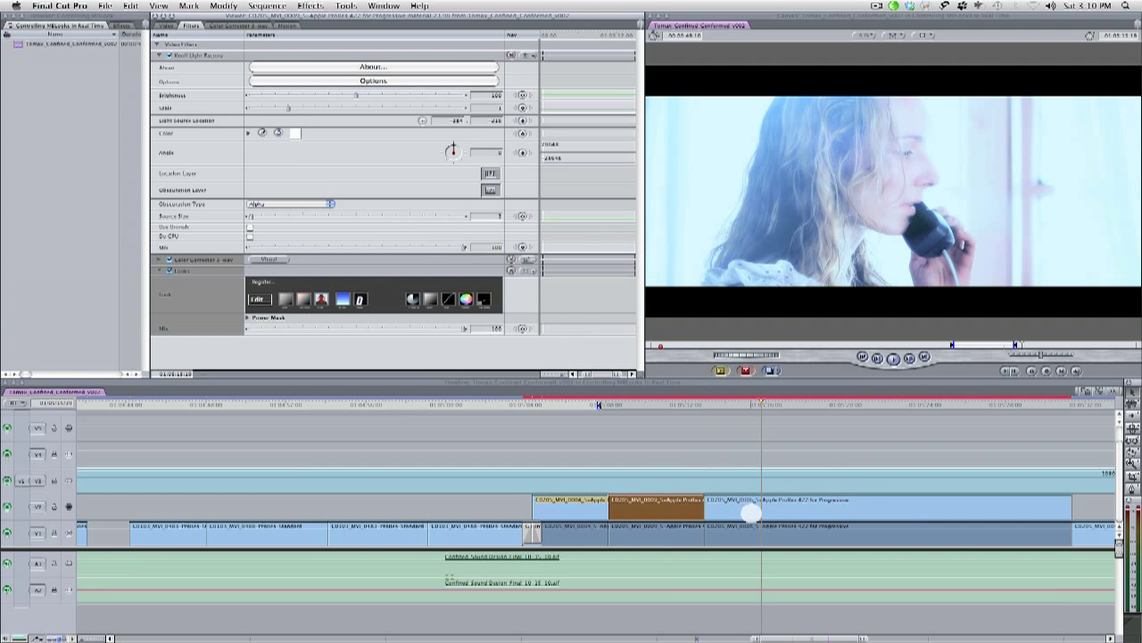
pyautogui.doubleClick(747, 509)
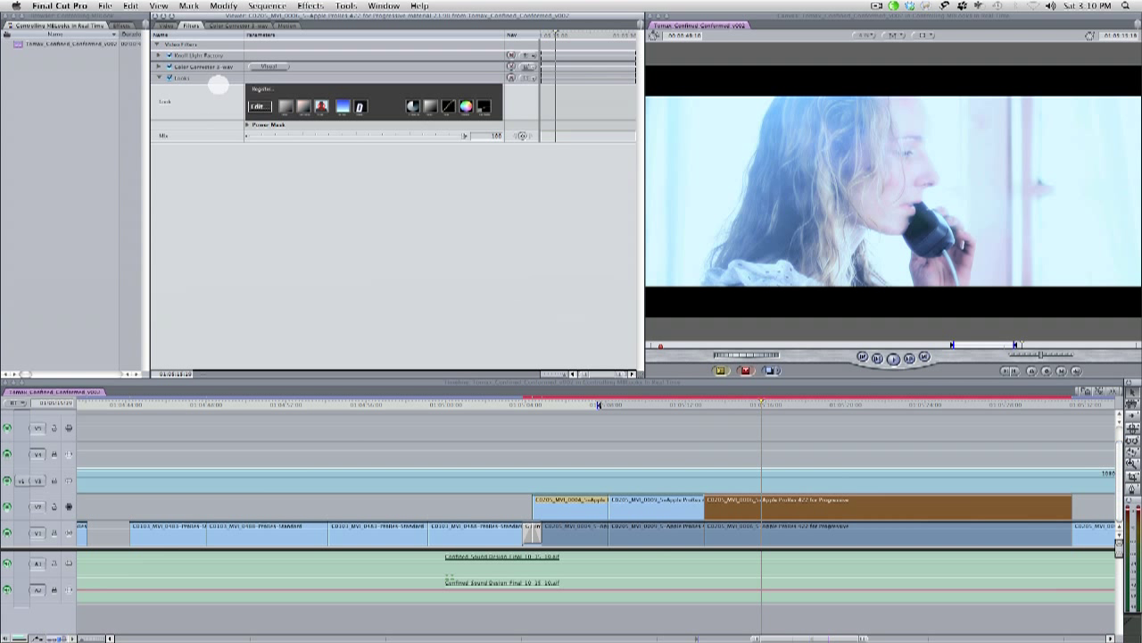
# In the close-up's Color Corrector 3-way, lower the Mids slider and raise the Whites slider
pyautogui.click(267, 65)
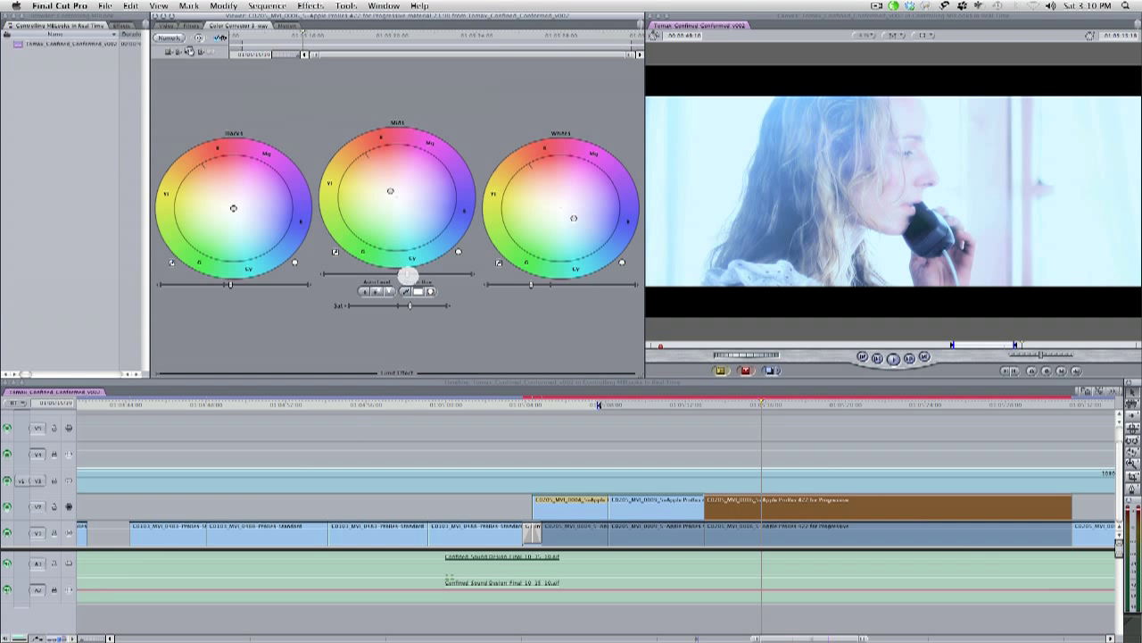
pyautogui.moveTo(398, 272); pyautogui.dragTo(390, 272)
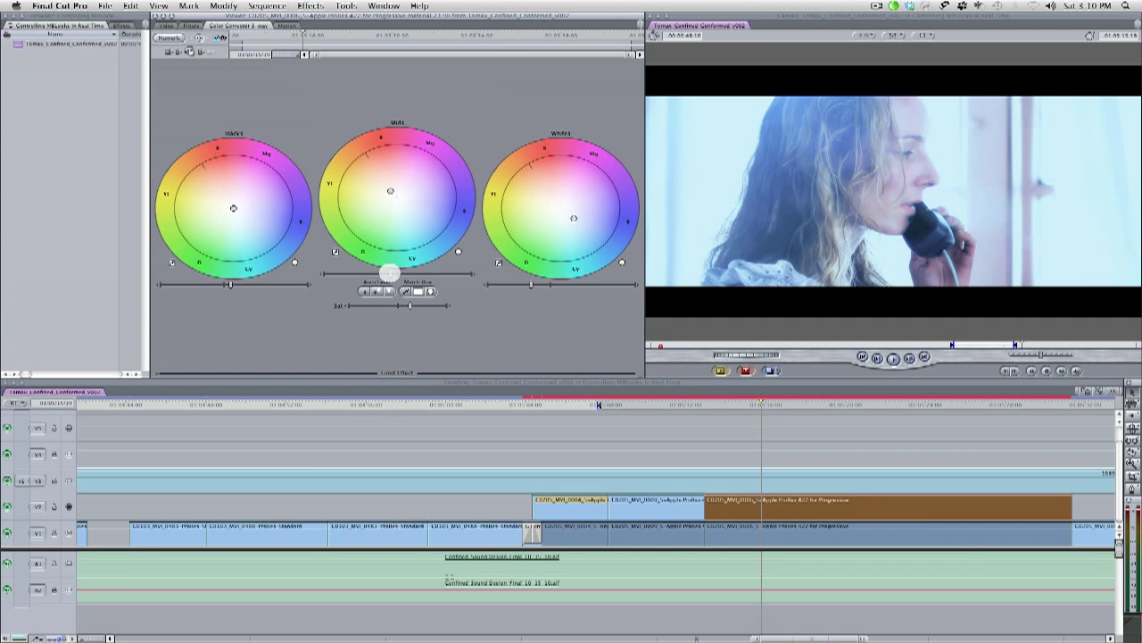
pyautogui.moveTo(521, 284); pyautogui.dragTo(546, 283)
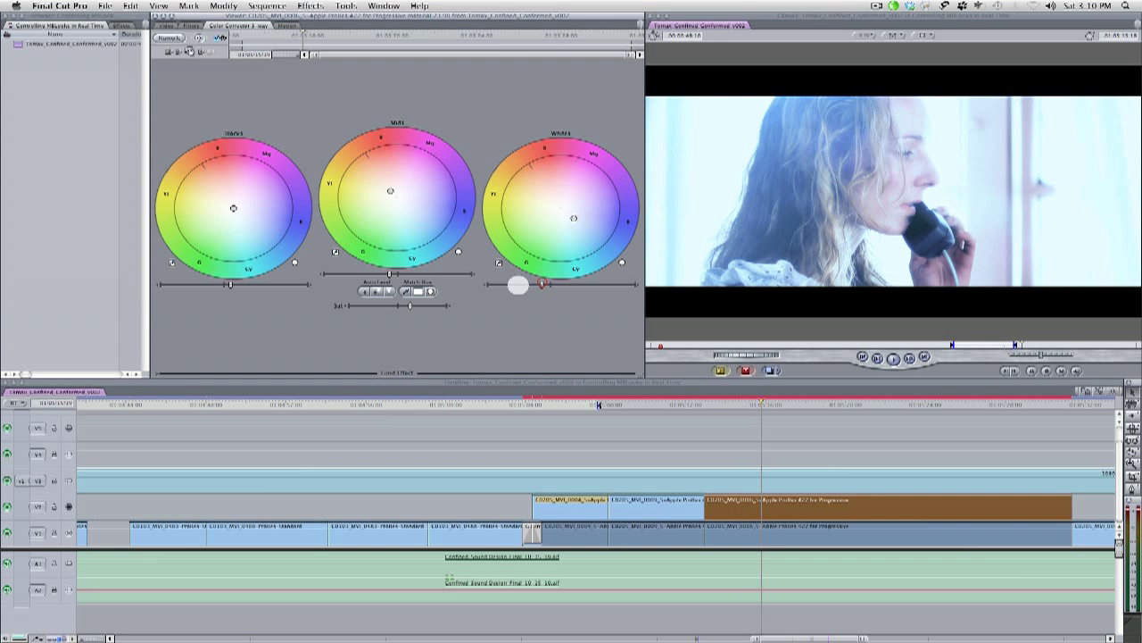
# Reopen the close-up's Color Corrector 3-way and lower the midtones slightly more
pyautogui.click(192, 26)
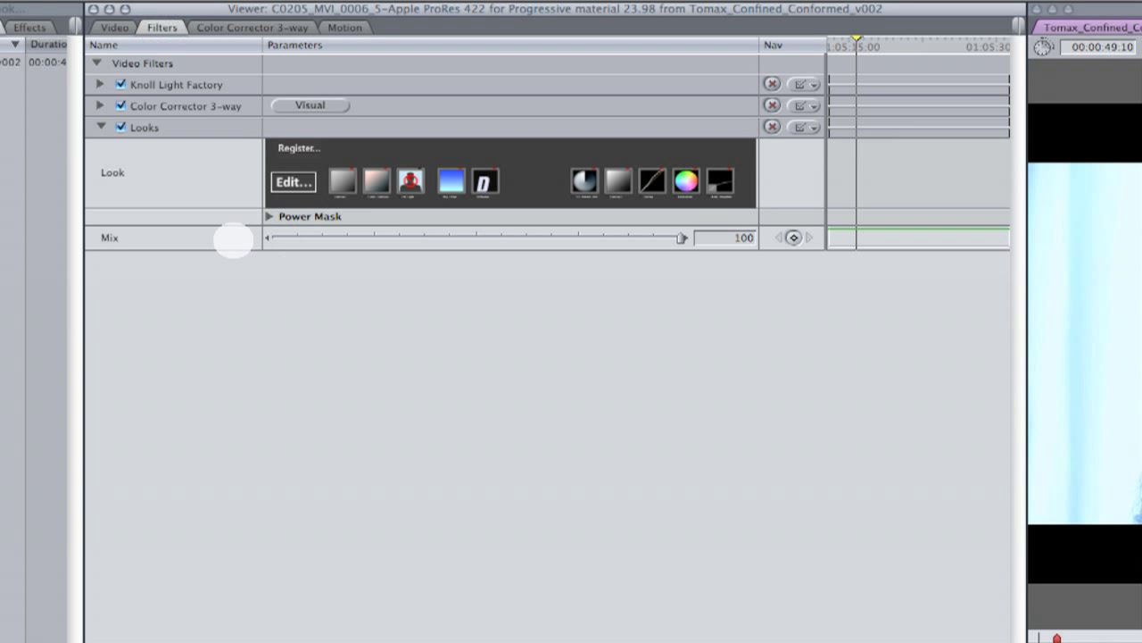
pyautogui.click(218, 101)
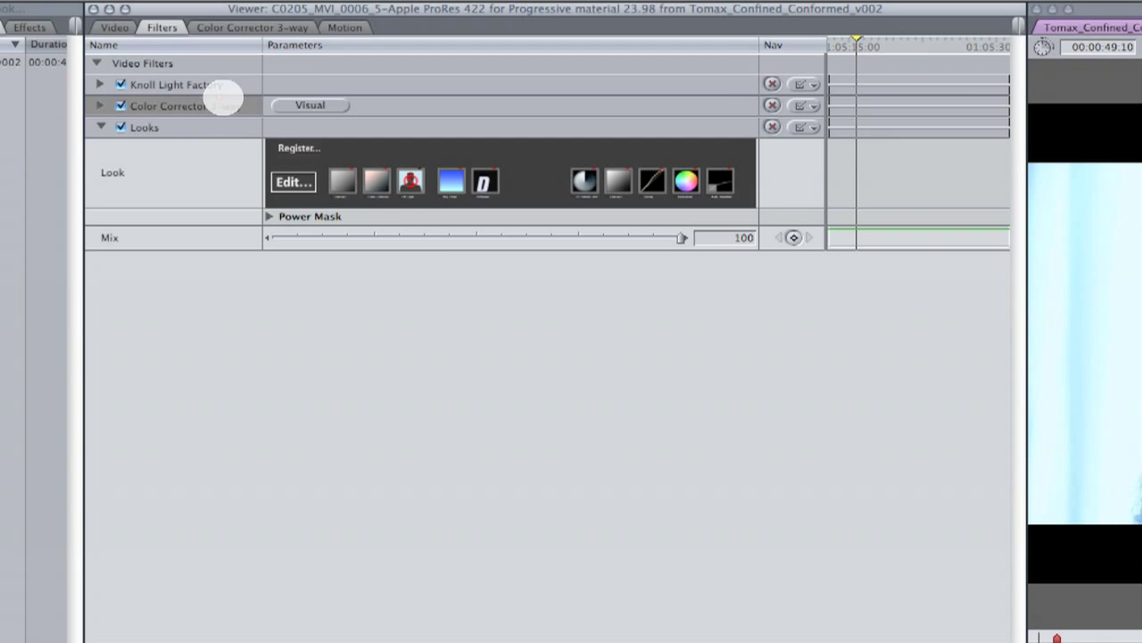
pyautogui.click(309, 105)
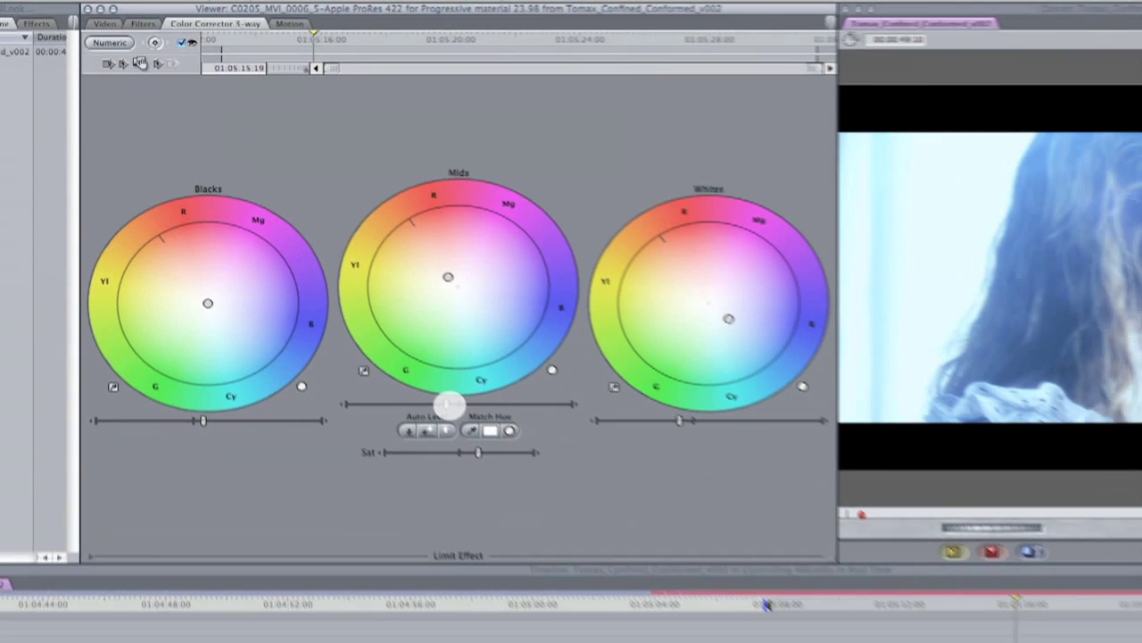
pyautogui.moveTo(449, 404)
pyautogui.mouseDown()
pyautogui.moveTo(465, 404)
pyautogui.moveTo(448, 404)
pyautogui.mouseUp()
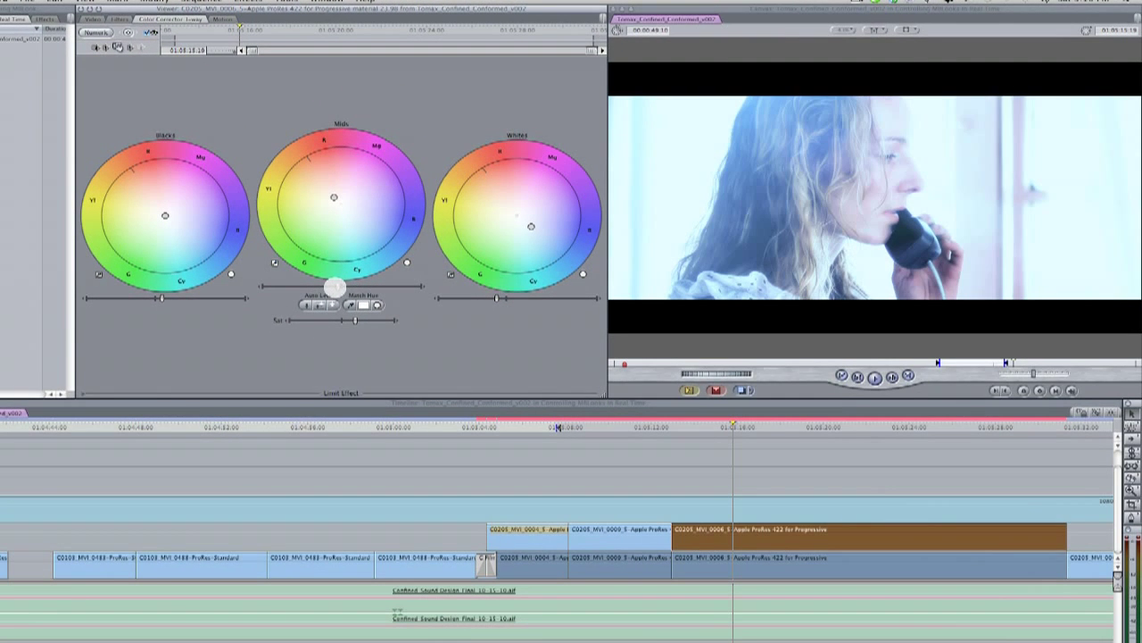
pyautogui.moveTo(335, 287); pyautogui.dragTo(331, 286)
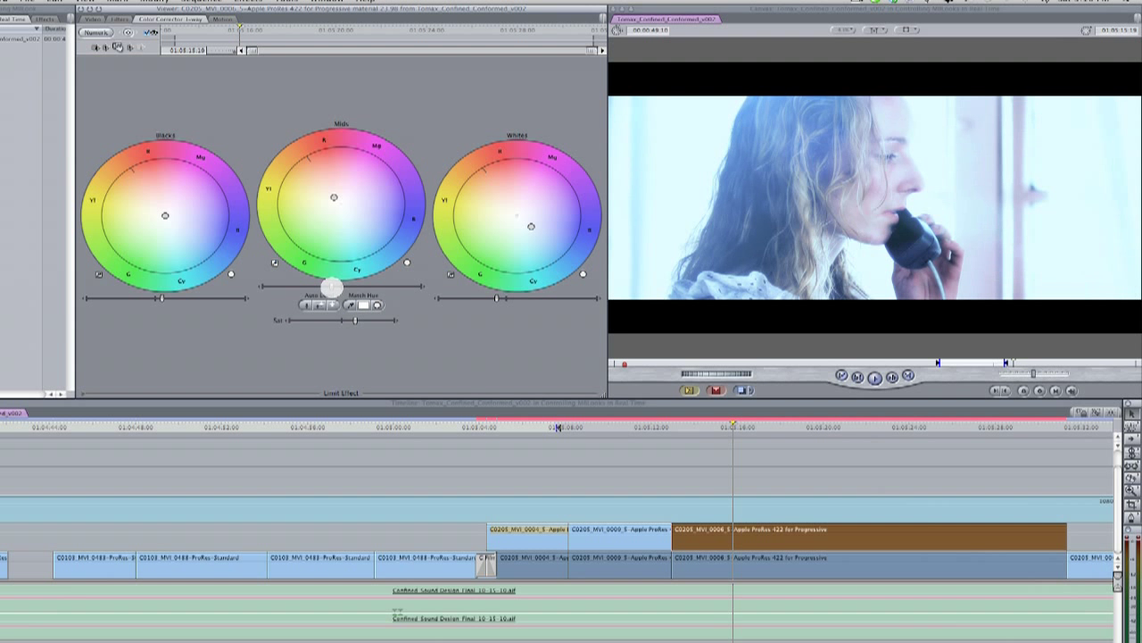